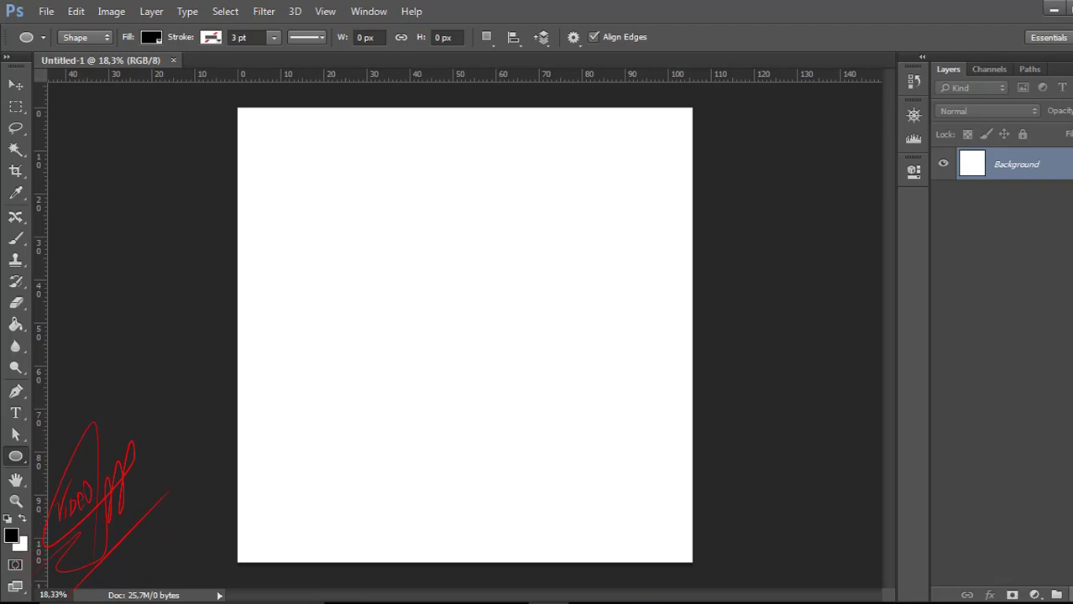
# Add a new layer and make a square rectangular selection about 19 cm wide in the upper-left part of the canvas.
pyautogui.click(1056, 595)
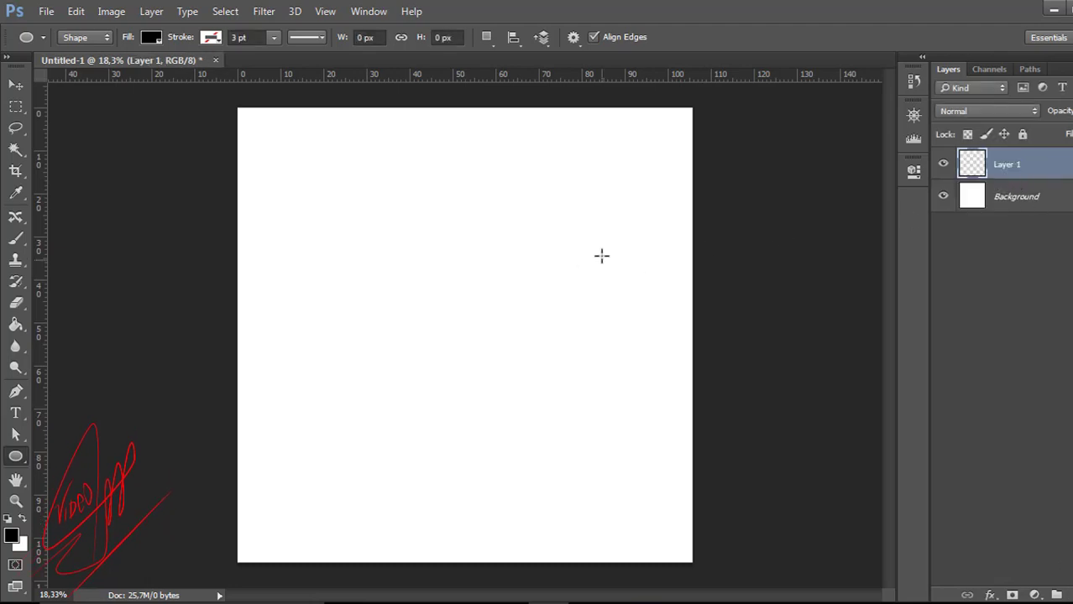
pyautogui.click(17, 111)
pyautogui.click(70, 104)
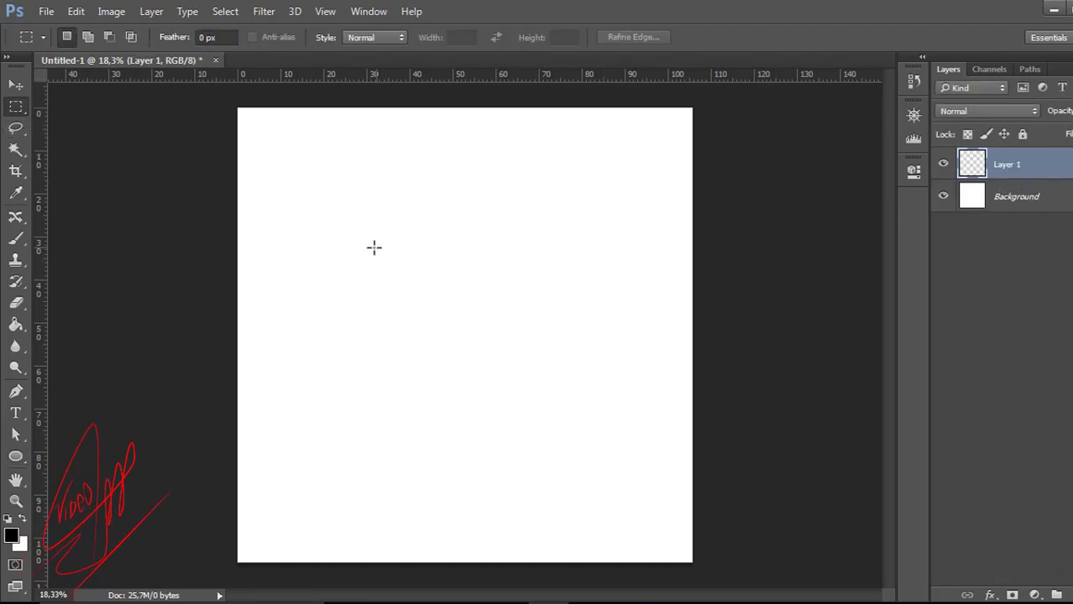
pyautogui.moveTo(417, 298); pyautogui.dragTo(443, 325)
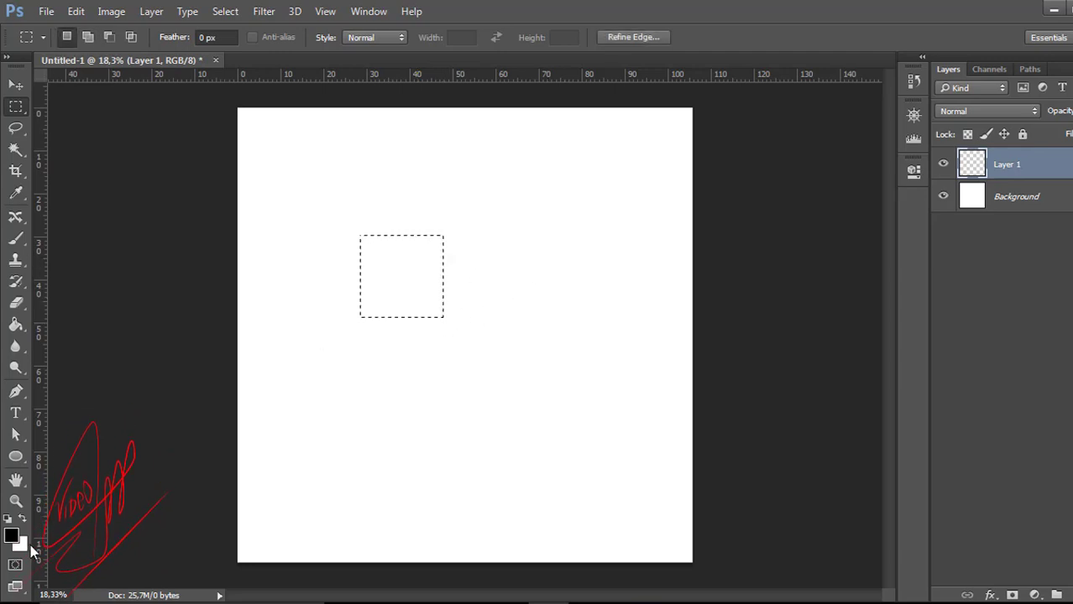
# Set the background color to magenta c22ec0.
pyautogui.click(19, 545)
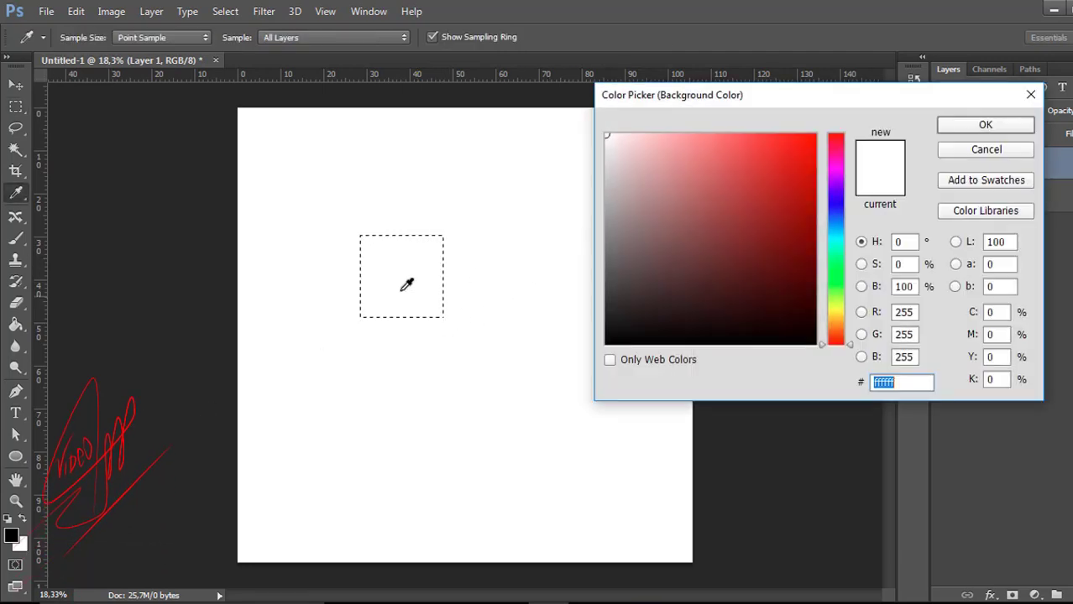
pyautogui.click(836, 168)
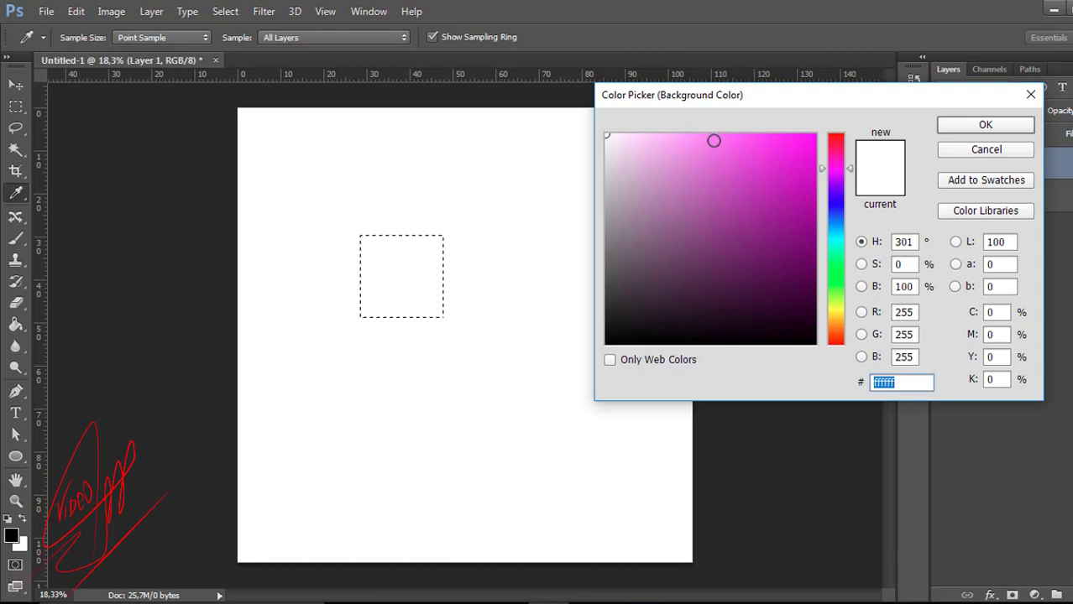
pyautogui.click(720, 141)
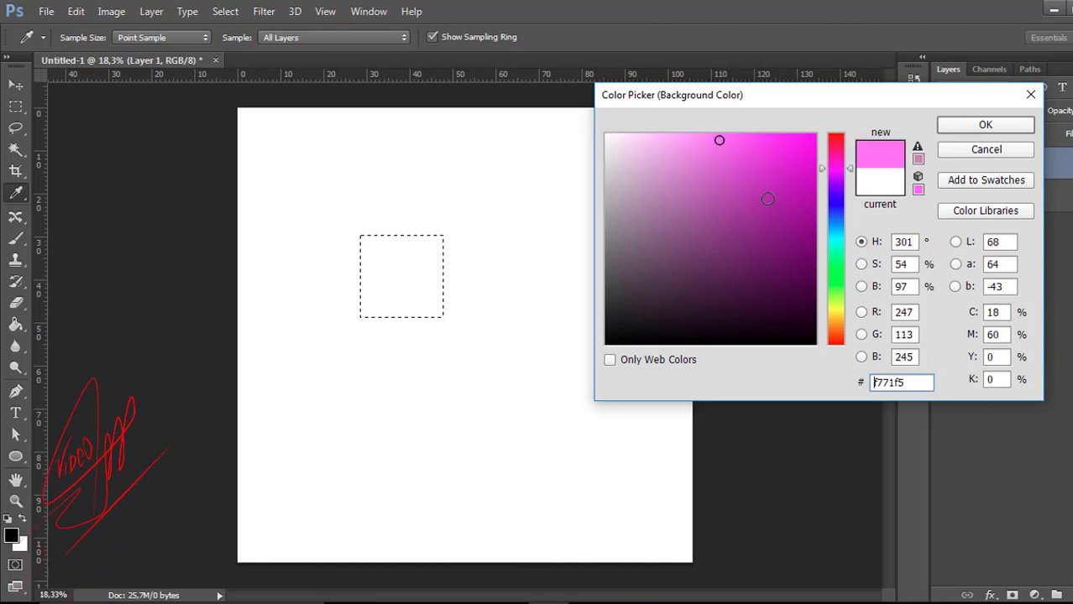
pyautogui.click(767, 198)
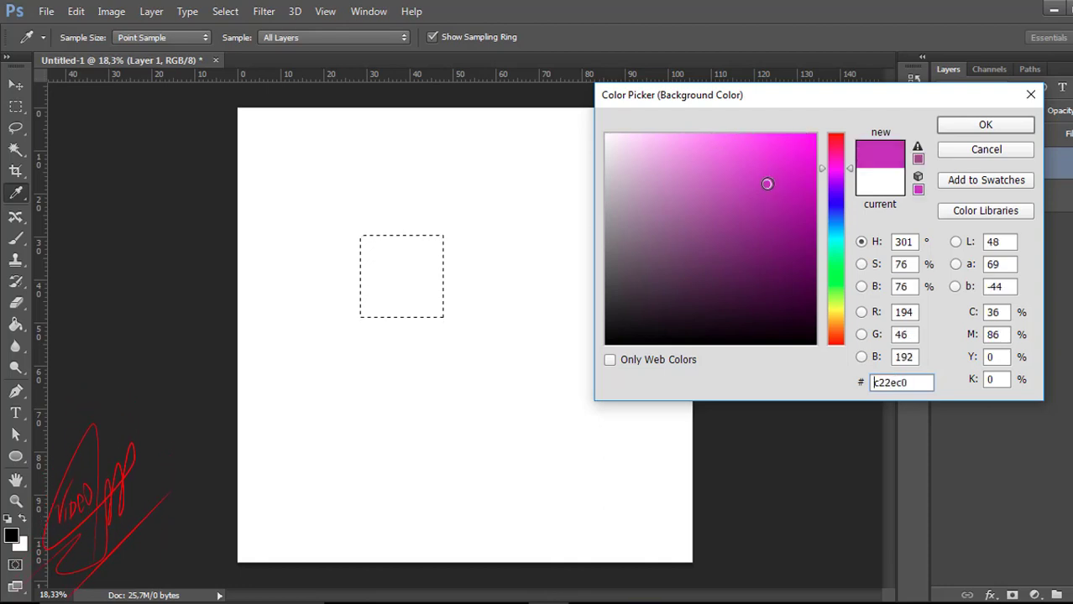
pyautogui.press('Return')
pyautogui.press('m')
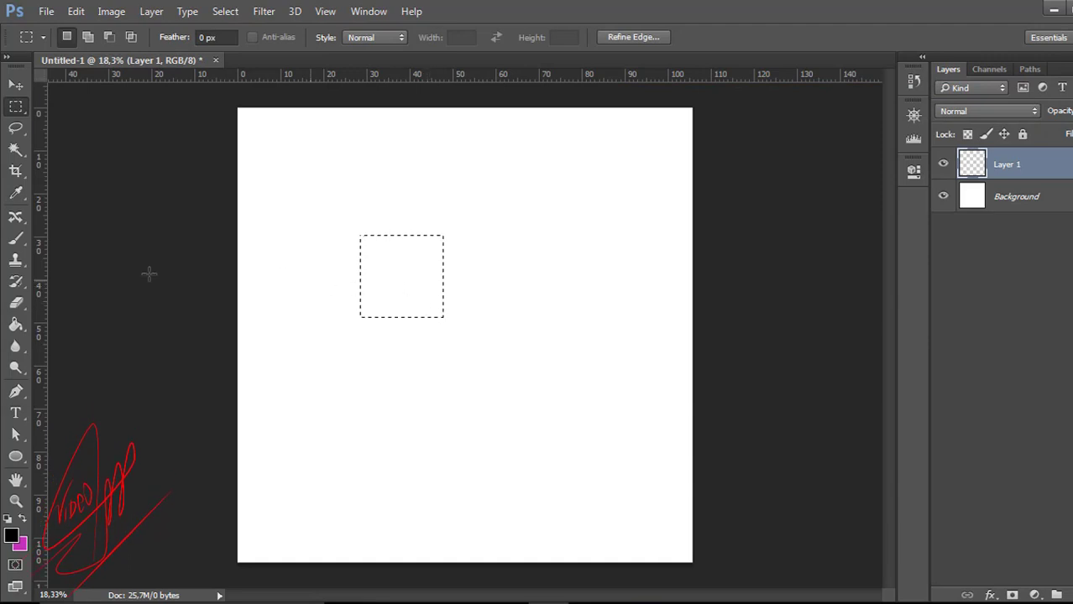
# Fill the square selection on Layer 1 with black, replace that fill with the magenta color, and deselect.
pyautogui.press('g')
pyautogui.rightClick(18, 325)
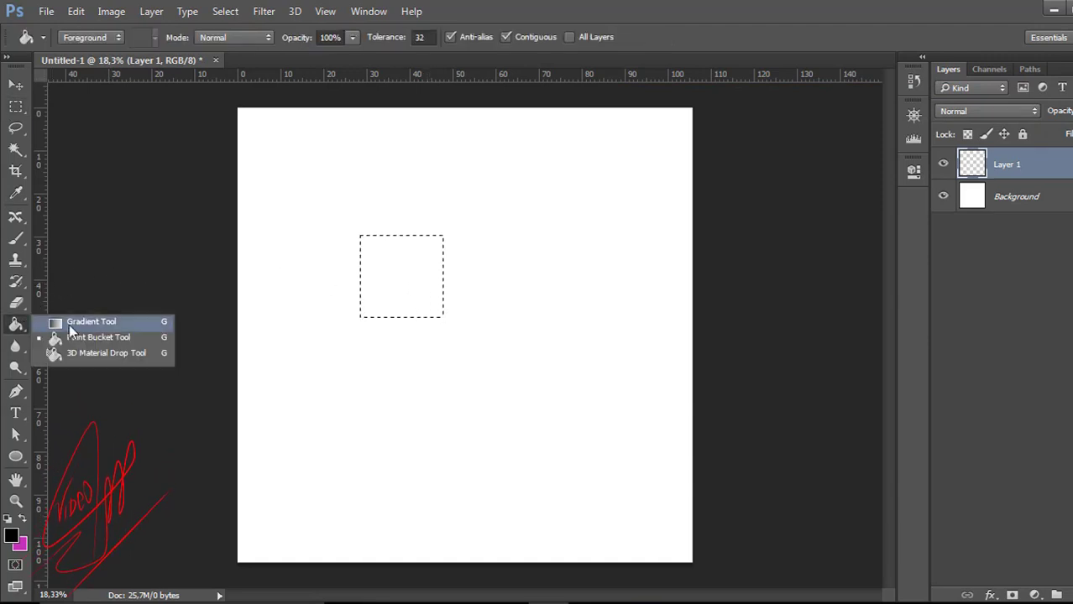
pyautogui.click(74, 337)
pyautogui.click(407, 276)
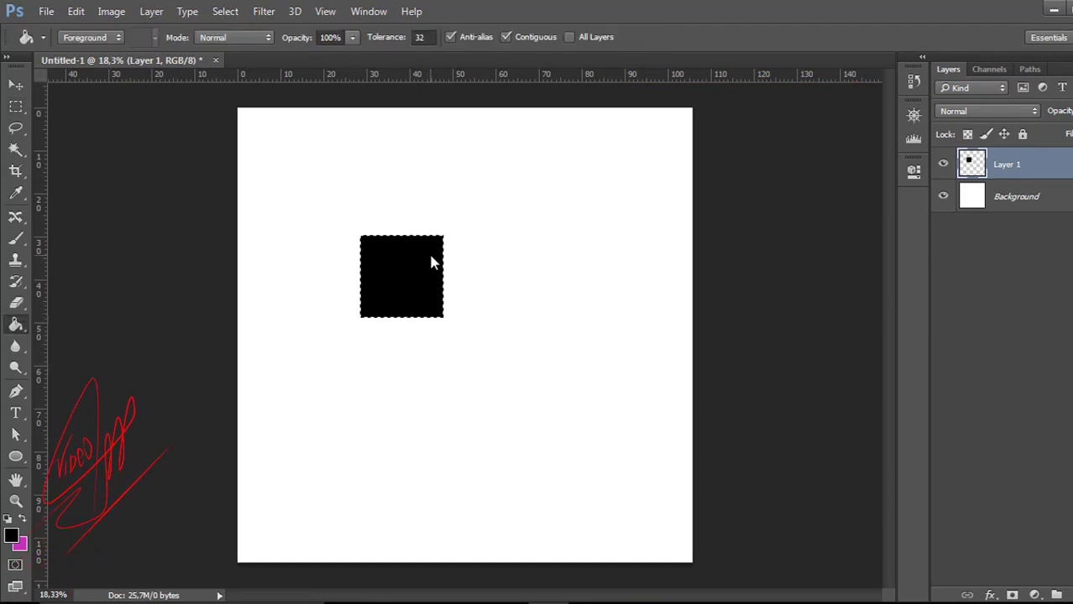
pyautogui.click(400, 284)
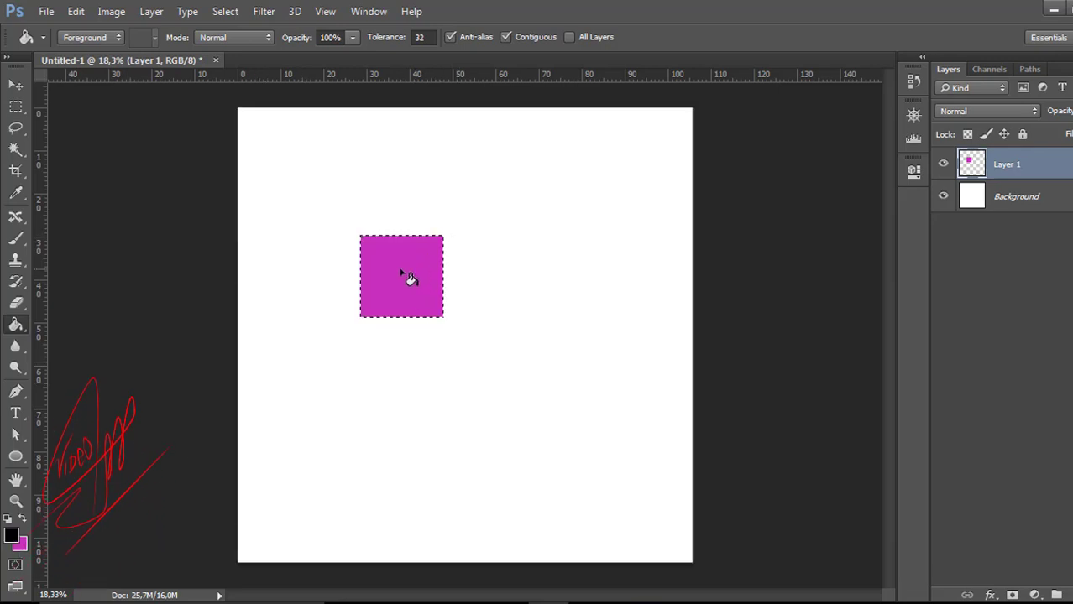
pyautogui.scroll(3, 438, 294)
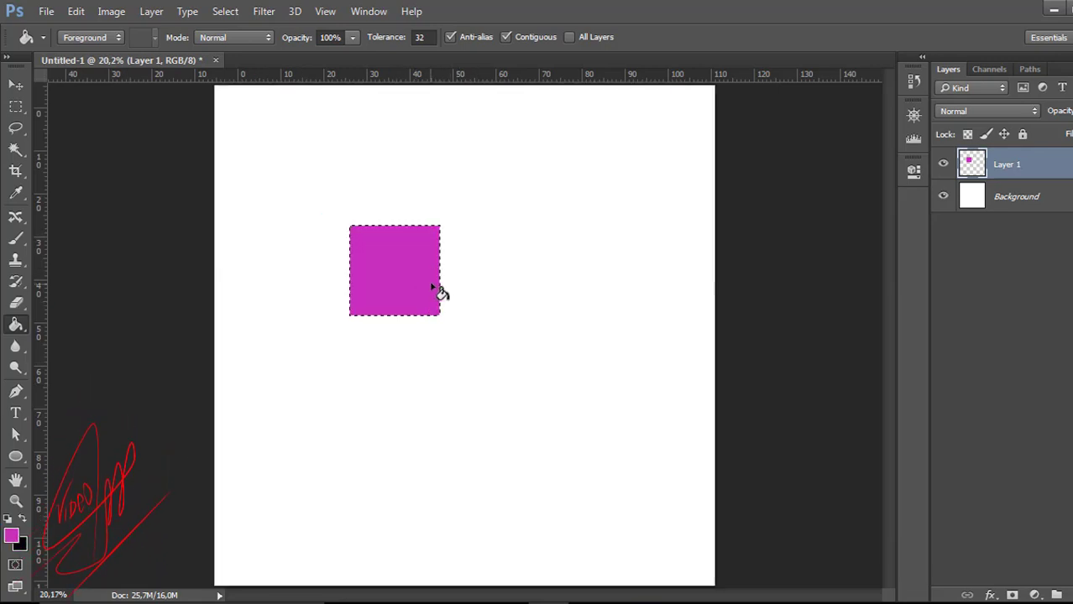
pyautogui.hotkey('ctrl', 'd')
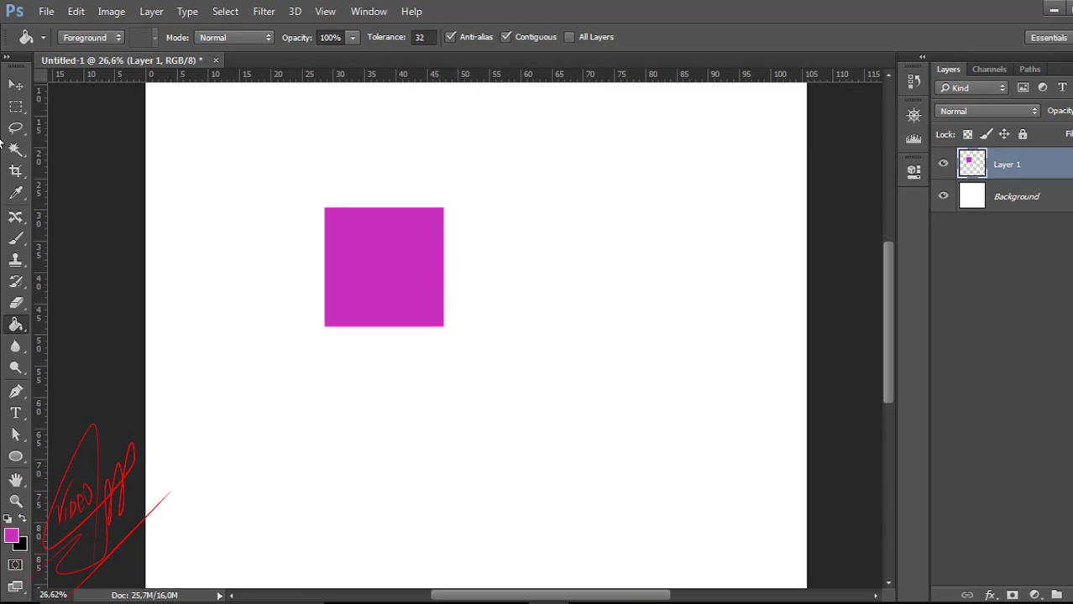
# Duplicate Layer 1 and shrink the copied square proportionally about its center, leaving a narrow margin inside the original.
pyautogui.click(14, 88)
pyautogui.scroll(1, 304, 235)
pyautogui.scroll(-2, 428, 275)
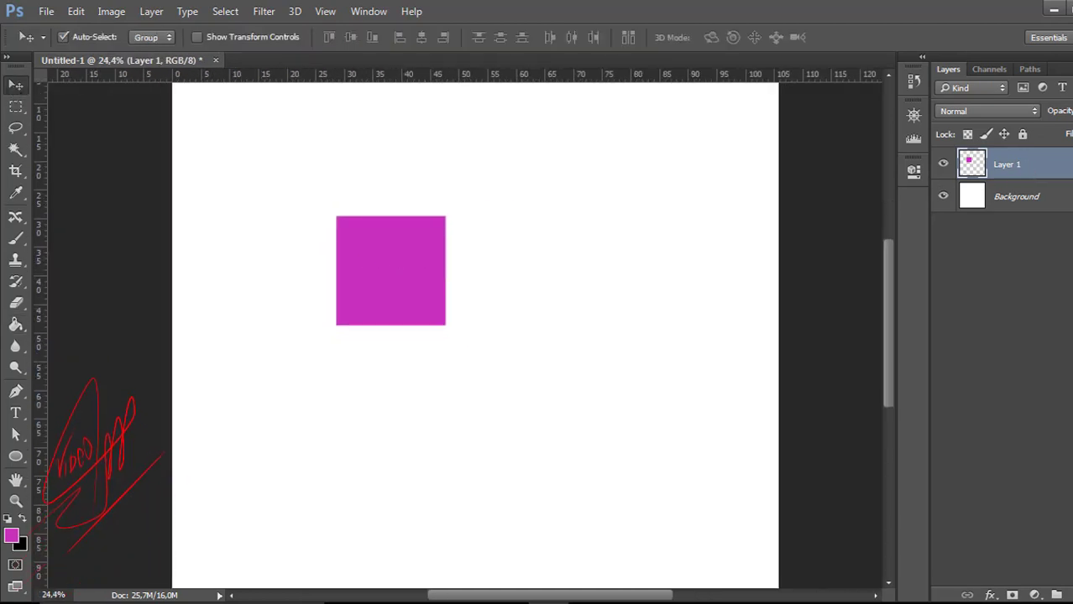
pyautogui.hotkey('ctrl', 'j')
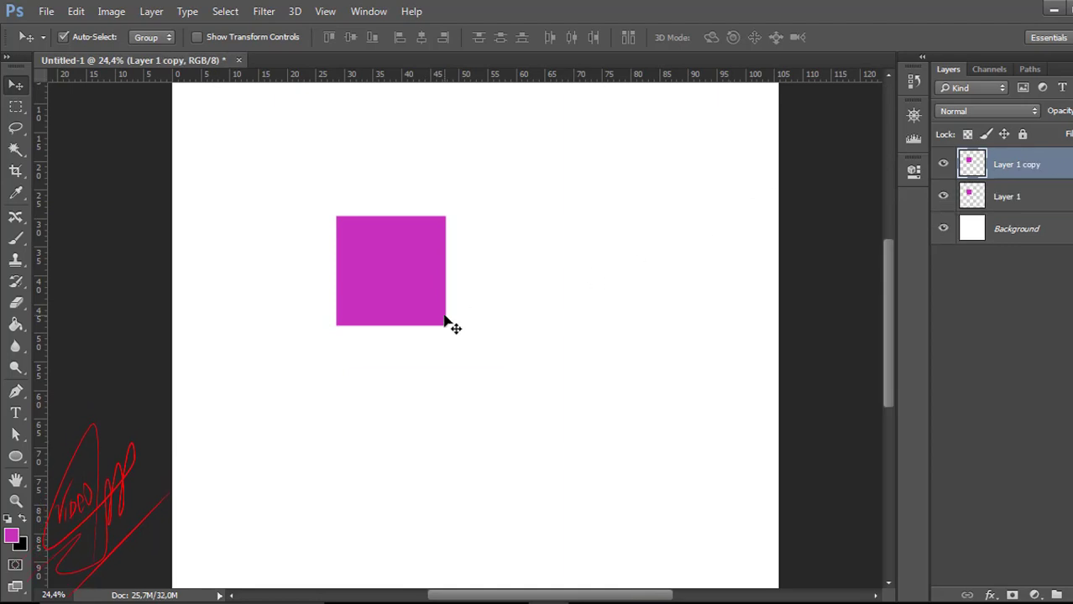
pyautogui.hotkey('ctrl', 't')
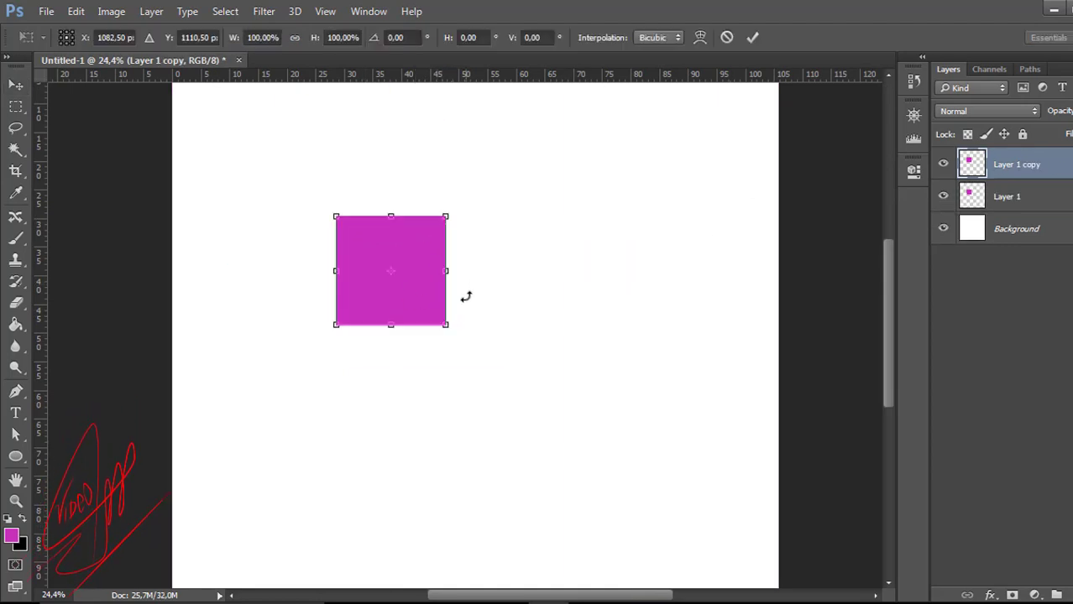
pyautogui.moveTo(445, 324); pyautogui.dragTo(438, 319)
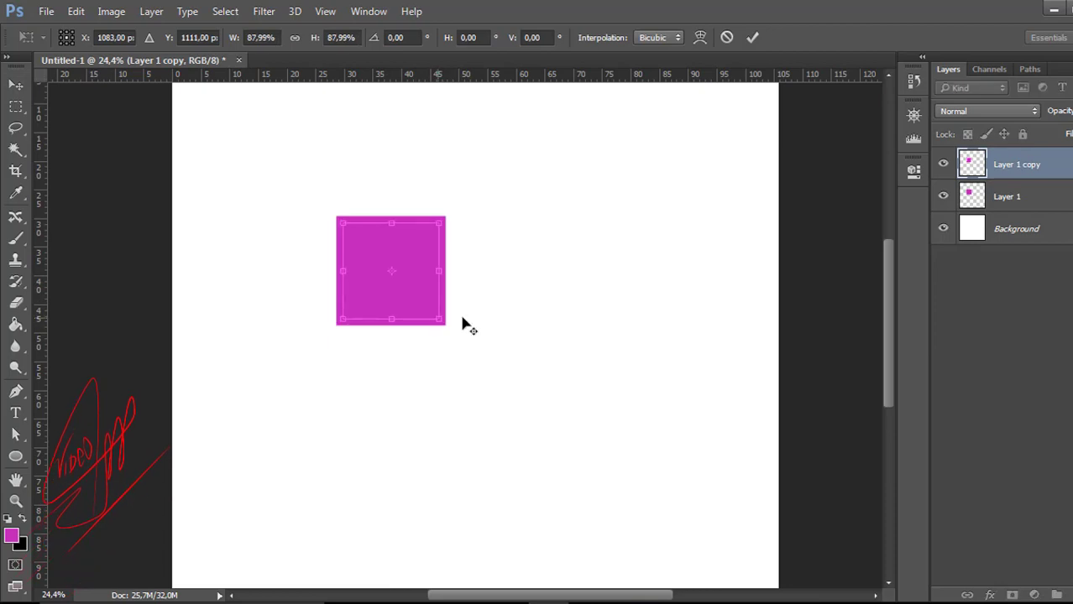
pyautogui.scroll(5, 502, 318)
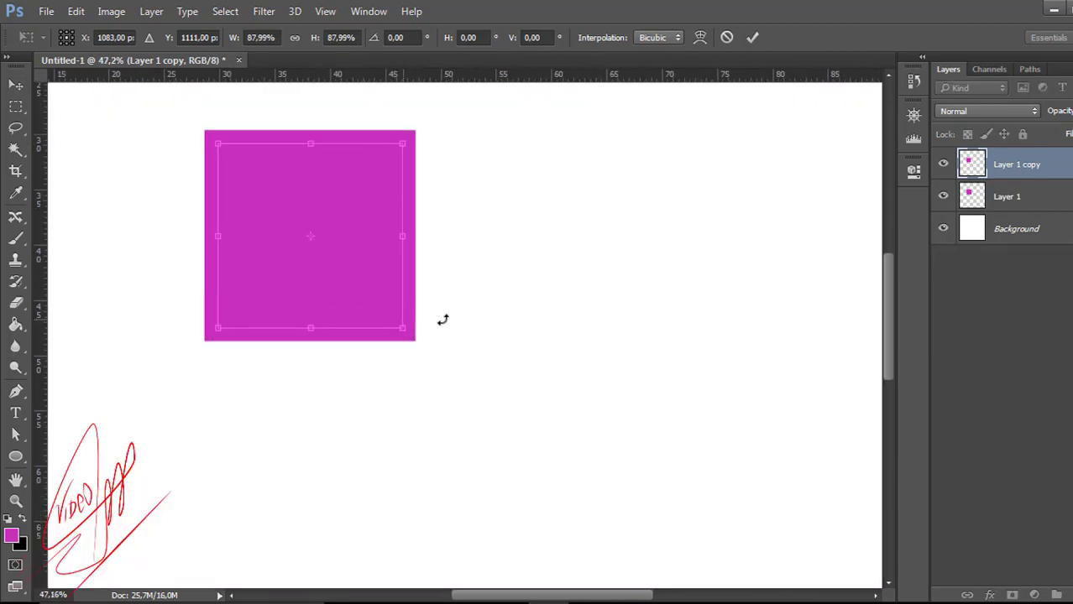
pyautogui.scroll(2, 390, 339)
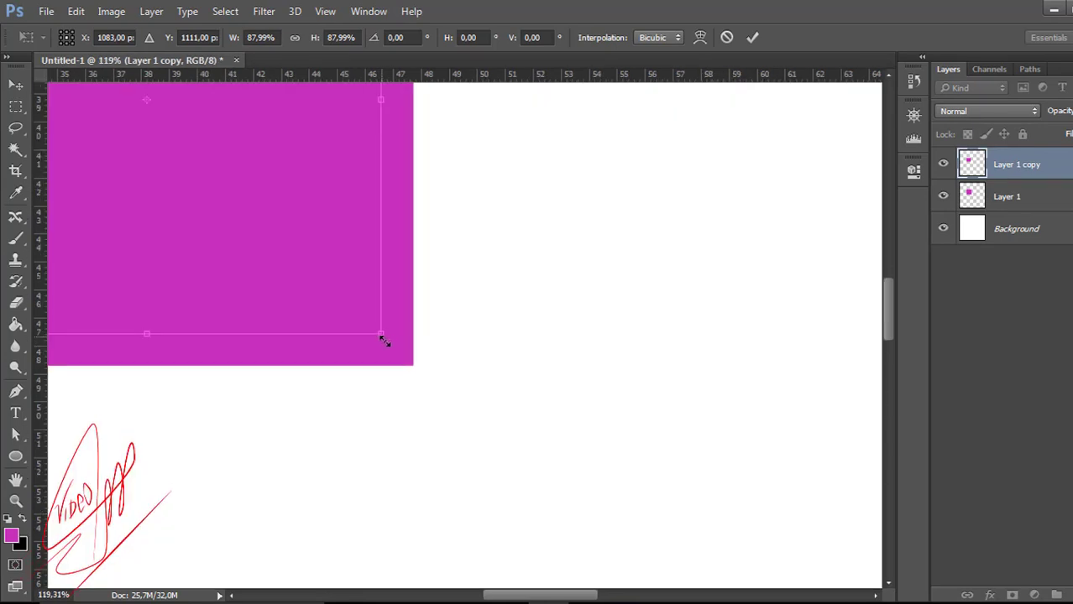
pyautogui.moveTo(383, 339); pyautogui.dragTo(395, 343)
pyautogui.press('Return')
pyautogui.scroll(-7, 393, 348)
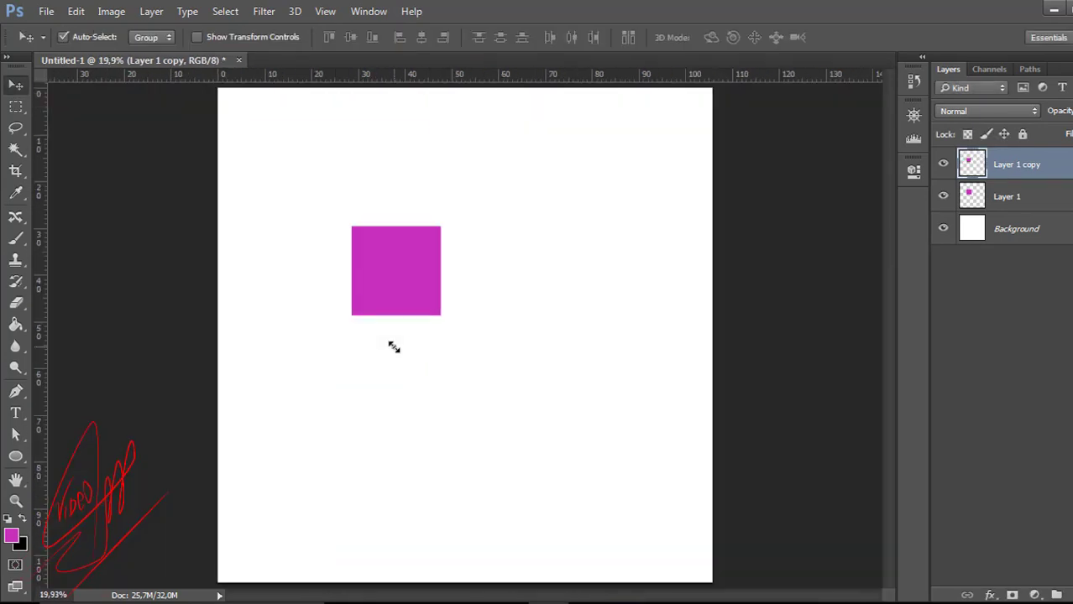
# Cut the smaller square's outline out of Layer 1 to leave a thin frame, and delete the smaller square's layer.
pyautogui.keyDown('ctrl'); pyautogui.click(972, 166); pyautogui.keyUp('ctrl')
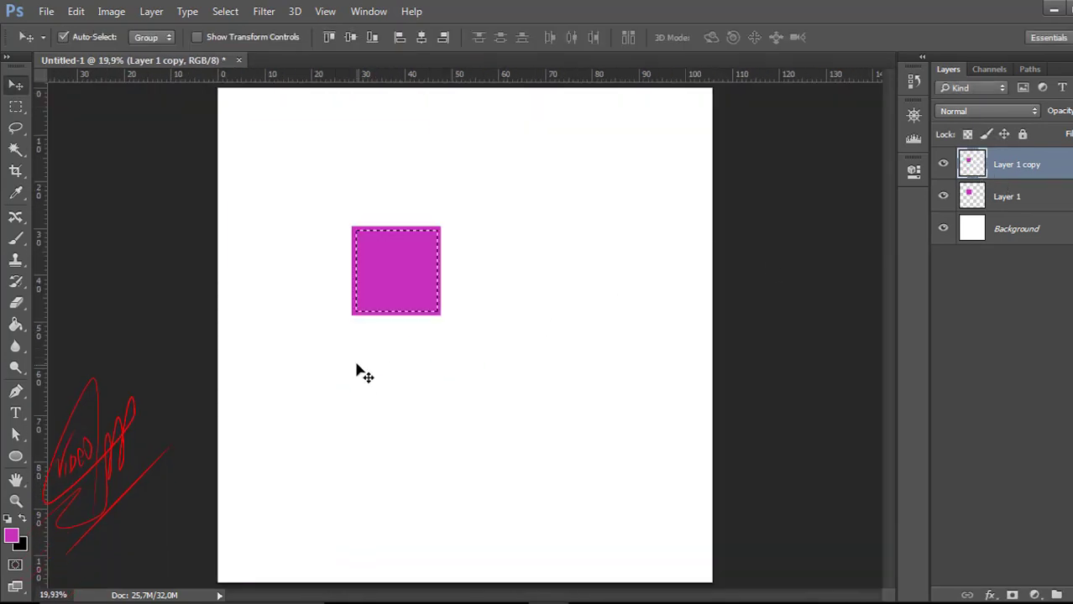
pyautogui.click(943, 165)
pyautogui.click(1015, 201)
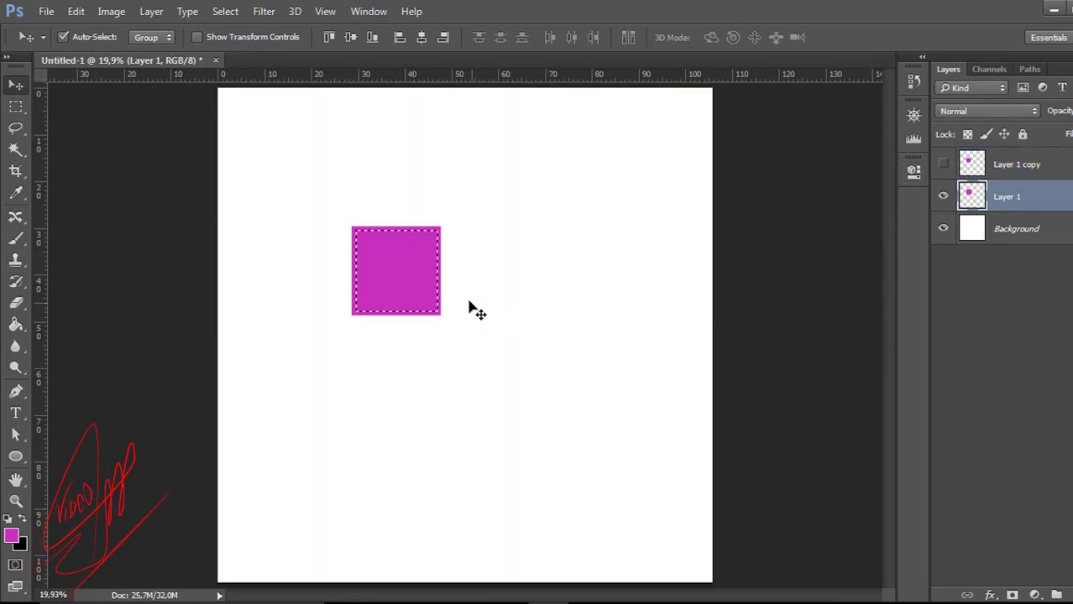
pyautogui.press('Delete')
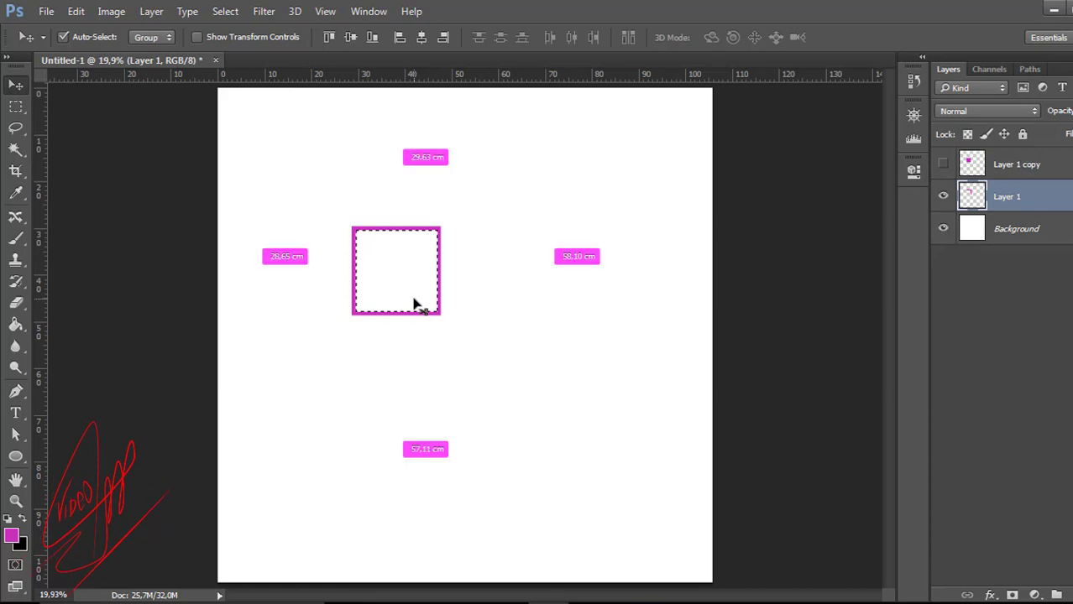
pyautogui.hotkey('ctrl', 'd')
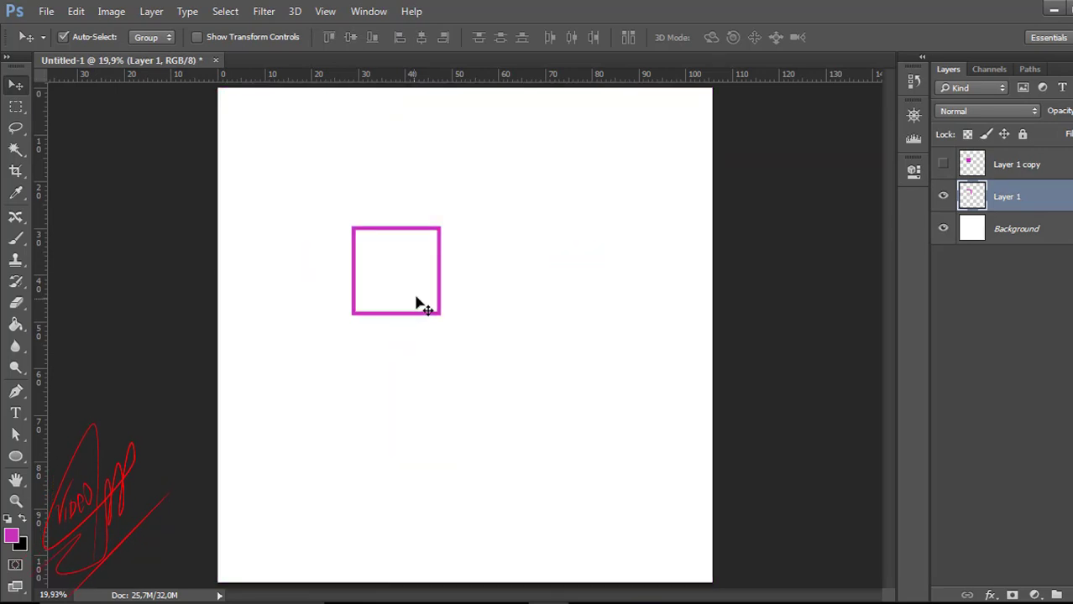
pyautogui.click(1008, 166)
pyautogui.press('Delete')
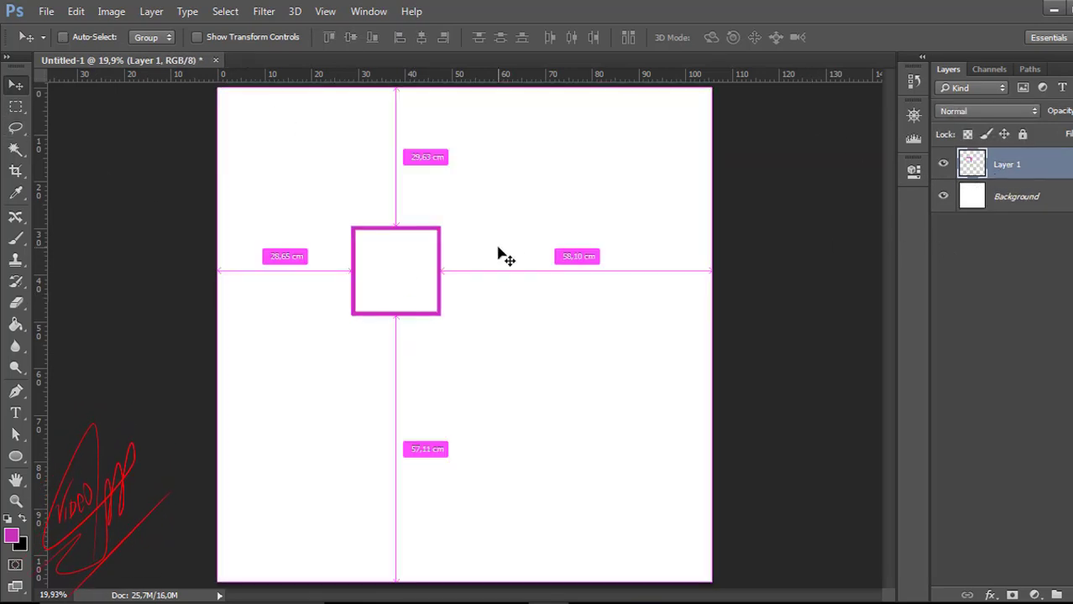
# Duplicate the square frame's layer.
pyautogui.hotkey('ctrl', 'j')
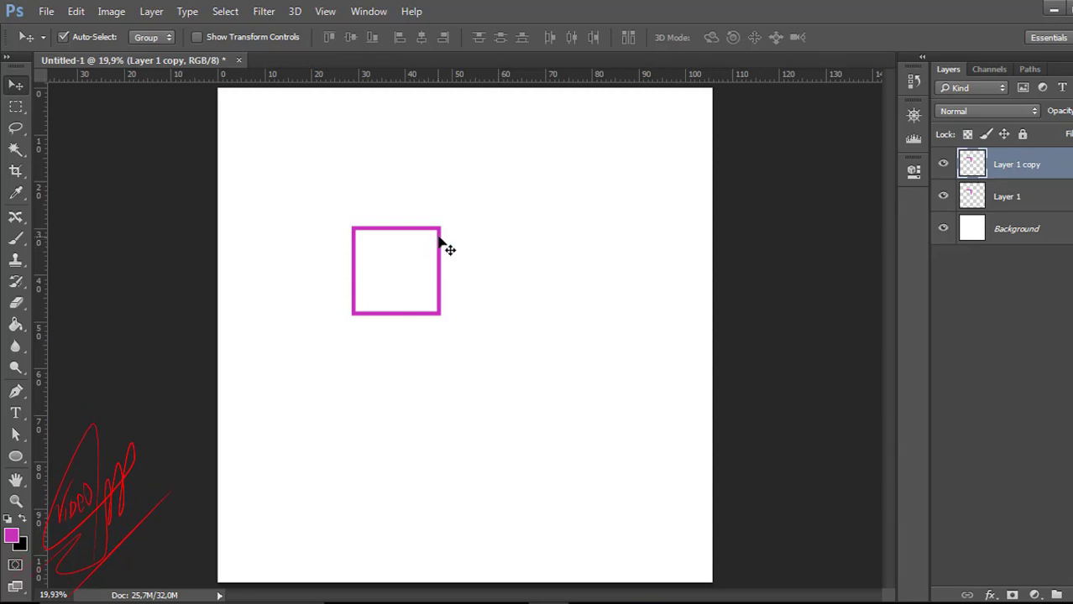
# Try scaling the copied frame to 84.84% about its center inside the original frame, and undo the transform.
pyautogui.hotkey('ctrl', 't')
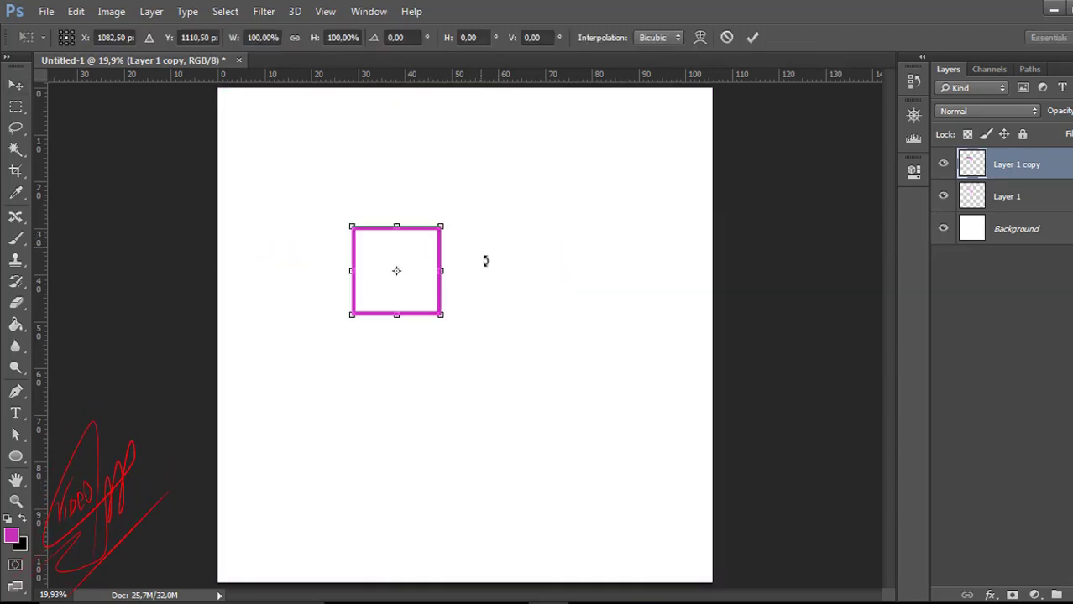
pyautogui.scroll(4, 442, 315)
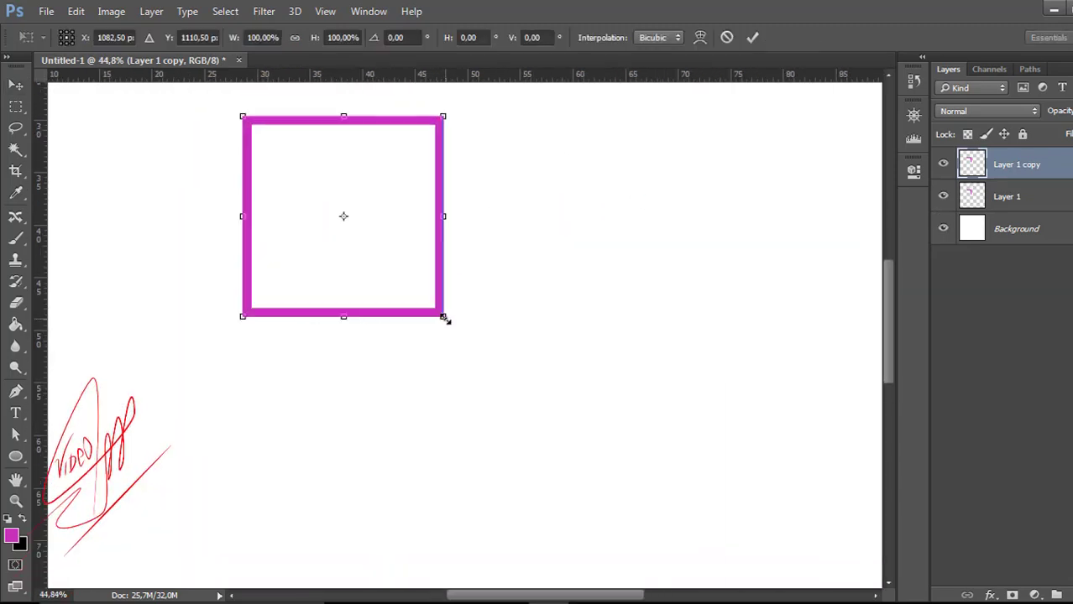
pyautogui.moveTo(441, 314); pyautogui.dragTo(431, 301)
pyautogui.scroll(4, 431, 300)
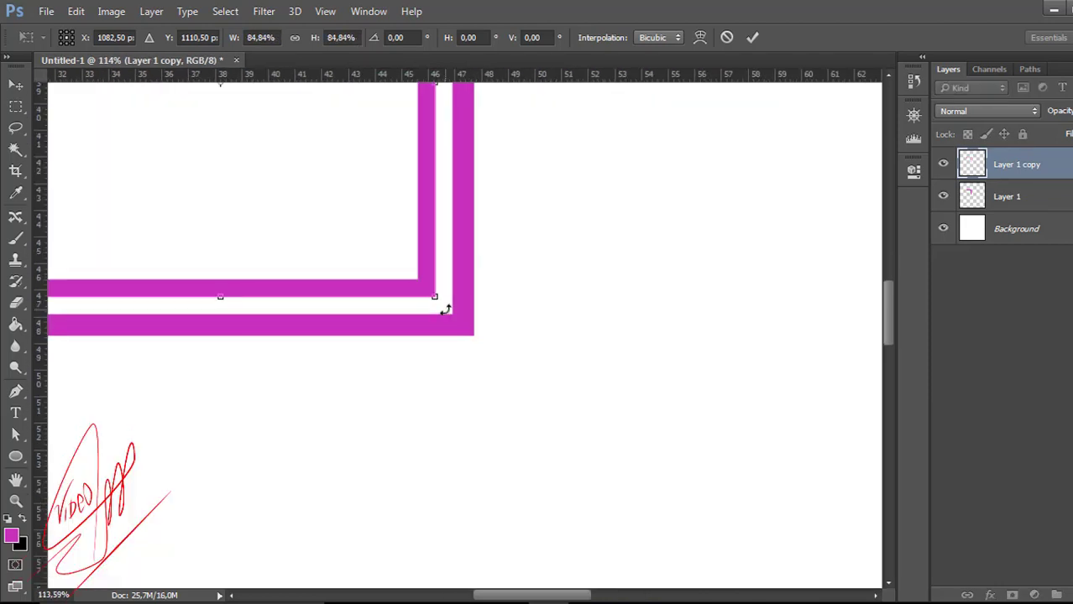
pyautogui.press('Return')
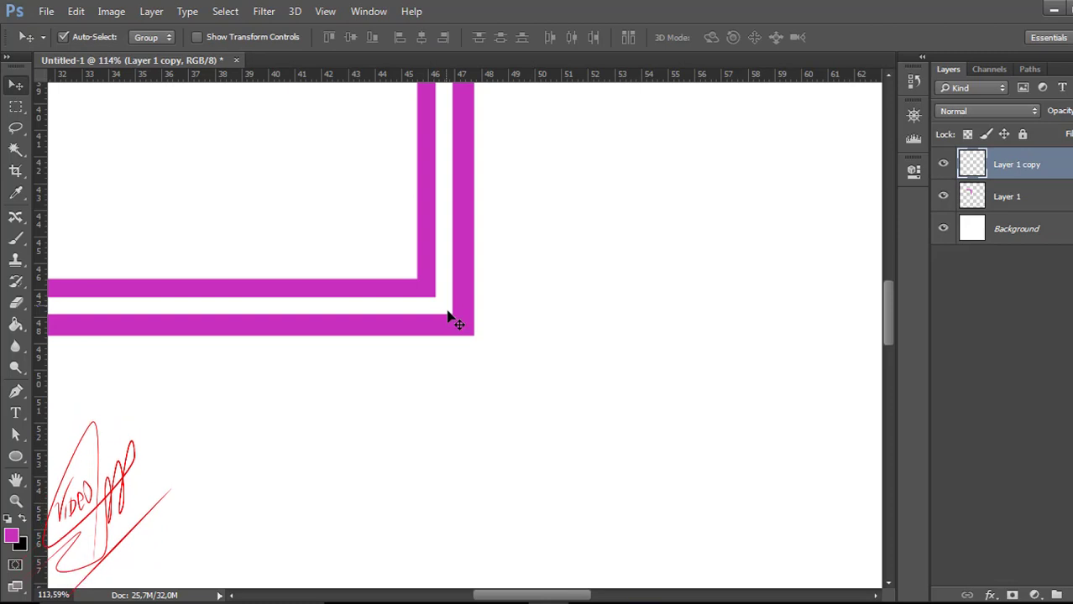
pyautogui.scroll(-3, 469, 356)
pyautogui.hotkey('ctrl', 'z')
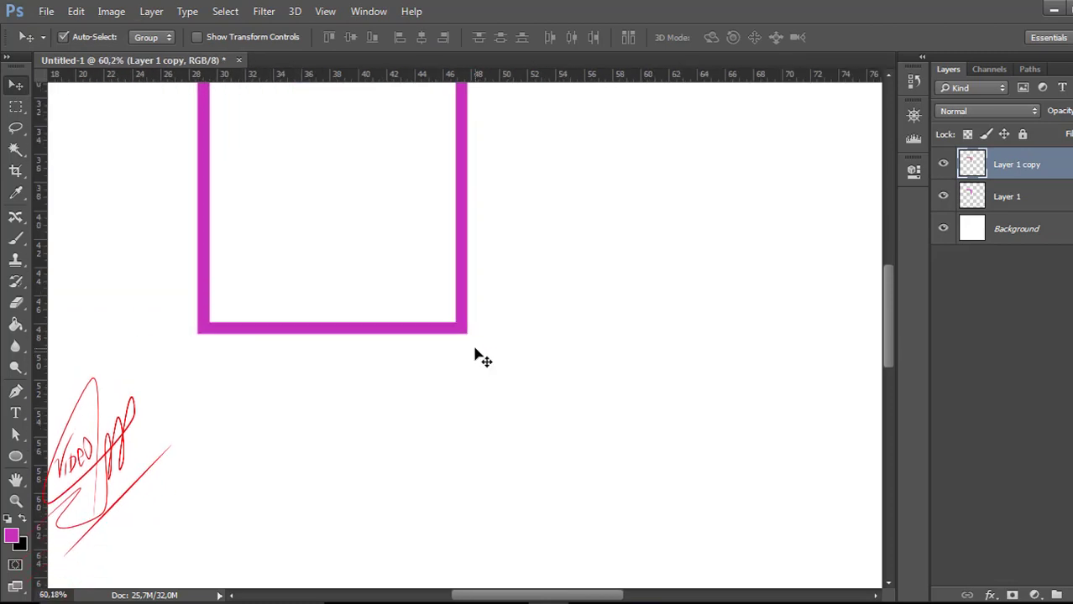
# Scale the copied frame to 85.03% about its center inside the original frame and rotate it about 0.8°.
pyautogui.hotkey('ctrl', 't')
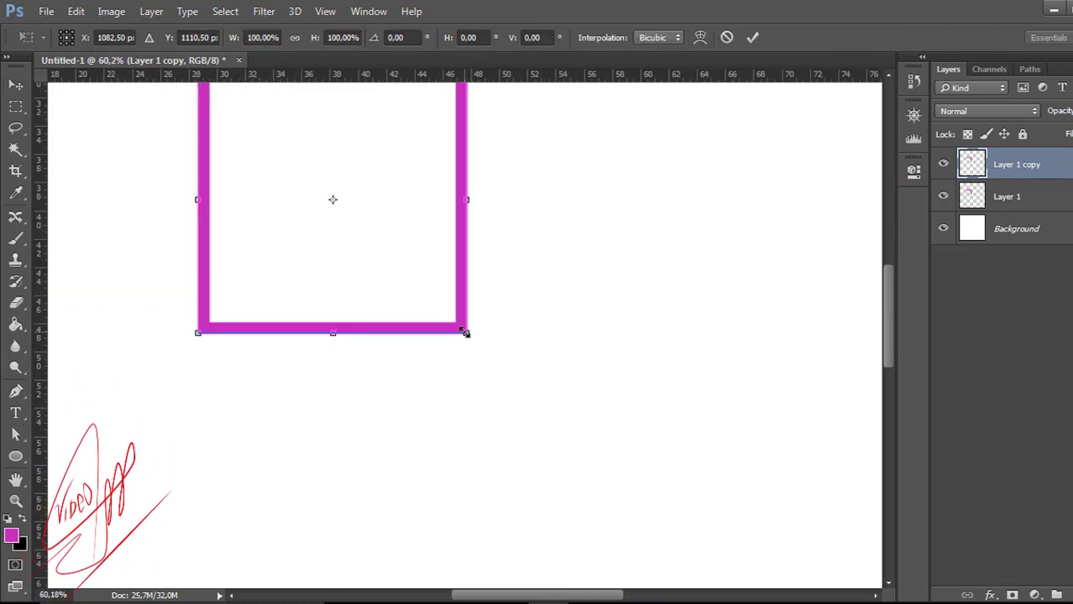
pyautogui.moveTo(466, 333); pyautogui.dragTo(446, 310)
pyautogui.scroll(-3, 471, 322)
pyautogui.scroll(8, 466, 159)
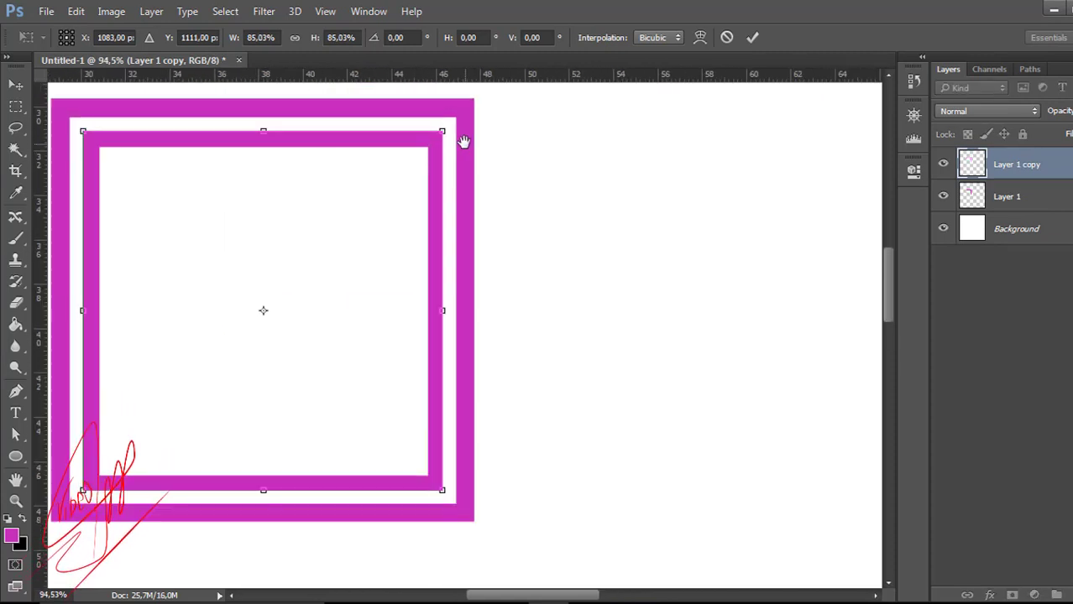
pyautogui.scroll(3, 460, 143)
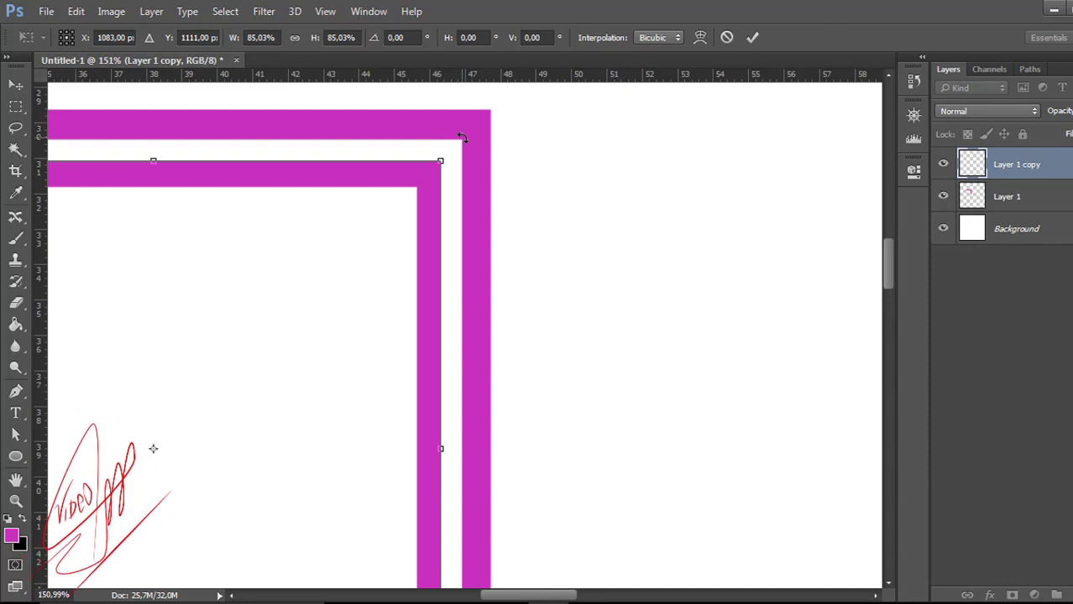
pyautogui.moveTo(465, 140); pyautogui.dragTo(465, 142)
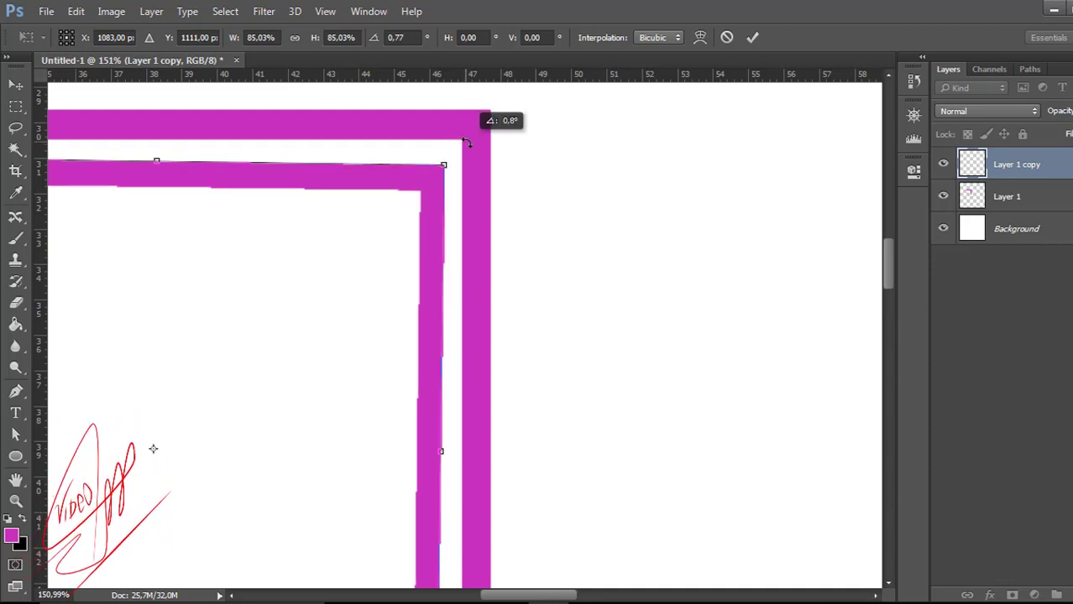
pyautogui.press('Return')
# Duplicate the inner frame with the same scale and rotation eighteen times to form a twisting square spiral.
pyautogui.scroll(-5, 472, 144)
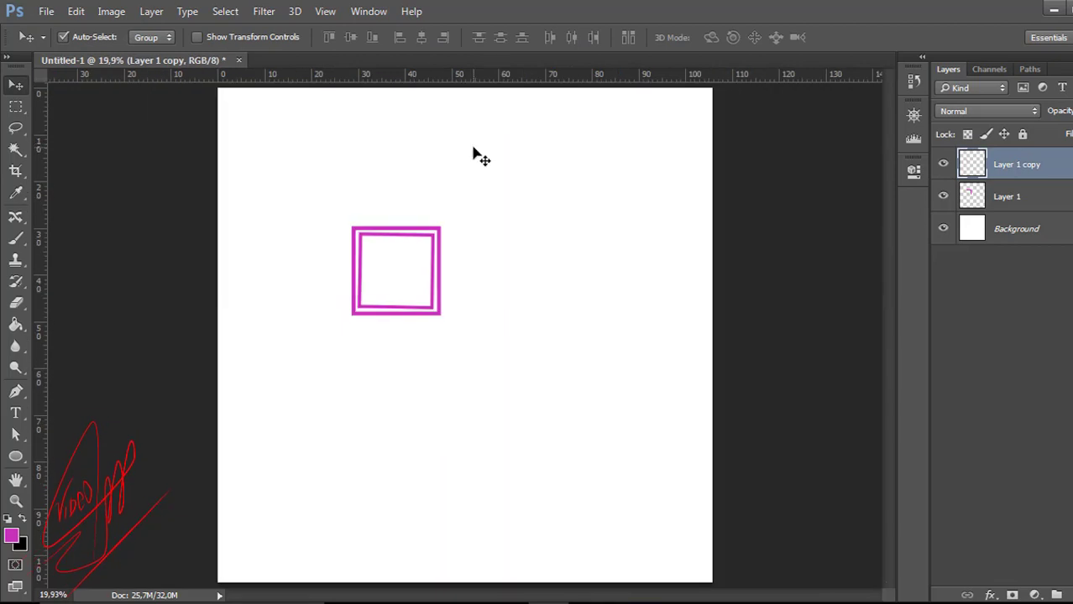
pyautogui.hotkey('ctrl', 'alt', 'shift', 't')
pyautogui.hotkey('ctrl', 'alt', 'shift', 't')
pyautogui.hotkey('ctrl', 'alt', 'shift', 't')
pyautogui.hotkey('ctrl', 'alt', 'shift', 't')
pyautogui.hotkey('ctrl', 'alt', 'shift', 't')
pyautogui.hotkey('ctrl', 'alt', 'shift', 't')
pyautogui.hotkey('ctrl', 'alt', 'shift', 't')
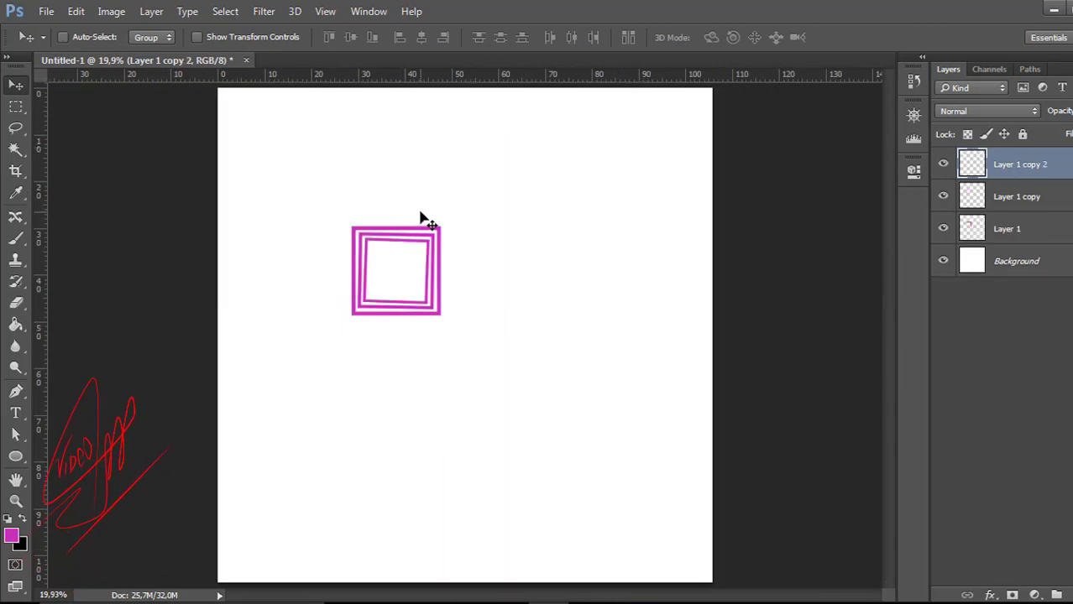
pyautogui.hotkey('ctrl', 'alt', 'shift', 't')
pyautogui.hotkey('ctrl', 'alt', 'shift', 't')
pyautogui.hotkey('ctrl', 'alt', 'shift', 't')
pyautogui.hotkey('ctrl', 'alt', 'shift', 't')
pyautogui.hotkey('ctrl', 'alt', 'shift', 't')
pyautogui.hotkey('ctrl', 'alt', 'shift', 't')
pyautogui.hotkey('ctrl', 'alt', 'shift', 't')
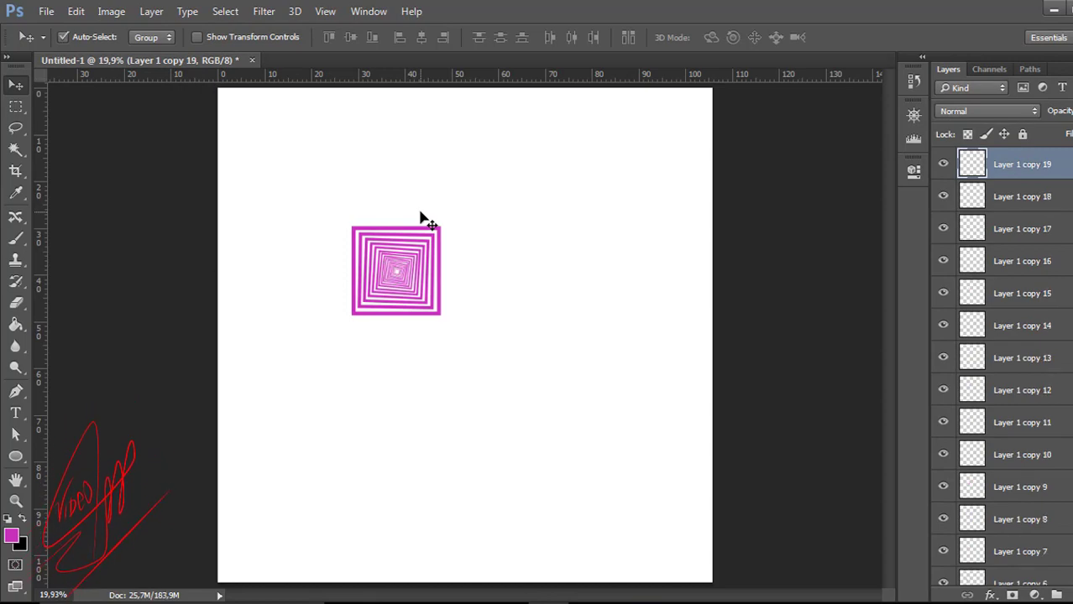
# Add five more scaled and rotated frame copies at the spiral's center, and undo the last one.
pyautogui.scroll(3, 399, 268)
pyautogui.scroll(6, 423, 274)
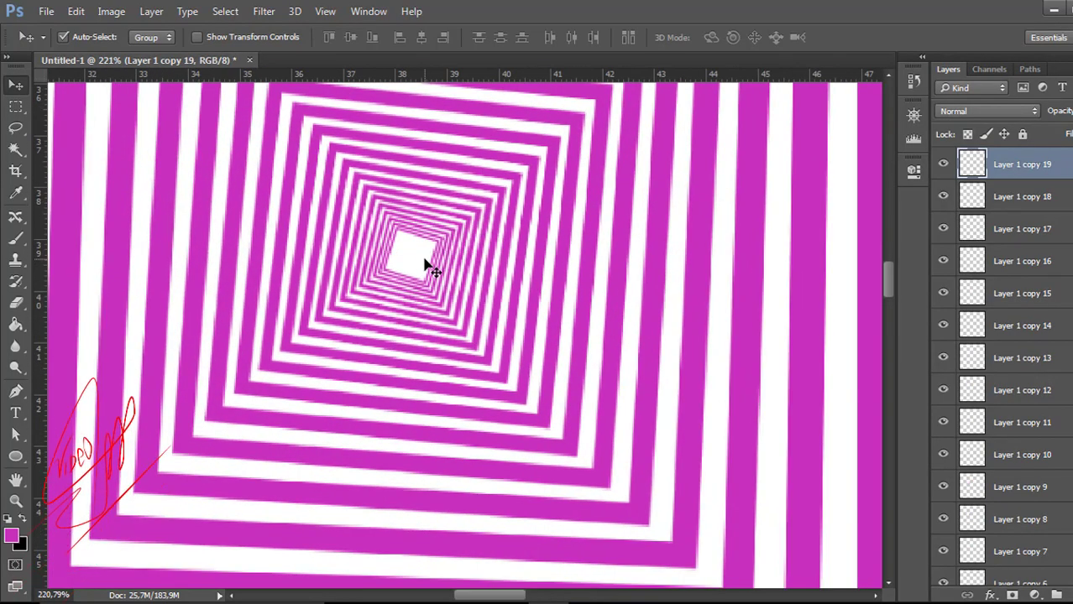
pyautogui.hotkey('ctrl', 'alt', 'shift', 't')
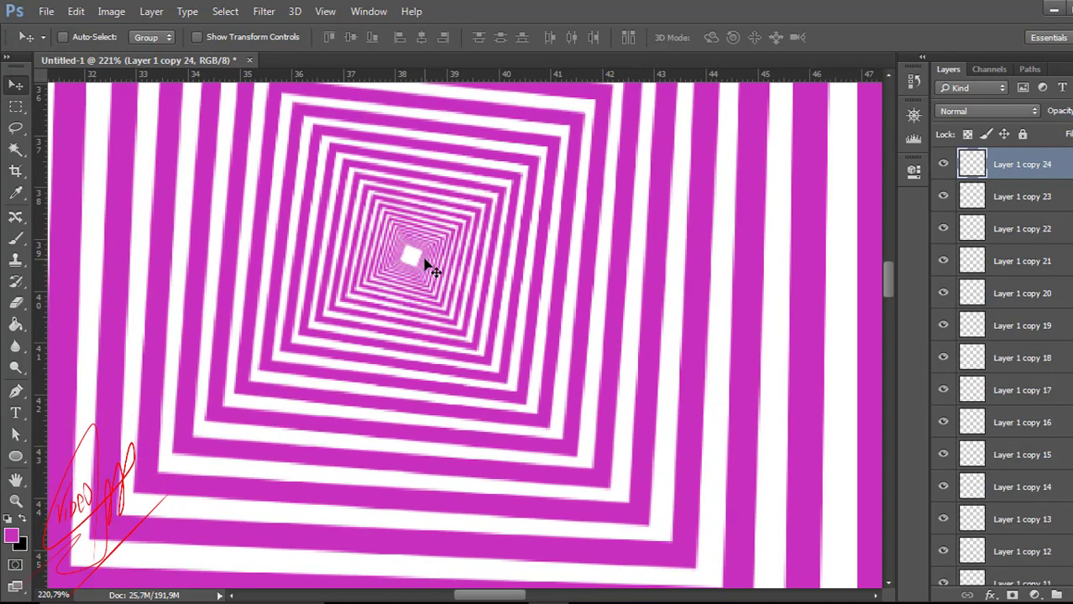
pyautogui.scroll(-9, 429, 269)
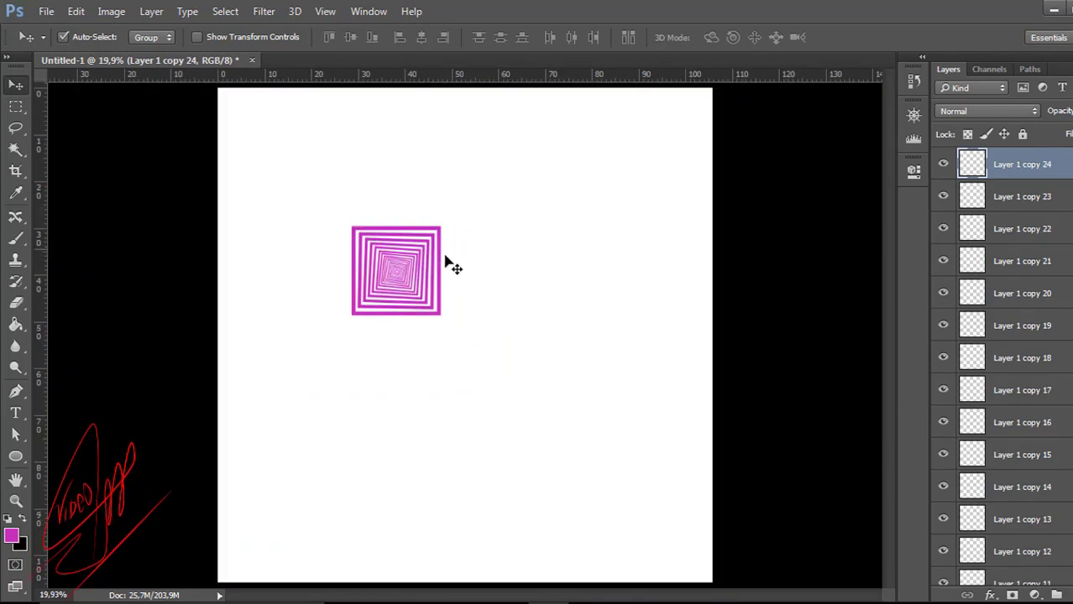
pyautogui.scroll(2, 450, 265)
pyautogui.hotkey('ctrl', 'z')
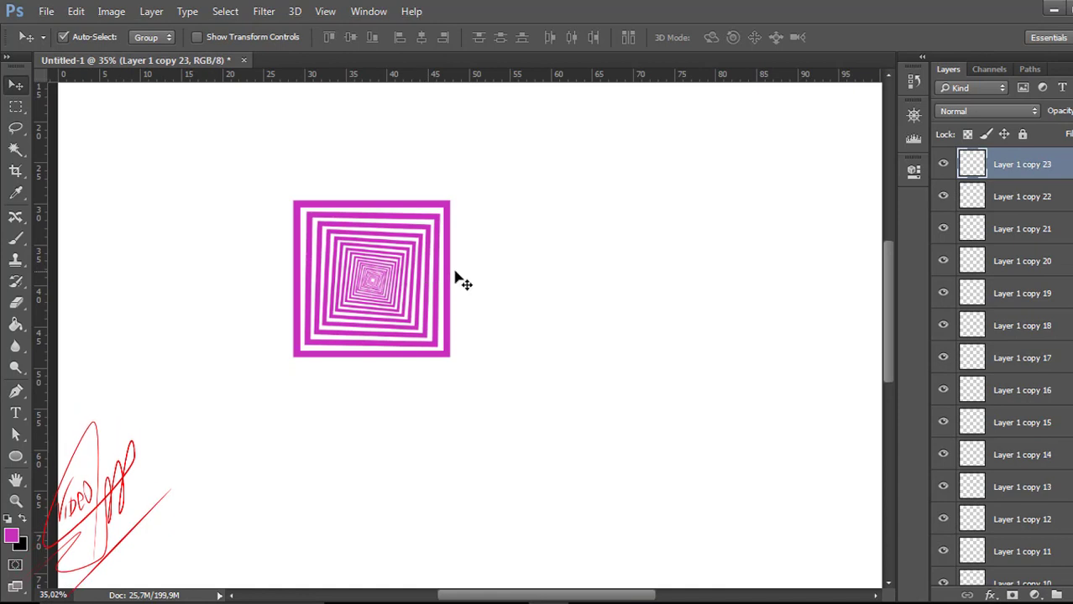
# Merge all the frame layers from Layer 1 copy 23 down to Layer 1 into one layer, leaving out the Background.
pyautogui.scroll(-2, 493, 291)
pyautogui.scroll(-1, 962, 224)
pyautogui.click(1045, 168)
pyautogui.scroll(1, 1051, 189)
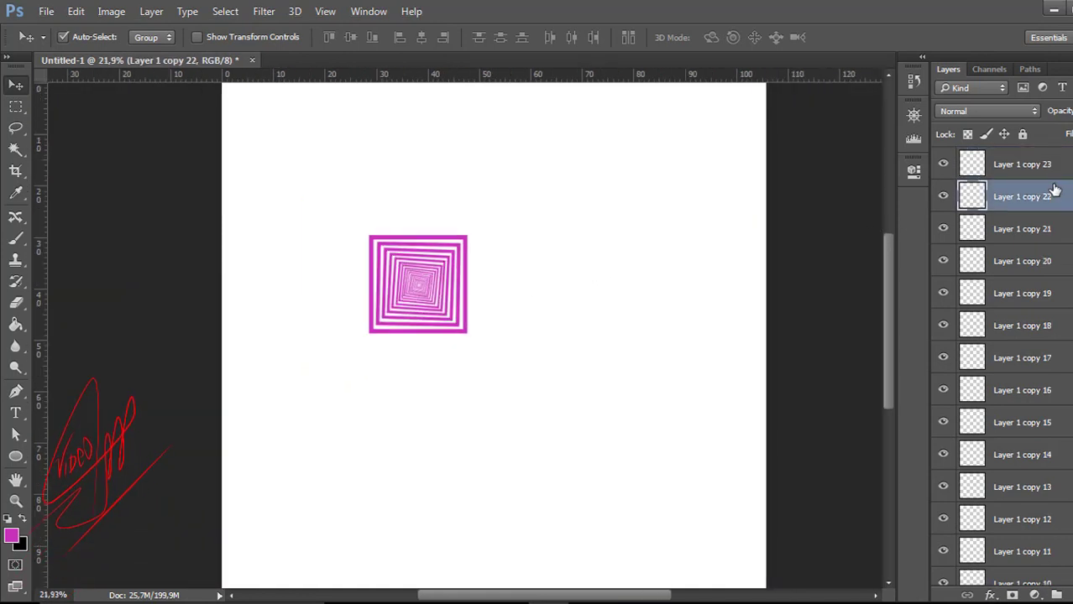
pyautogui.click(1040, 166)
pyautogui.scroll(-5, 1045, 370)
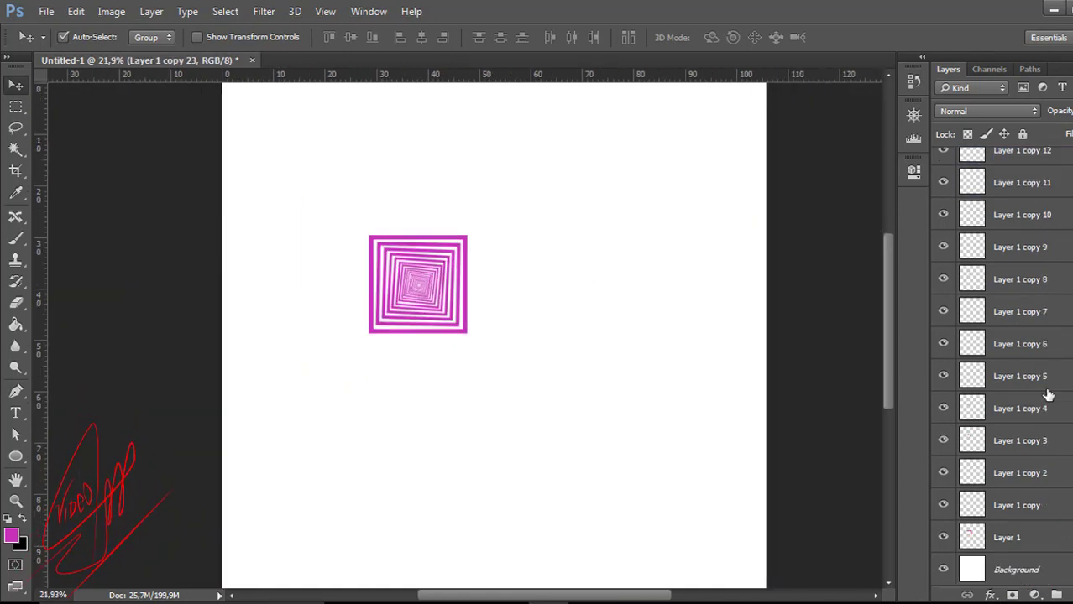
pyautogui.keyDown('shift'); pyautogui.click(1017, 547); pyautogui.keyUp('shift')
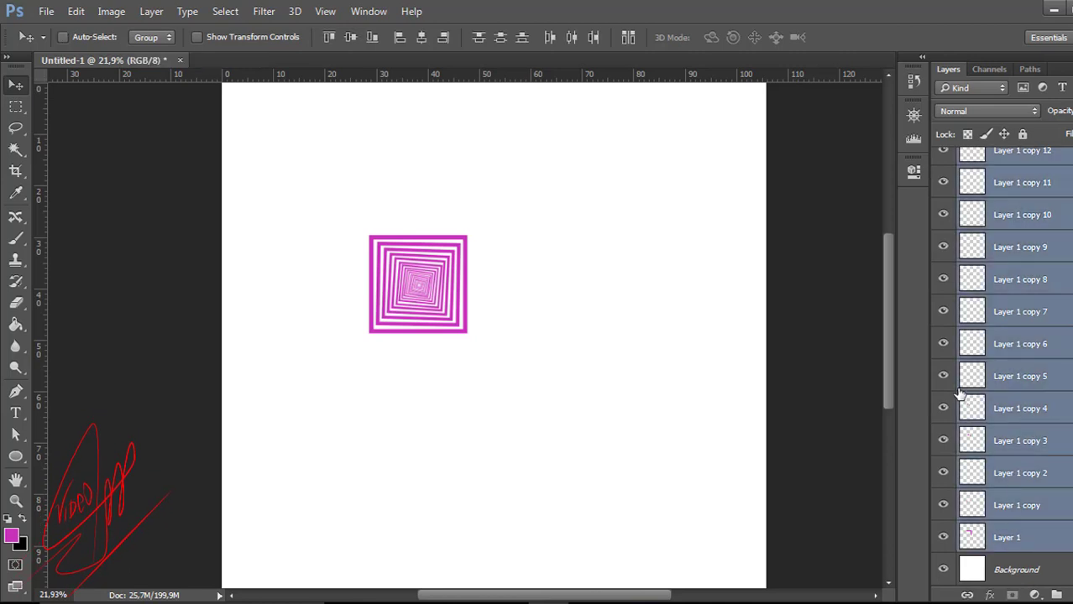
pyautogui.hotkey('ctrl', 'e')
# Duplicate the merged spiral square layer.
pyautogui.scroll(-3, 433, 273)
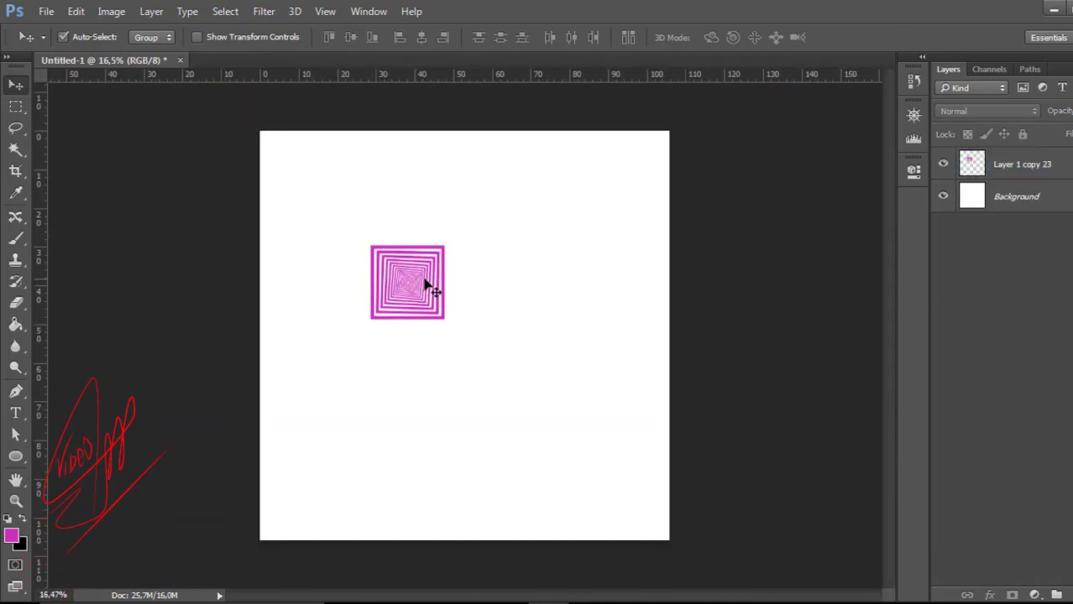
pyautogui.scroll(3, 430, 290)
pyautogui.scroll(-2, 433, 291)
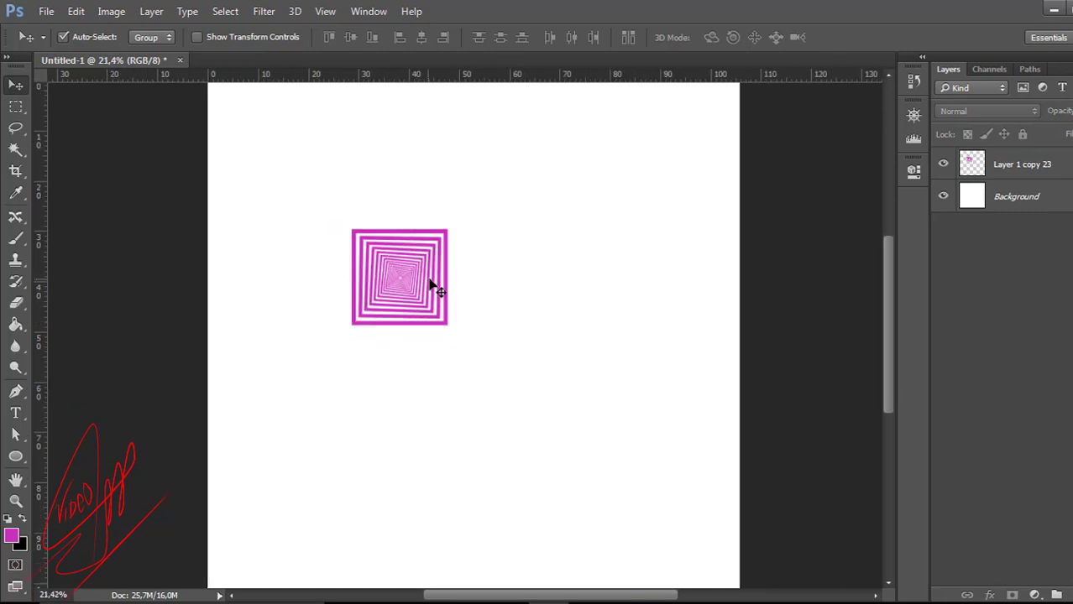
pyautogui.click(1016, 165)
pyautogui.hotkey('ctrl', 'j')
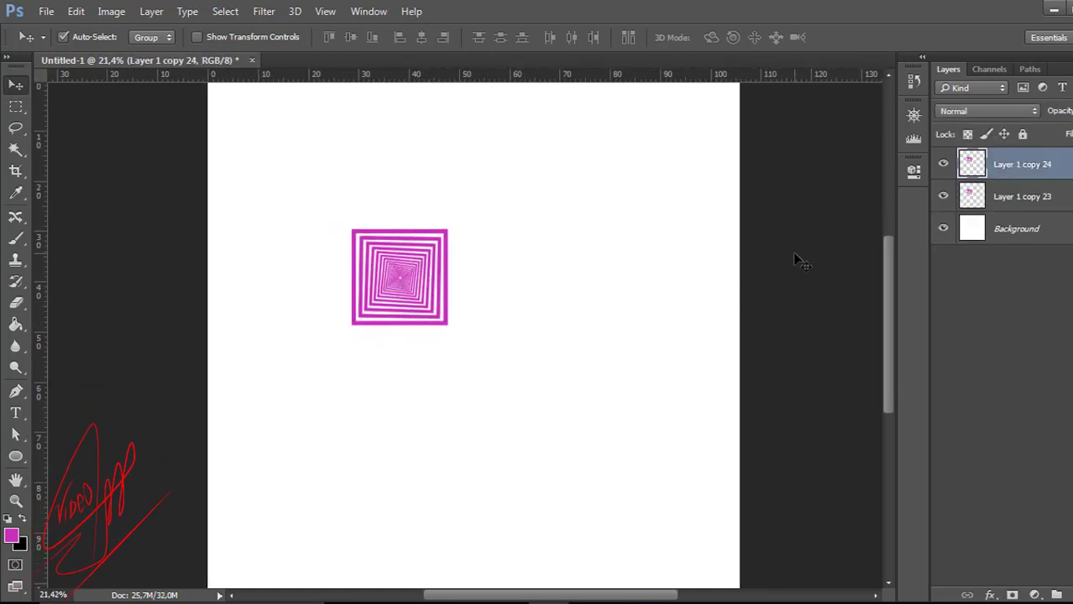
# Move the copied spiral square diagonally so its upper-left corner meets the original's lower-right corner.
pyautogui.hotkey('ctrl', 't')
pyautogui.scroll(2, 424, 306)
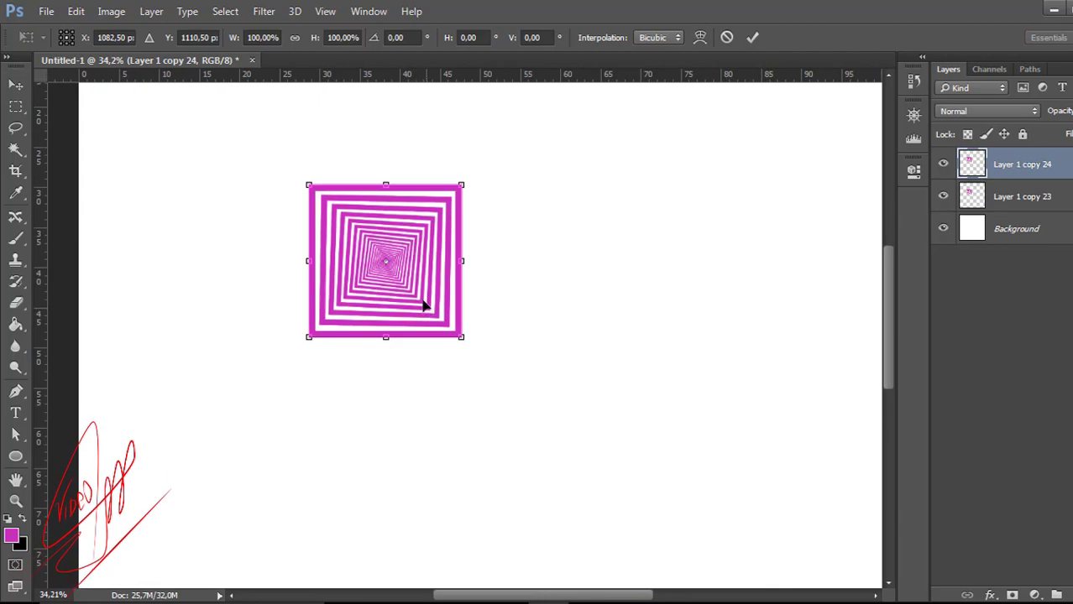
pyautogui.moveTo(413, 300); pyautogui.dragTo(555, 433)
pyautogui.scroll(-1, 524, 336)
pyautogui.scroll(4, 496, 379)
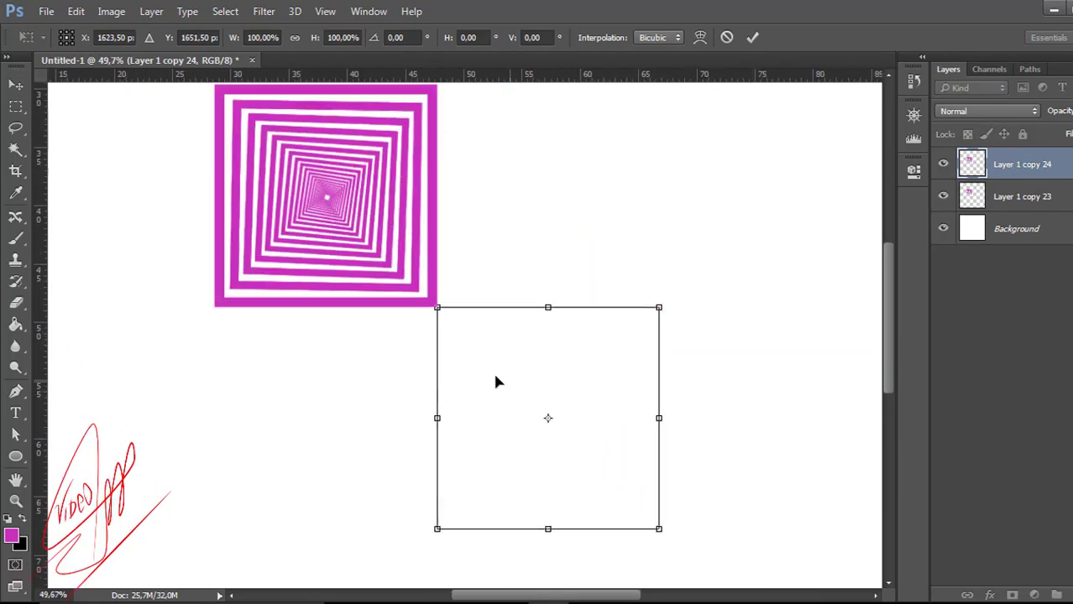
pyautogui.press('Return')
pyautogui.scroll(3, 448, 307)
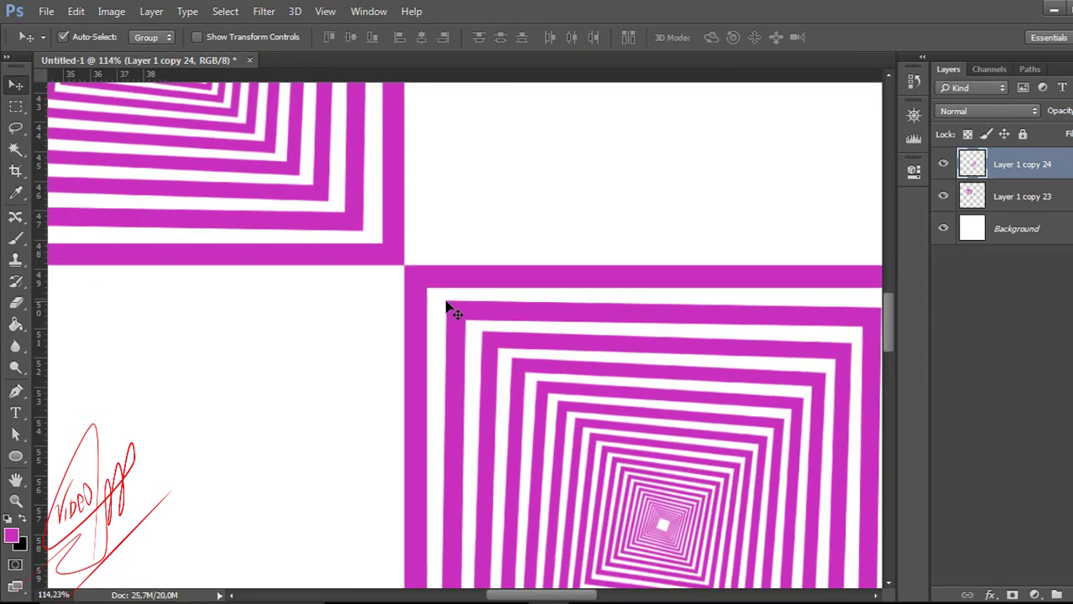
# Duplicate the second spiral square and place the copy so its upper-left corner touches that square's lower-right corner.
pyautogui.scroll(-5, 451, 311)
pyautogui.scroll(-2, 451, 312)
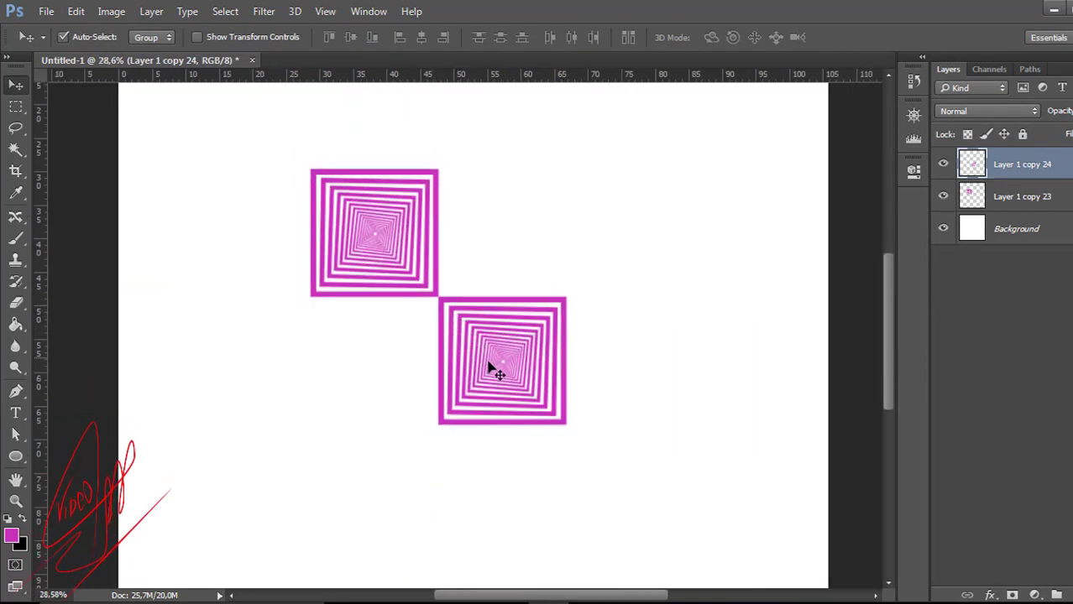
pyautogui.hotkey('ctrl', 'j')
pyautogui.hotkey('ctrl', 't')
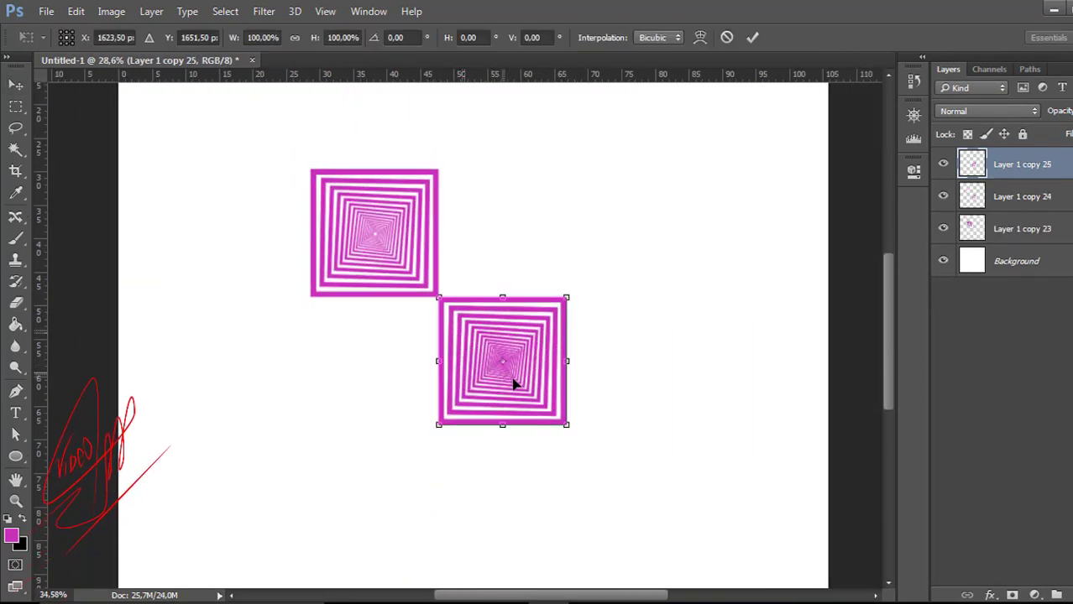
pyautogui.scroll(3, 514, 378)
pyautogui.moveTo(479, 330); pyautogui.dragTo(694, 568)
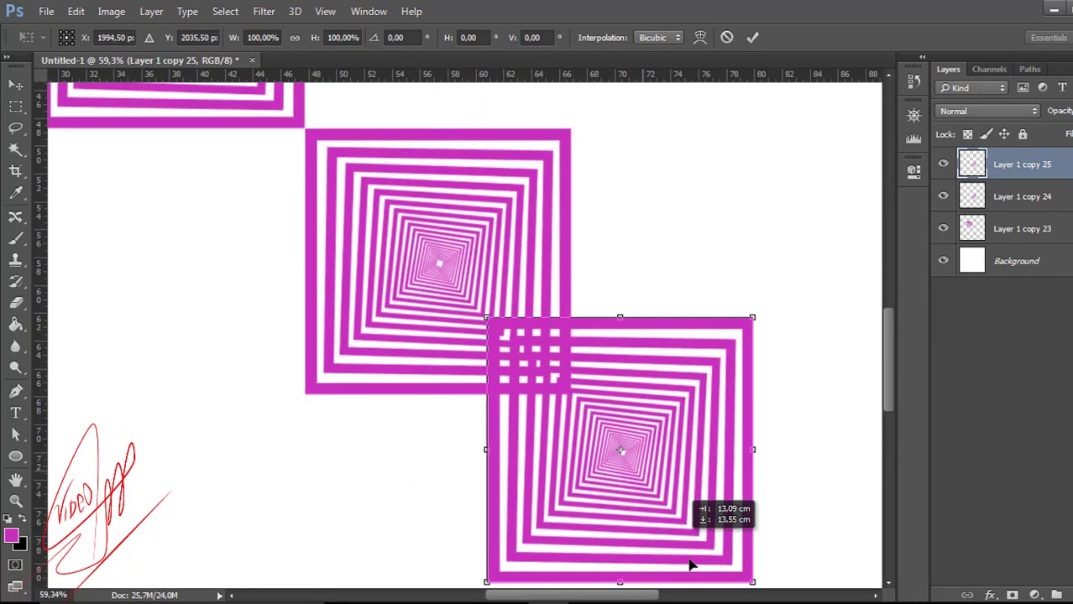
pyautogui.scroll(3, 626, 467)
pyautogui.moveTo(519, 336); pyautogui.dragTo(632, 395)
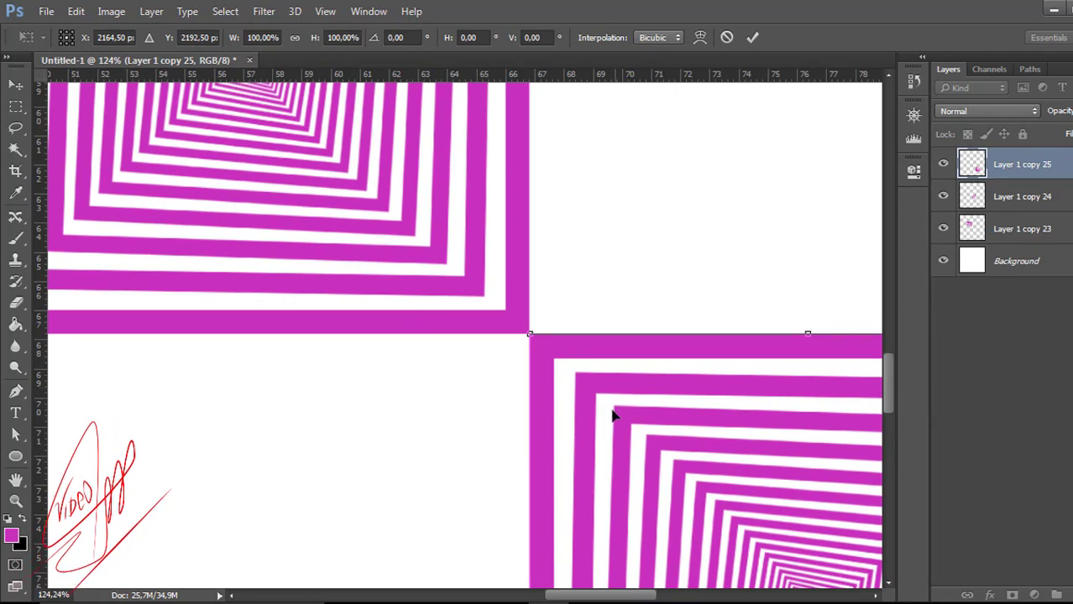
pyautogui.press('Return')
# Duplicate the third spiral square and set the copy corner to corner beyond it, at the canvas's lower-right corner.
pyautogui.scroll(-6, 613, 415)
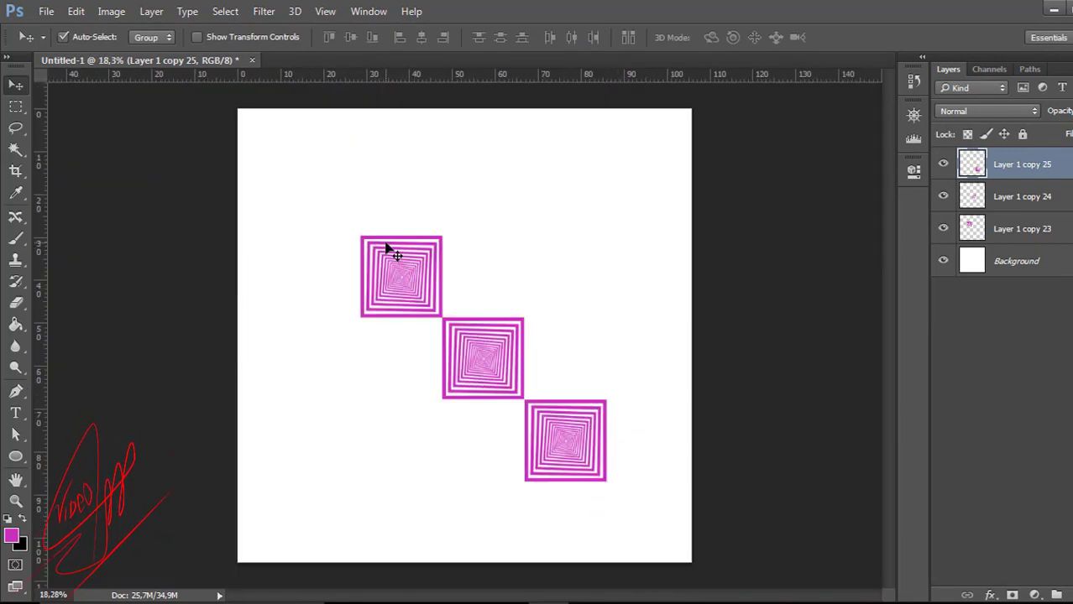
pyautogui.hotkey('ctrl', 'j')
pyautogui.hotkey('ctrl', 't')
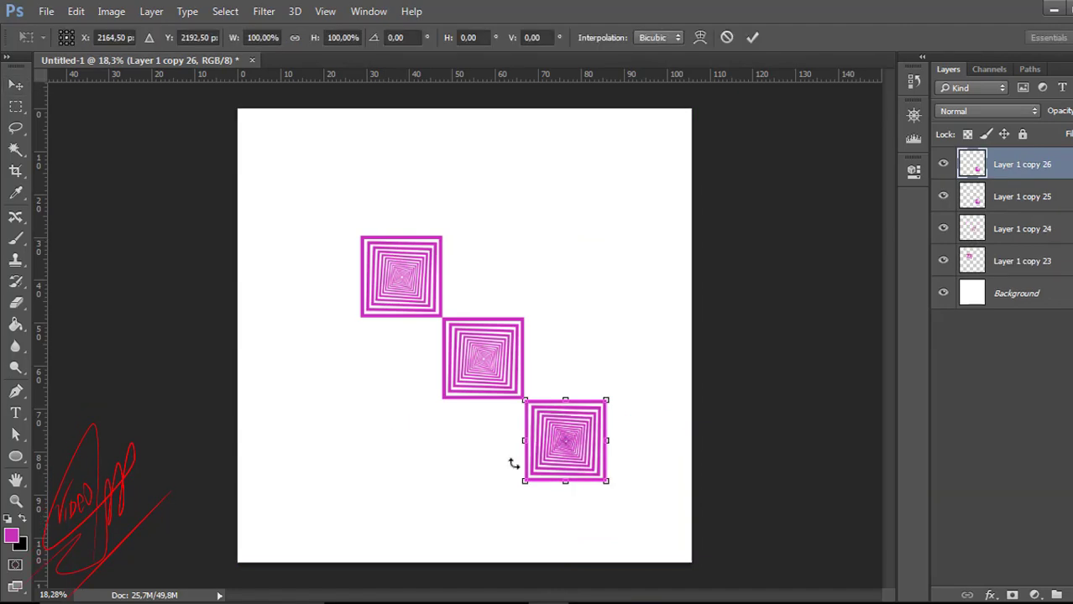
pyautogui.scroll(2, 510, 459)
pyautogui.scroll(5, 536, 472)
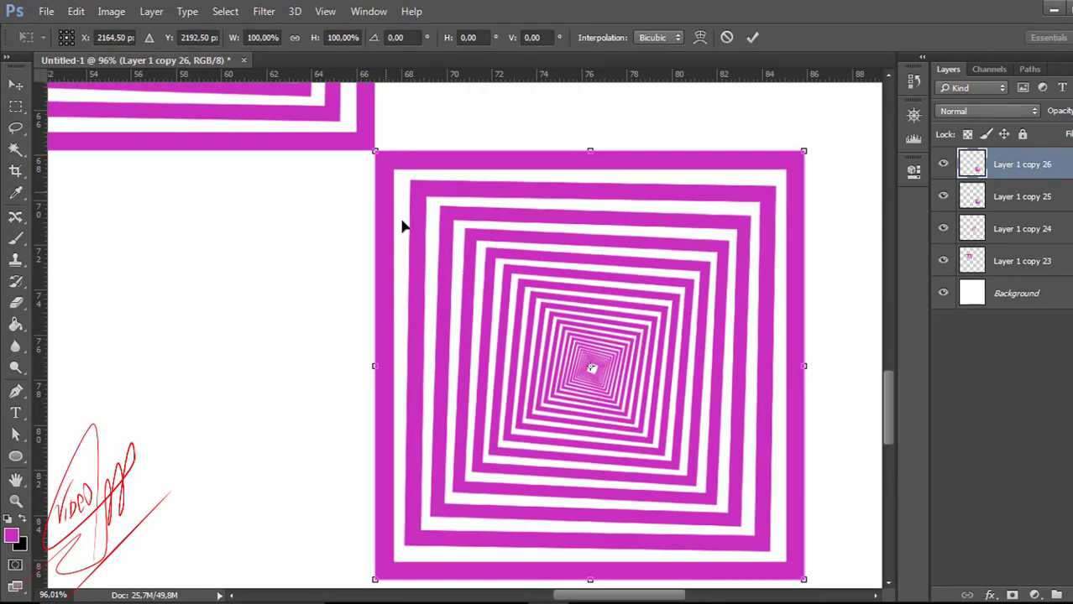
pyautogui.moveTo(403, 227); pyautogui.dragTo(608, 473)
pyautogui.scroll(-1, 504, 244)
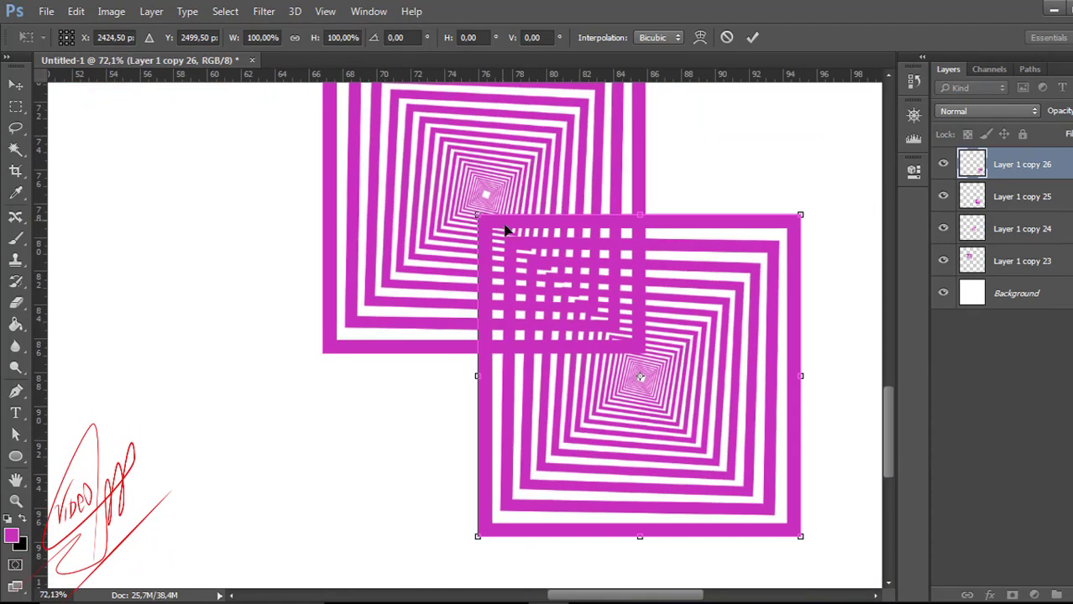
pyautogui.moveTo(506, 230); pyautogui.dragTo(671, 367)
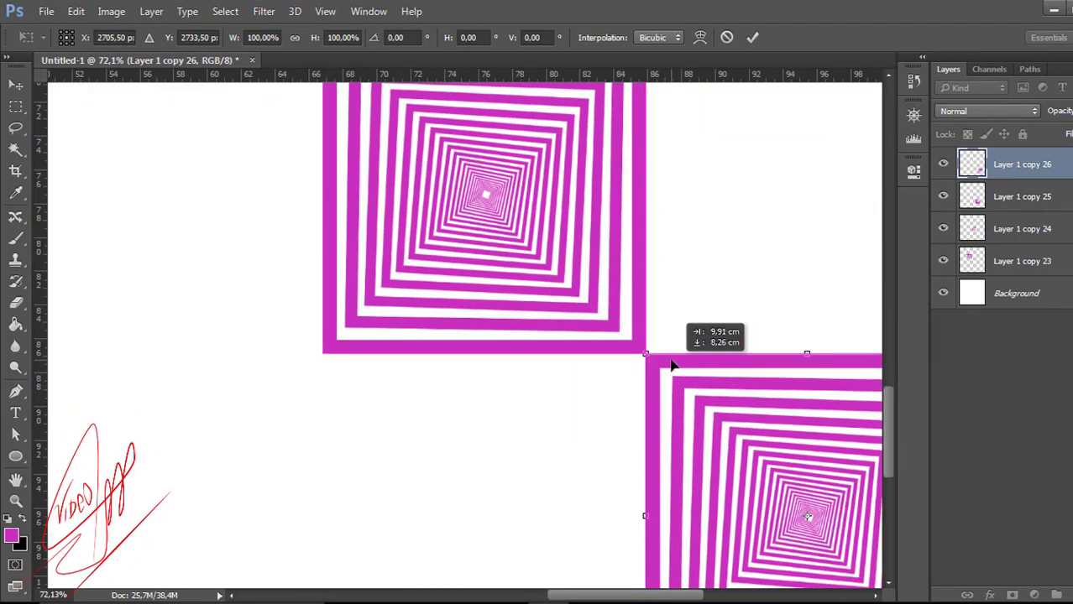
pyautogui.scroll(-3, 669, 370)
pyautogui.press('Return')
pyautogui.scroll(-1, 671, 378)
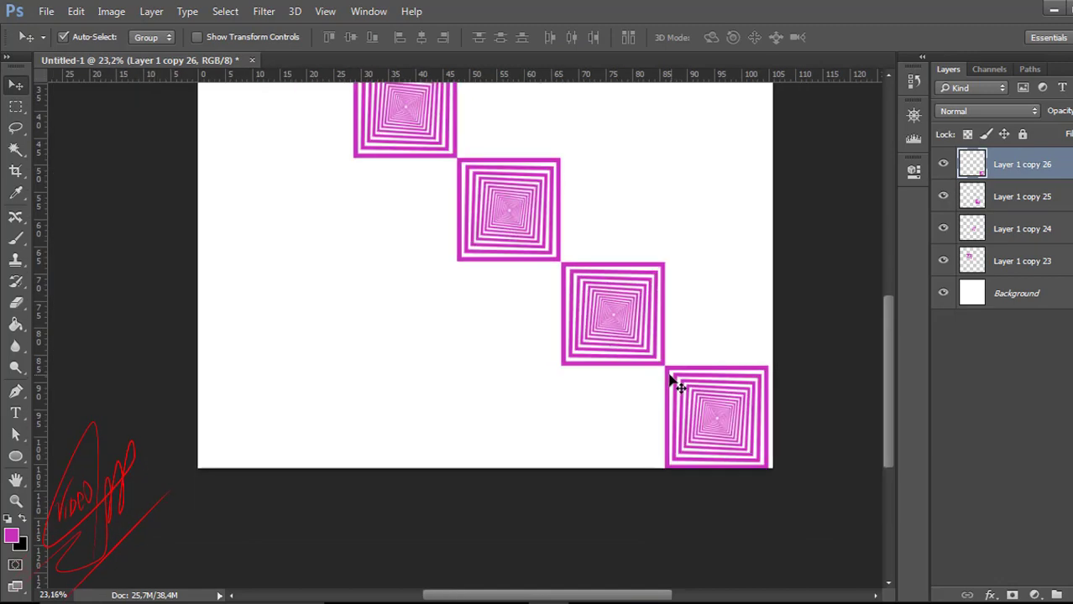
# Duplicate the uppermost spiral square and place the copy up-left of it so their corners meet, at X 541.5 px, Y 569.5 px.
pyautogui.moveTo(627, 202); pyautogui.dragTo(639, 383)
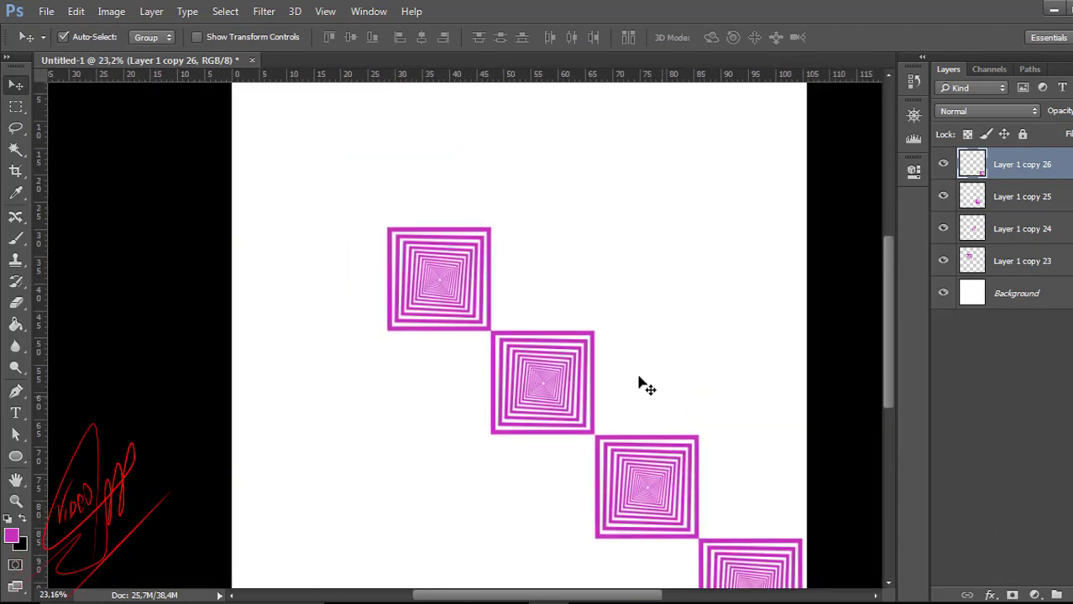
pyautogui.click(458, 235)
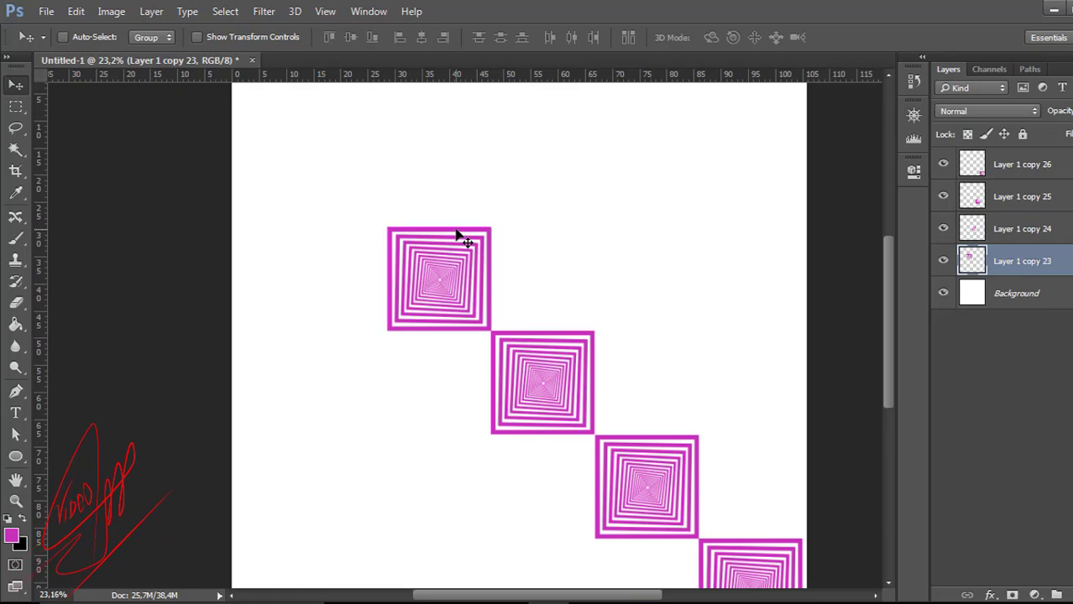
pyautogui.hotkey('ctrl', 'j')
pyautogui.hotkey('ctrl', 't')
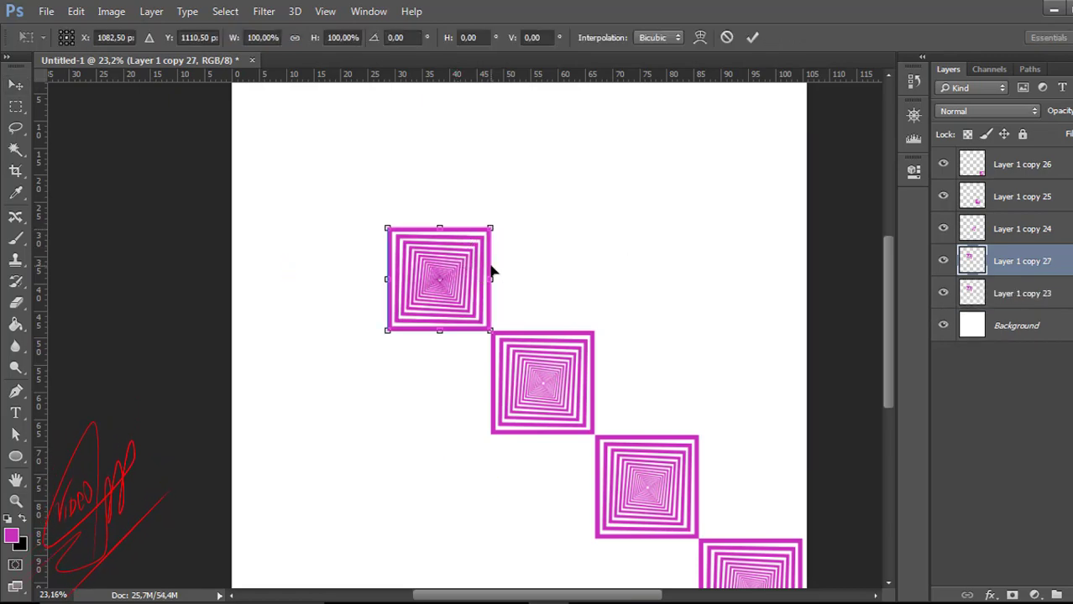
pyautogui.scroll(4, 470, 251)
pyautogui.moveTo(372, 193); pyautogui.dragTo(340, 126)
pyautogui.scroll(4, 432, 336)
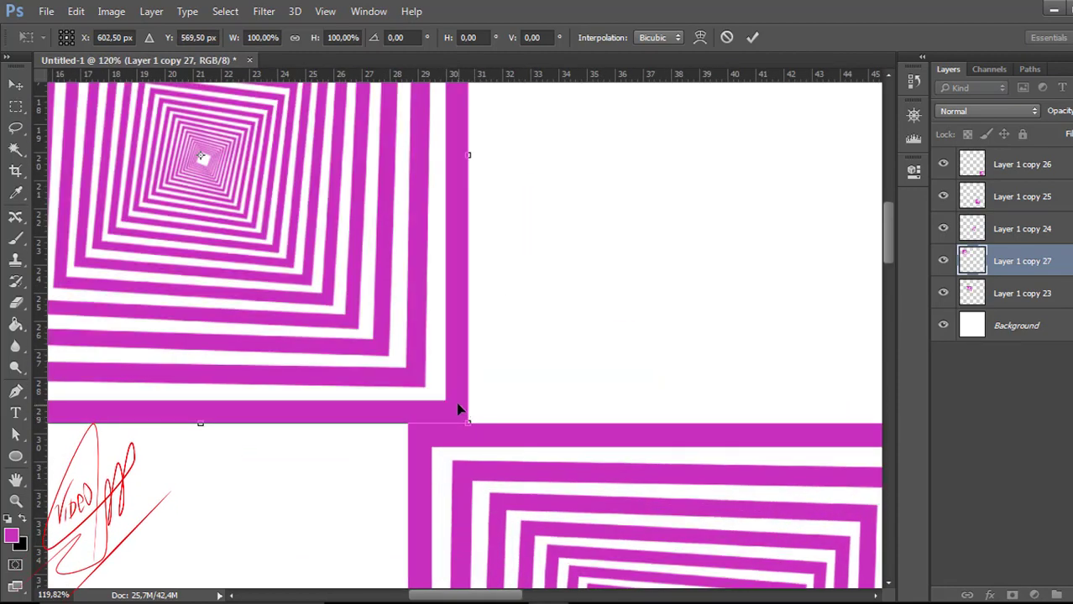
pyautogui.moveTo(458, 409); pyautogui.dragTo(410, 404)
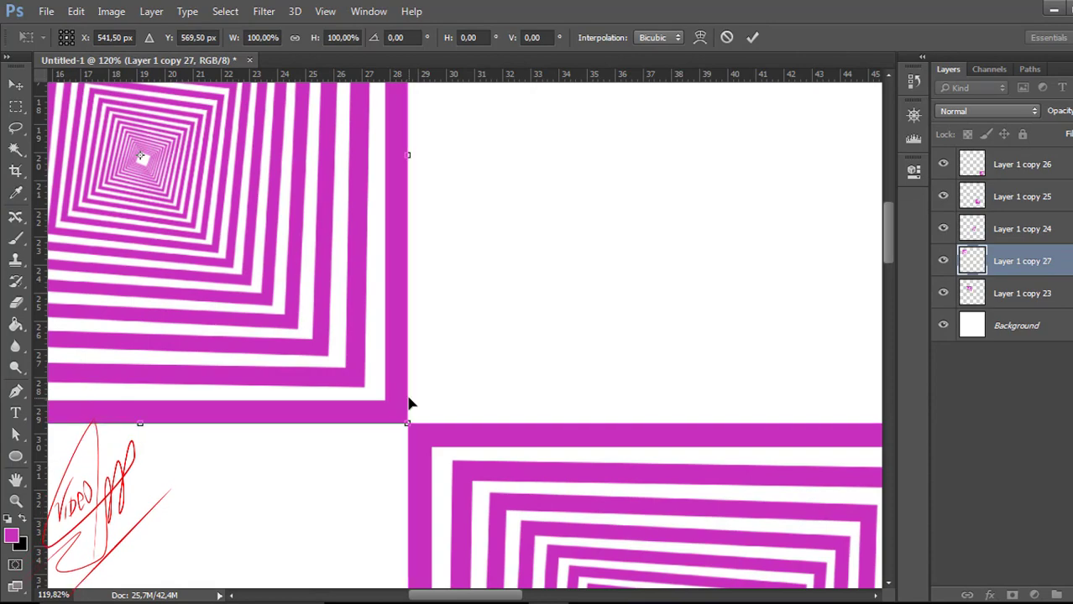
pyautogui.press('Return')
pyautogui.hotkey('ctrl', '0')
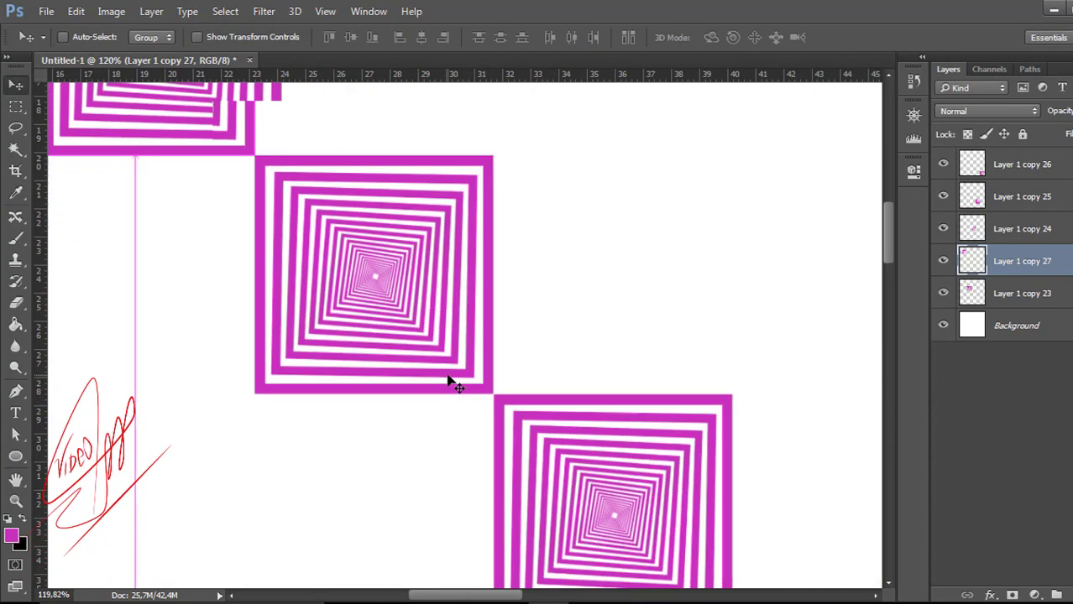
pyautogui.scroll(-1, 453, 382)
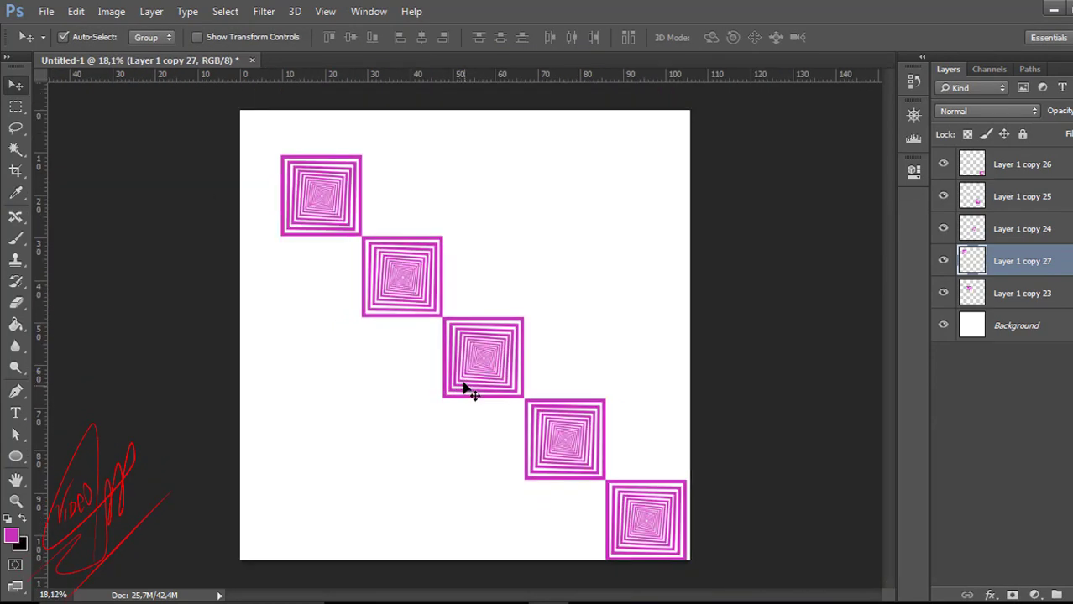
# Copy the new uppermost square and set the copy corner to corner beyond it, partly outside the canvas's upper-left corner.
pyautogui.scroll(5, 314, 163)
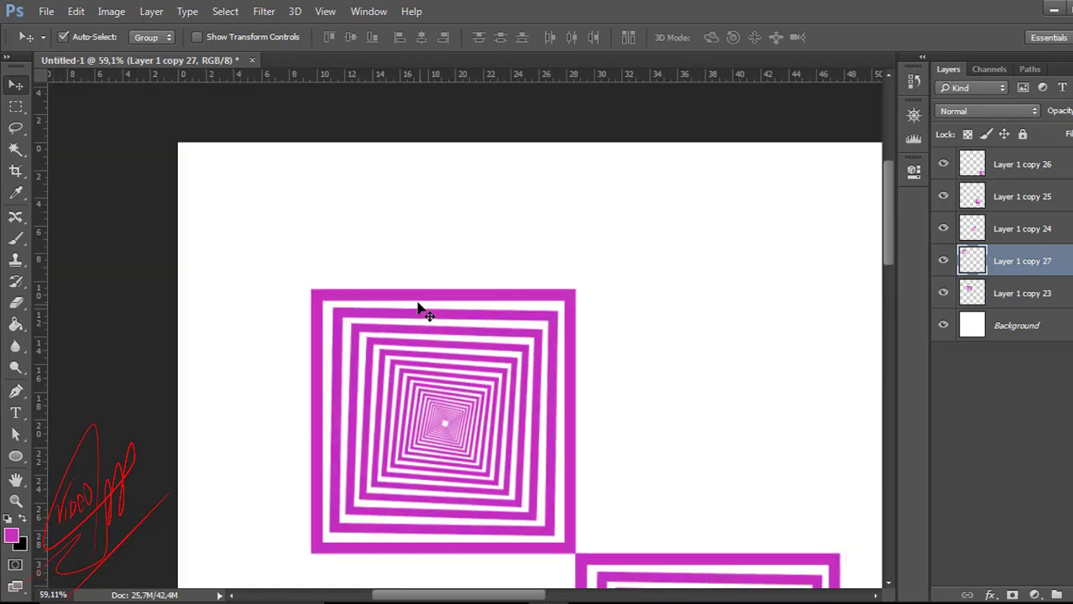
pyautogui.moveTo(418, 301); pyautogui.dragTo(312, 218)
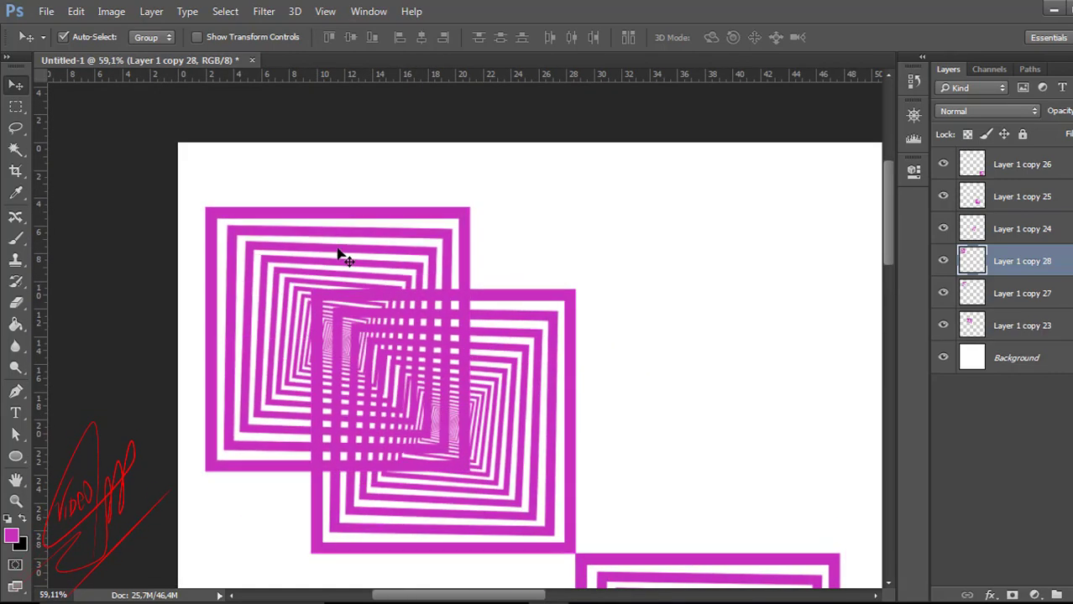
pyautogui.hotkey('ctrl', 't')
pyautogui.scroll(2, 426, 382)
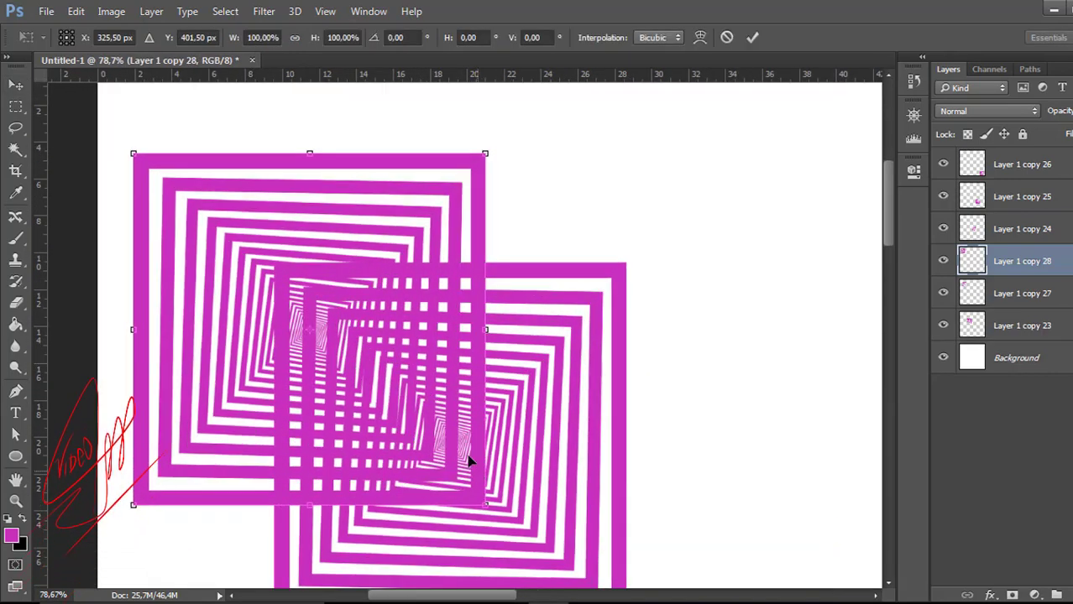
pyautogui.moveTo(470, 459); pyautogui.dragTo(282, 225)
pyautogui.press('Return')
pyautogui.scroll(-6, 323, 256)
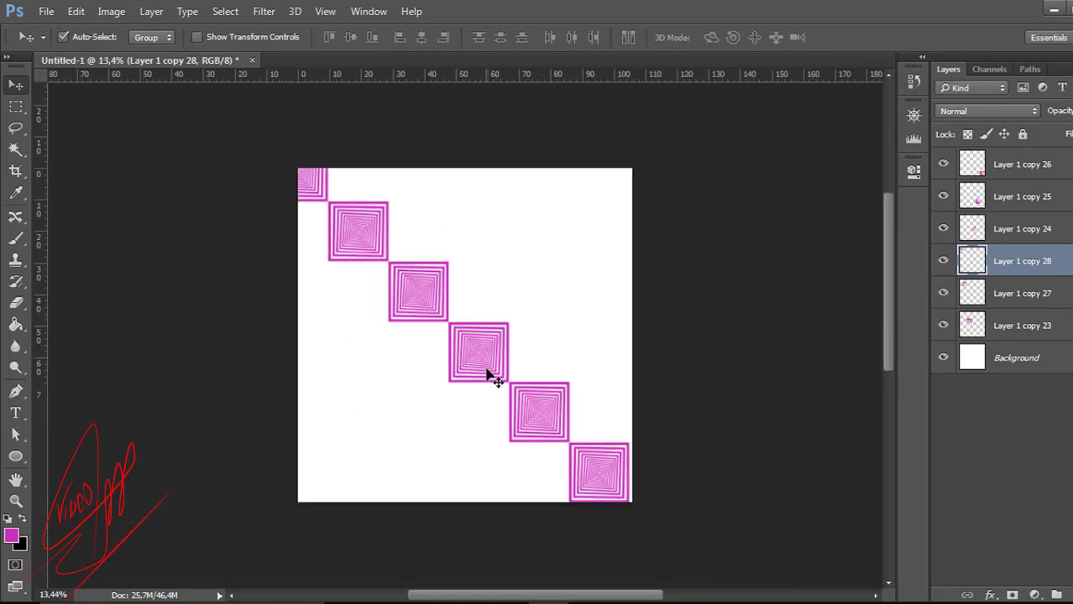
# Merge all six spiral square layers above the background into a single diagonal row layer.
pyautogui.click(1031, 168)
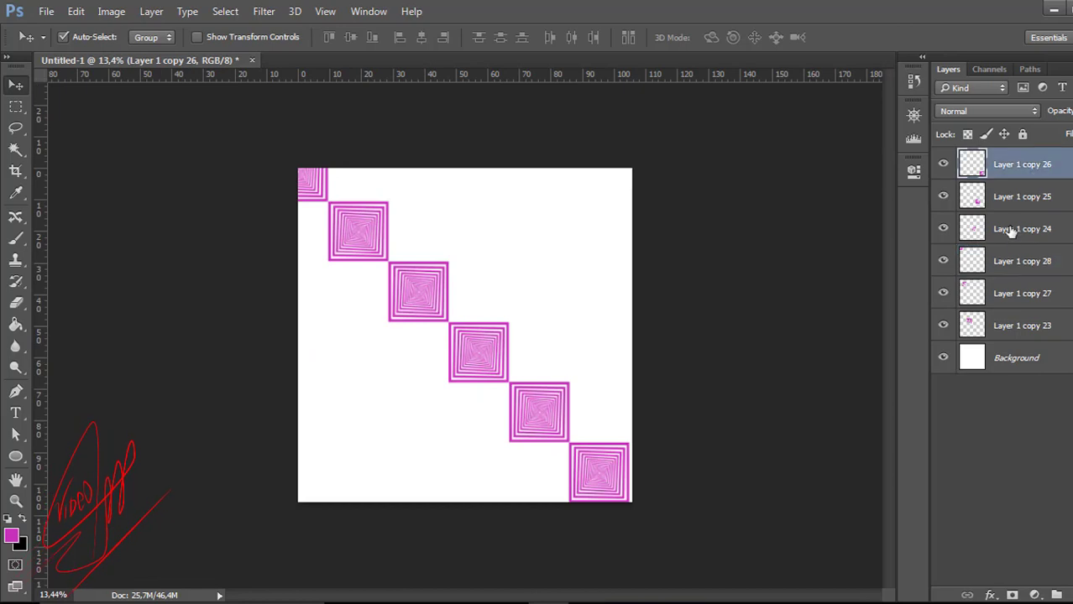
pyautogui.scroll(3, 1015, 245)
pyautogui.scroll(-1, 1019, 281)
pyautogui.keyDown('shift'); pyautogui.click(1023, 327); pyautogui.keyUp('shift')
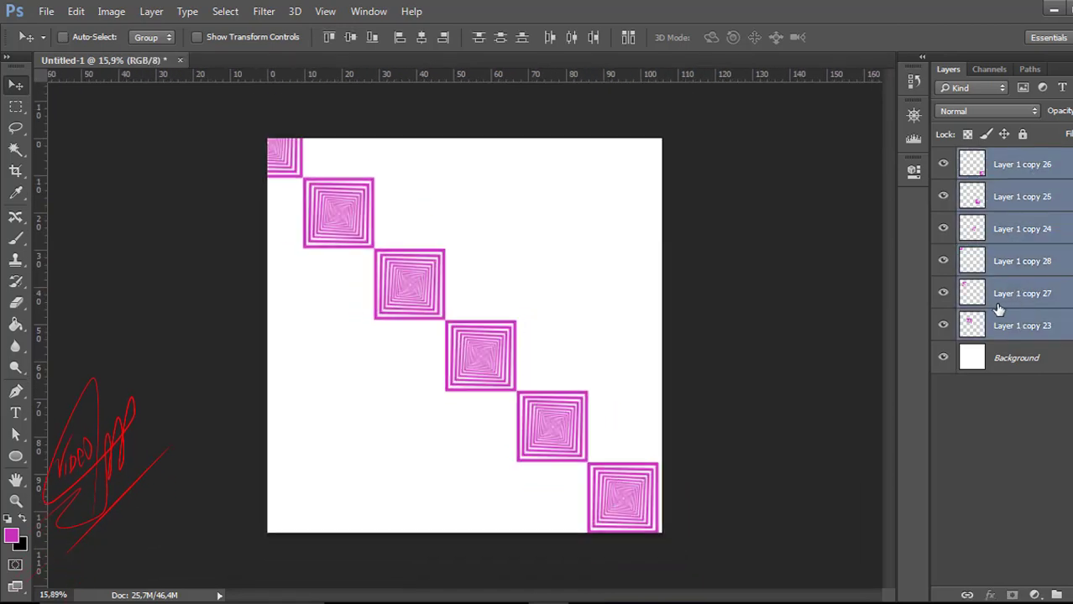
pyautogui.hotkey('ctrl', 'e')
# Duplicate the merged diagonal row and move the copy down-left so its squares roughly meet the original row's corners.
pyautogui.hotkey('ctrl', 'j')
pyautogui.hotkey('ctrl', 't')
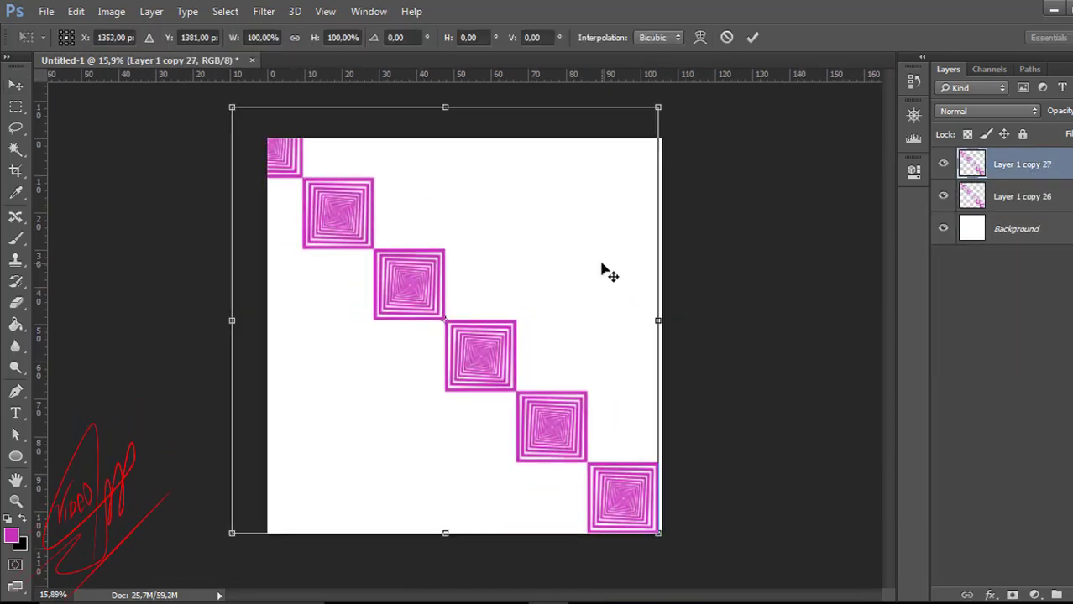
pyautogui.moveTo(469, 379); pyautogui.dragTo(394, 480)
pyautogui.scroll(2, 394, 480)
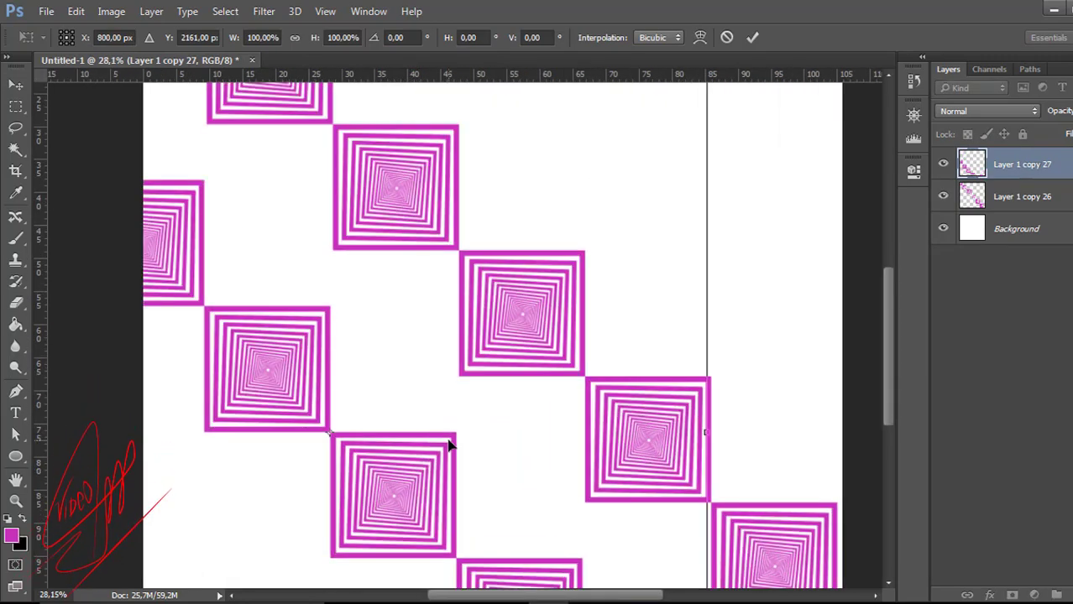
pyautogui.moveTo(454, 442); pyautogui.dragTo(446, 380)
pyautogui.scroll(5, 461, 378)
pyautogui.scroll(3, 450, 389)
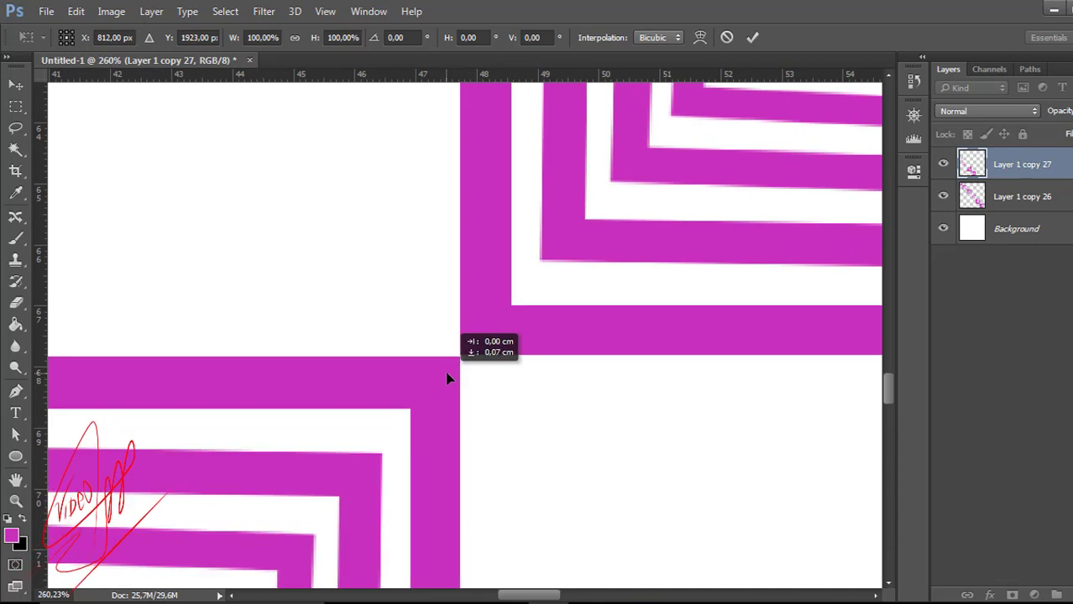
# Fine-tune the copied row to X 812 px, Y 1922 px so its corners meet the original row's exactly.
pyautogui.press('Up')
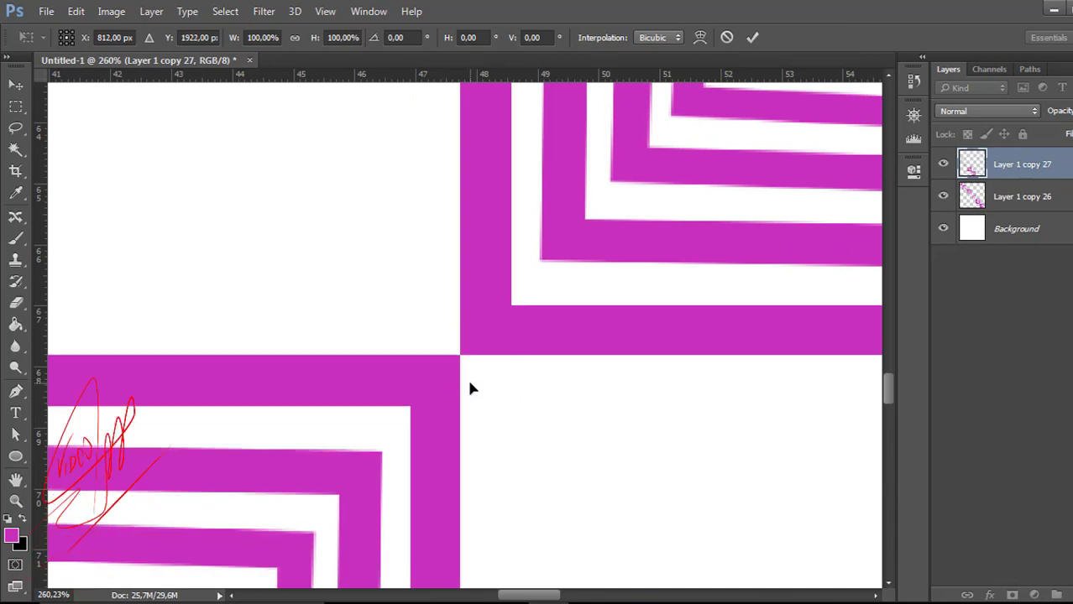
pyautogui.press('Up')
pyautogui.press('Right')
pyautogui.press('Down')
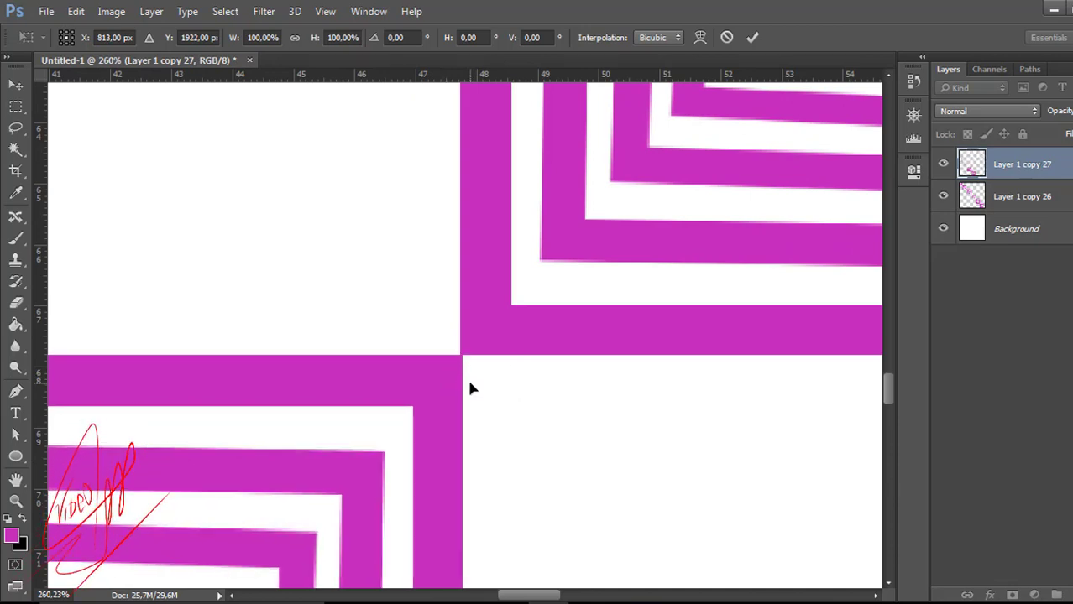
pyautogui.press('Left')
pyautogui.press('Return')
pyautogui.scroll(-8, 470, 388)
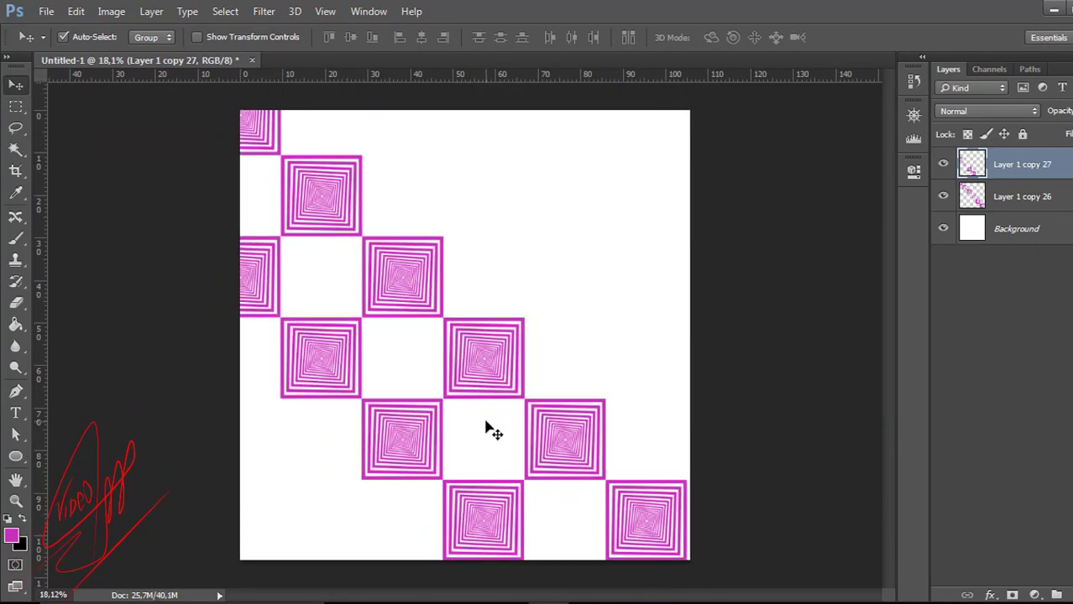
# Duplicate the second diagonal row and move the copy down-left toward the canvas's lower-left corner.
pyautogui.hotkey('ctrl', 'j')
pyautogui.hotkey('ctrl', 't')
pyautogui.scroll(1, 482, 423)
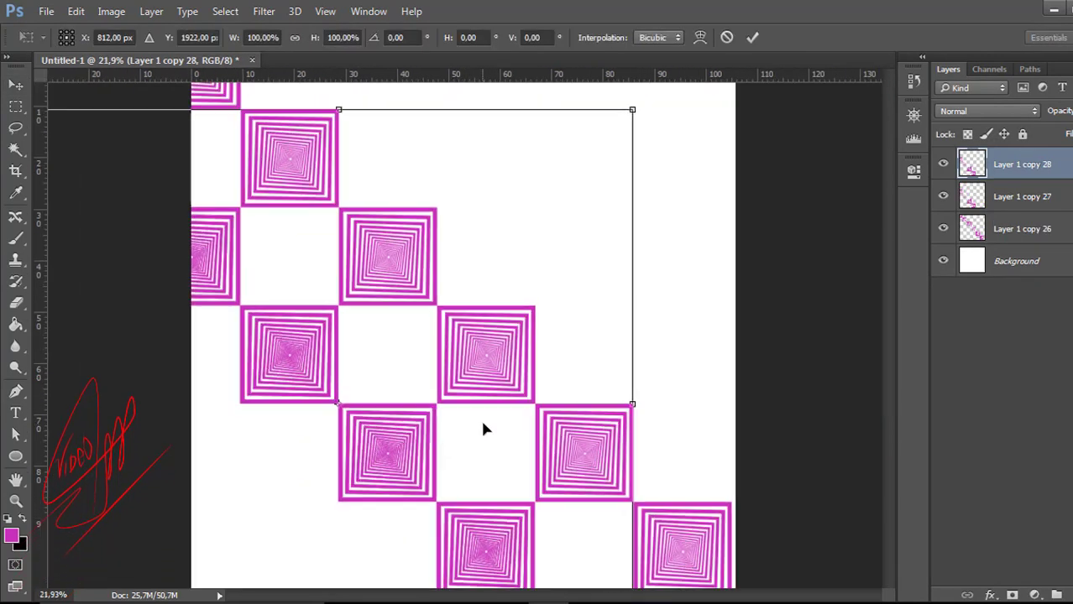
pyautogui.scroll(4, 482, 429)
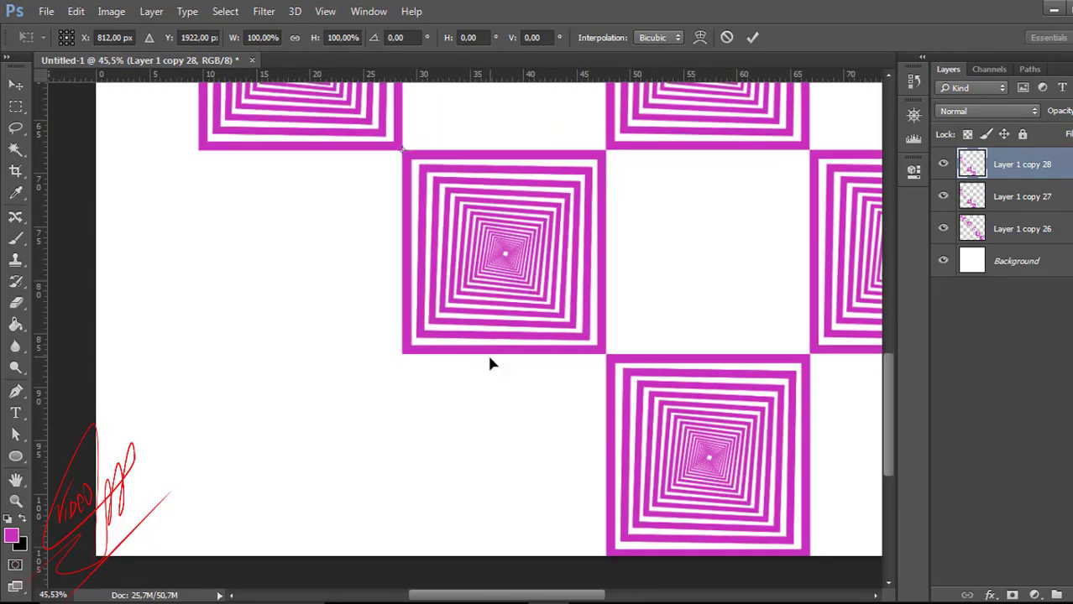
pyautogui.moveTo(492, 357); pyautogui.dragTo(382, 475)
pyautogui.scroll(1, 493, 404)
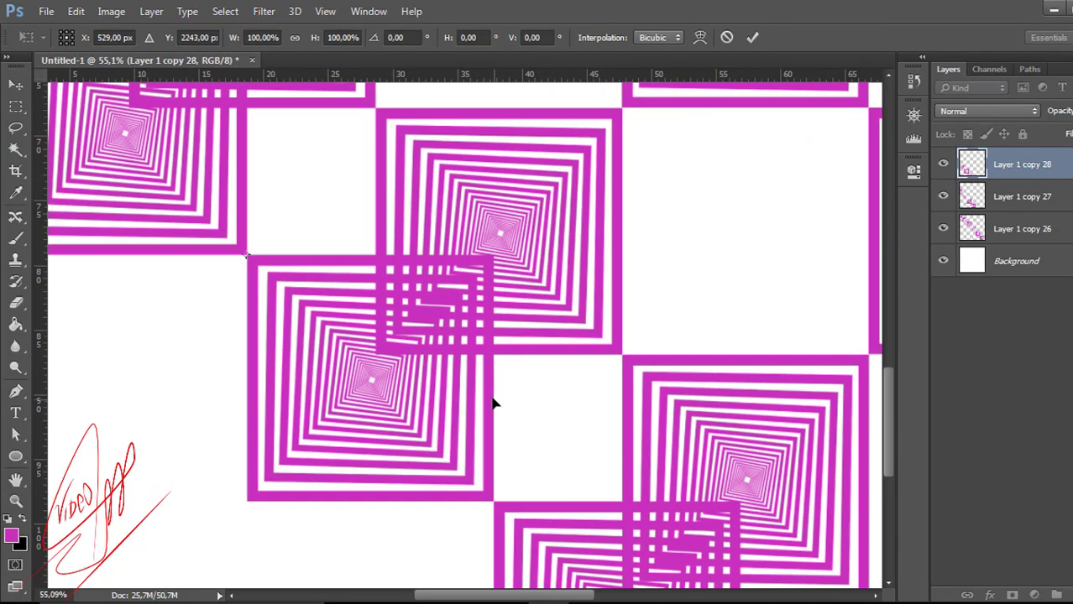
pyautogui.moveTo(489, 401); pyautogui.dragTo(372, 493)
# Align the third row corner to corner with the second one, at X 271 px, Y 2463 px.
pyautogui.scroll(1, 379, 448)
pyautogui.scroll(1, 380, 448)
pyautogui.moveTo(383, 398); pyautogui.dragTo(383, 391)
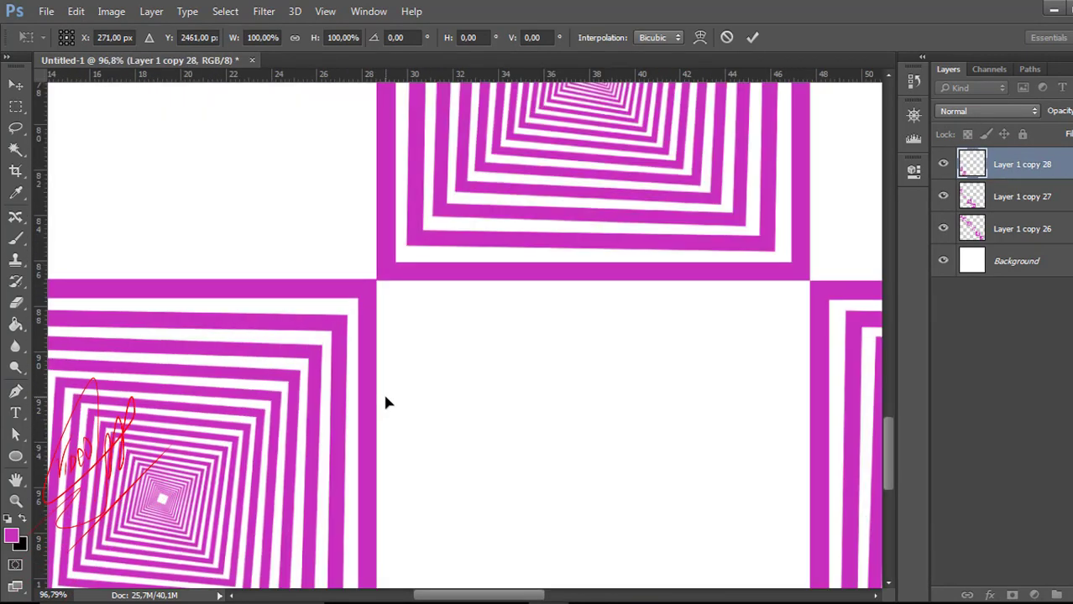
pyautogui.scroll(-5, 385, 400)
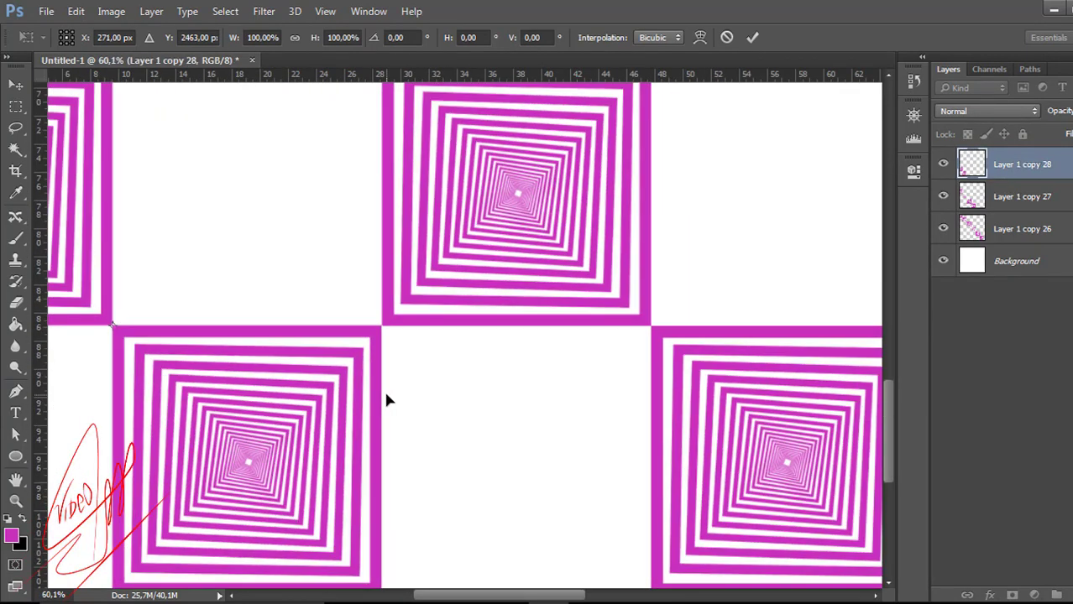
pyautogui.press('Return')
pyautogui.scroll(-5, 385, 399)
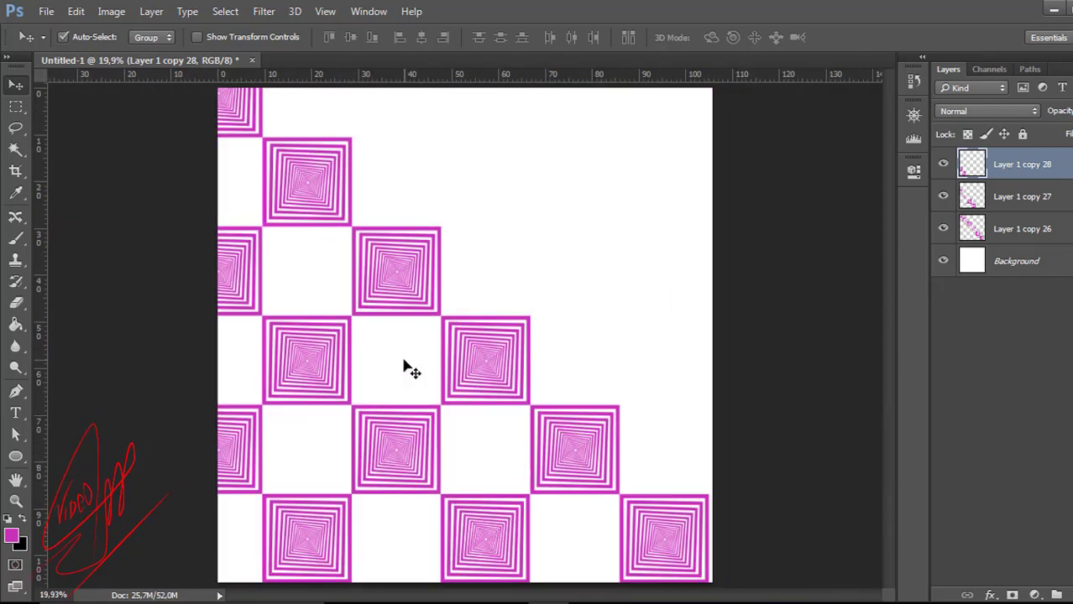
# Duplicate the original main diagonal row and move the copy up-right into the empty upper half of the canvas.
pyautogui.scroll(-2, 409, 369)
pyautogui.click(431, 257)
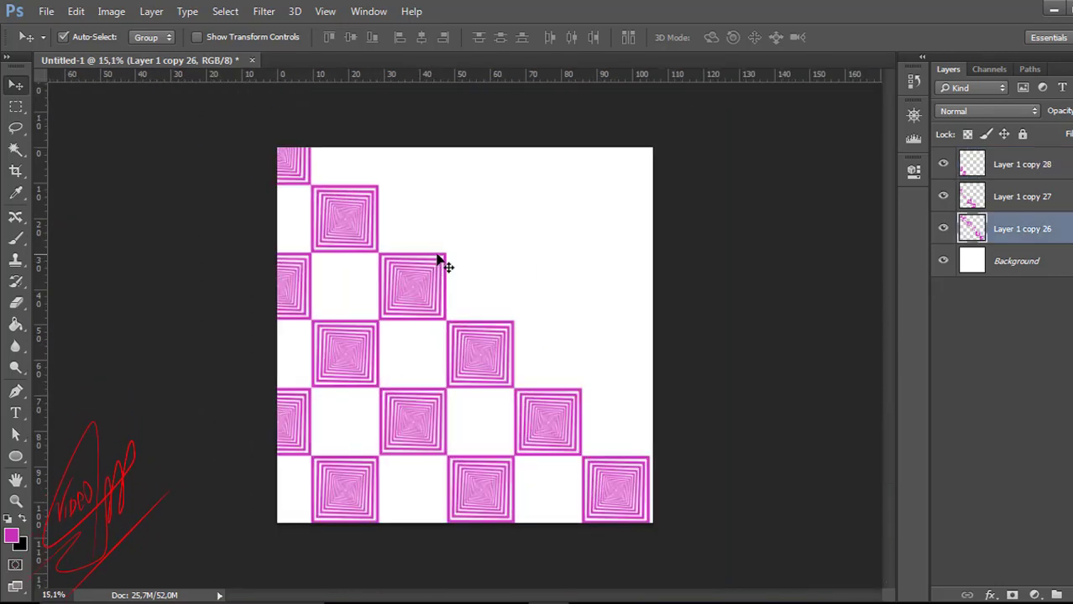
pyautogui.hotkey('ctrl', 'j')
pyautogui.hotkey('ctrl', 't')
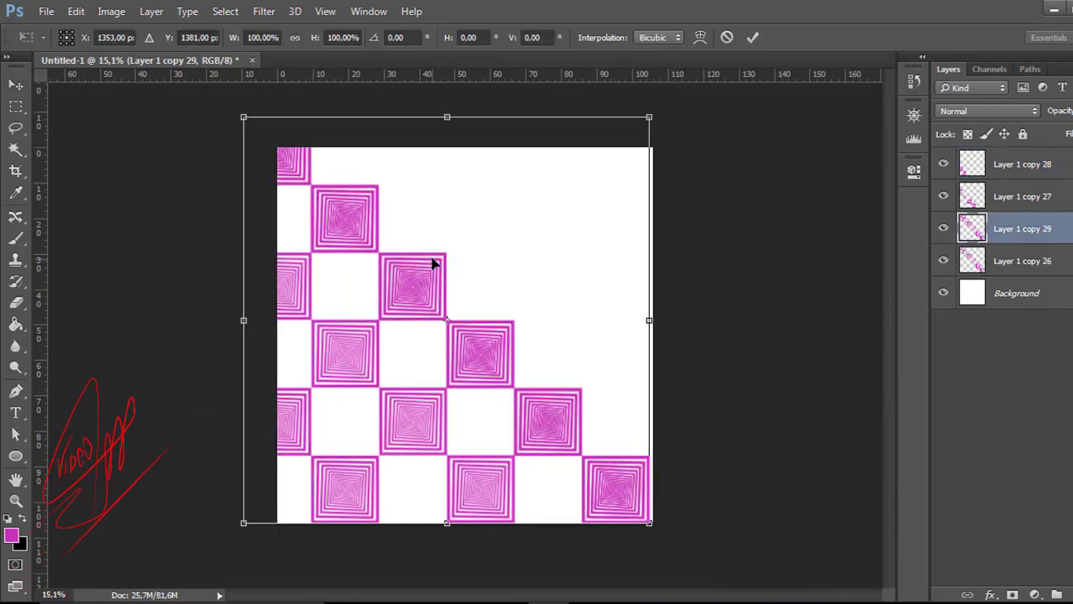
pyautogui.scroll(5, 489, 267)
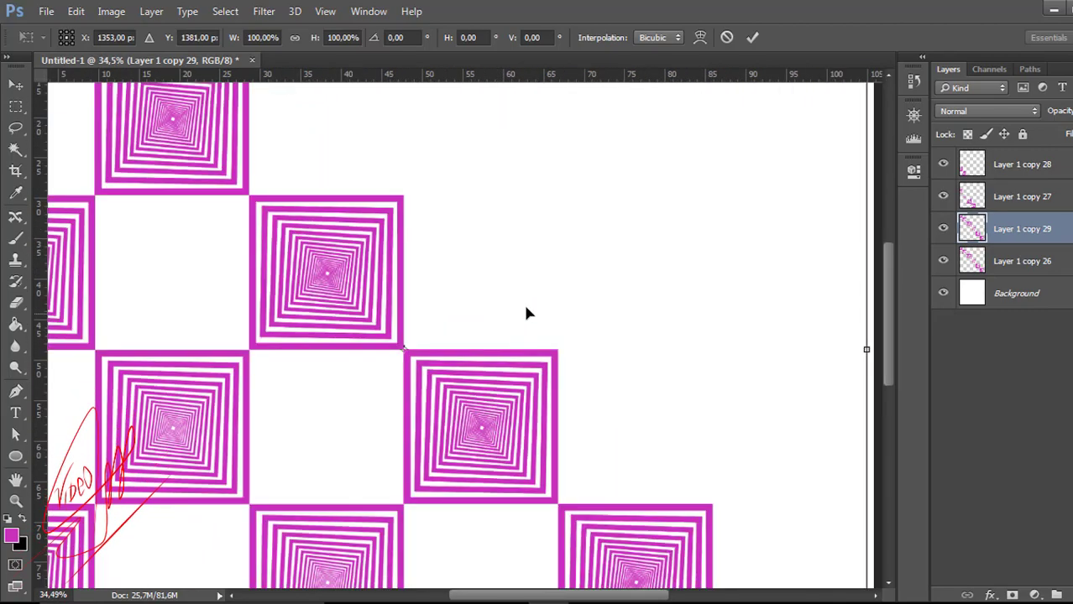
pyautogui.moveTo(524, 304); pyautogui.dragTo(723, 137)
pyautogui.scroll(-4, 655, 225)
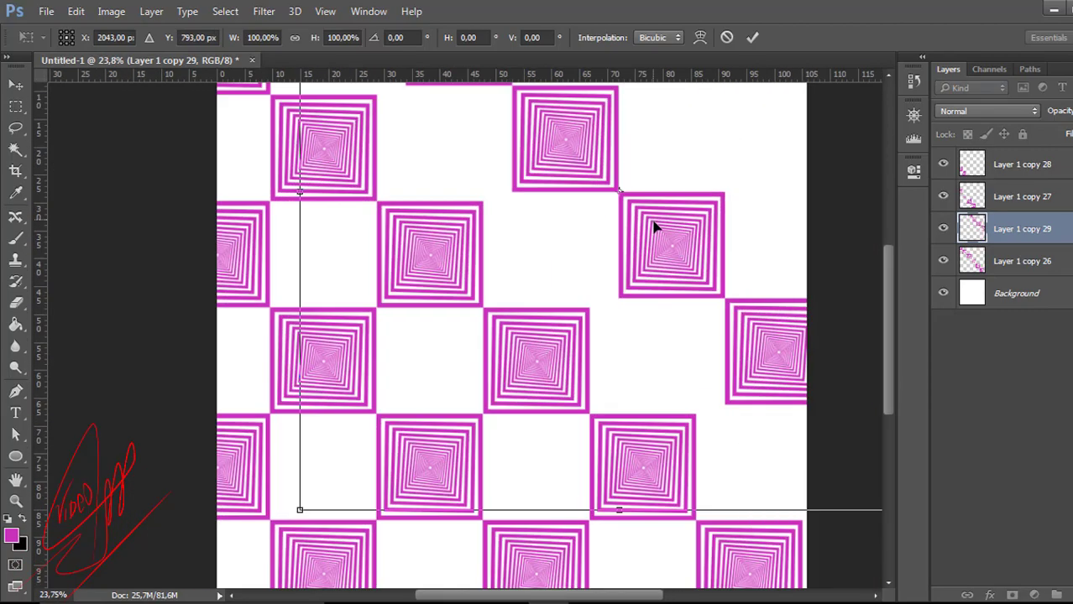
# Align the upper row copy corner to corner with the main diagonal row, at X 1894 px, Y 840 px.
pyautogui.scroll(5, 683, 256)
pyautogui.scroll(4, 590, 319)
pyautogui.moveTo(582, 320); pyautogui.dragTo(504, 353)
pyautogui.scroll(2, 503, 352)
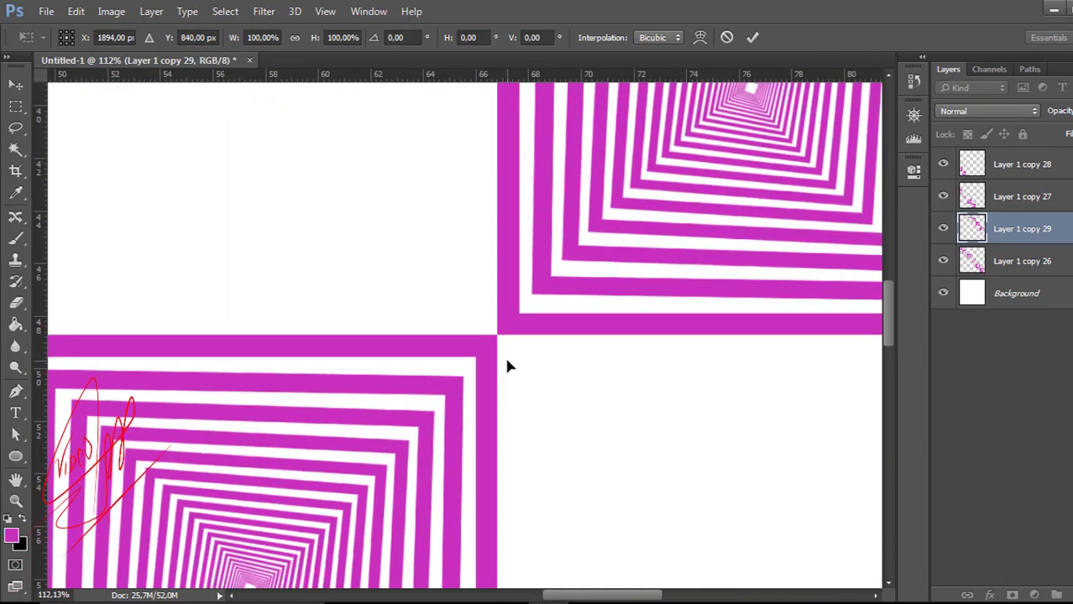
pyautogui.scroll(-3, 508, 365)
pyautogui.press('Return')
pyautogui.scroll(-3, 508, 333)
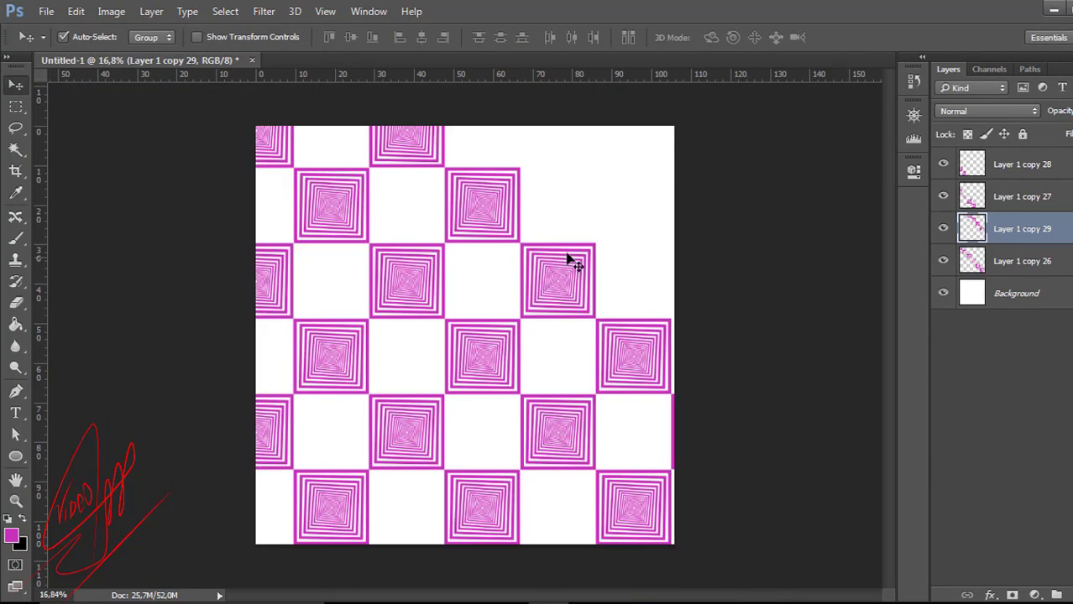
# Duplicate the upper diagonal row and place the copy corner to corner in the canvas's upper-right area, at X 2435 px, Y 299 px.
pyautogui.hotkey('ctrl', 'j')
pyautogui.hotkey('ctrl', 't')
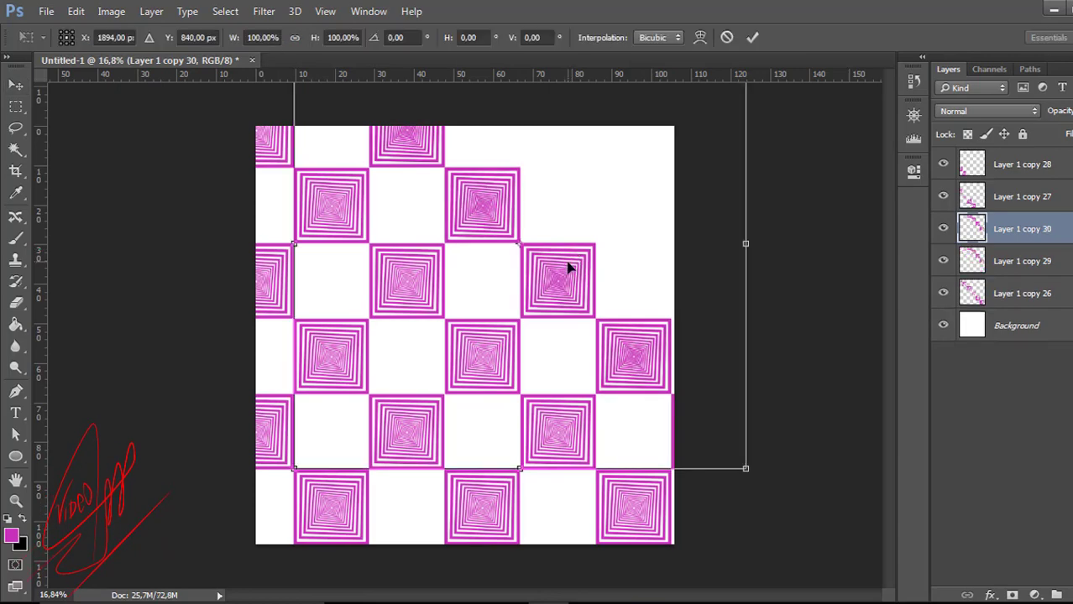
pyautogui.scroll(1, 569, 269)
pyautogui.moveTo(565, 287); pyautogui.dragTo(585, 330)
pyautogui.scroll(1, 566, 327)
pyautogui.scroll(1, 566, 328)
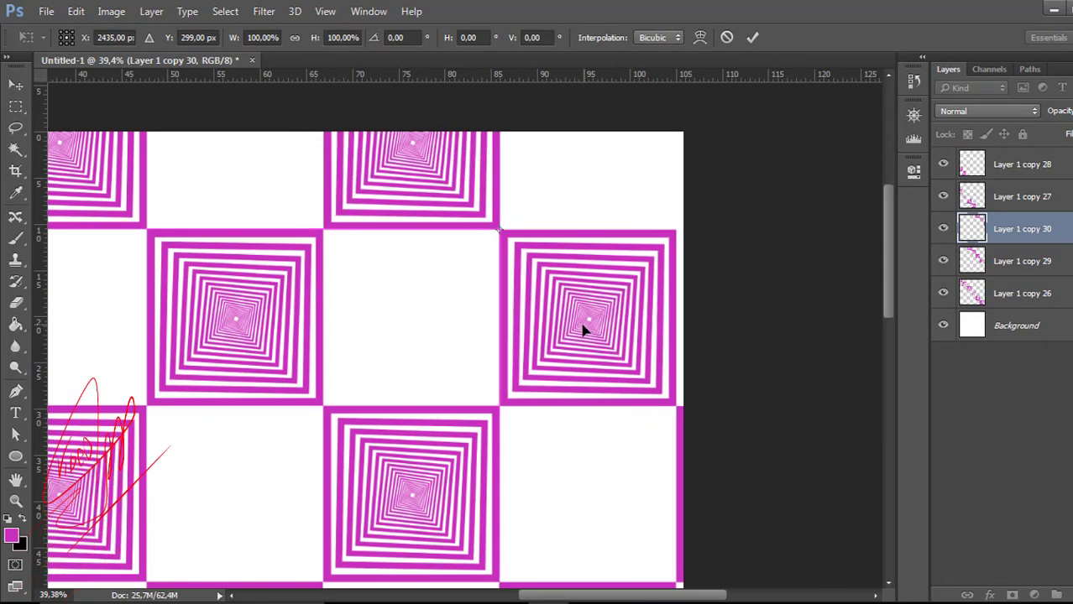
pyautogui.scroll(4, 508, 406)
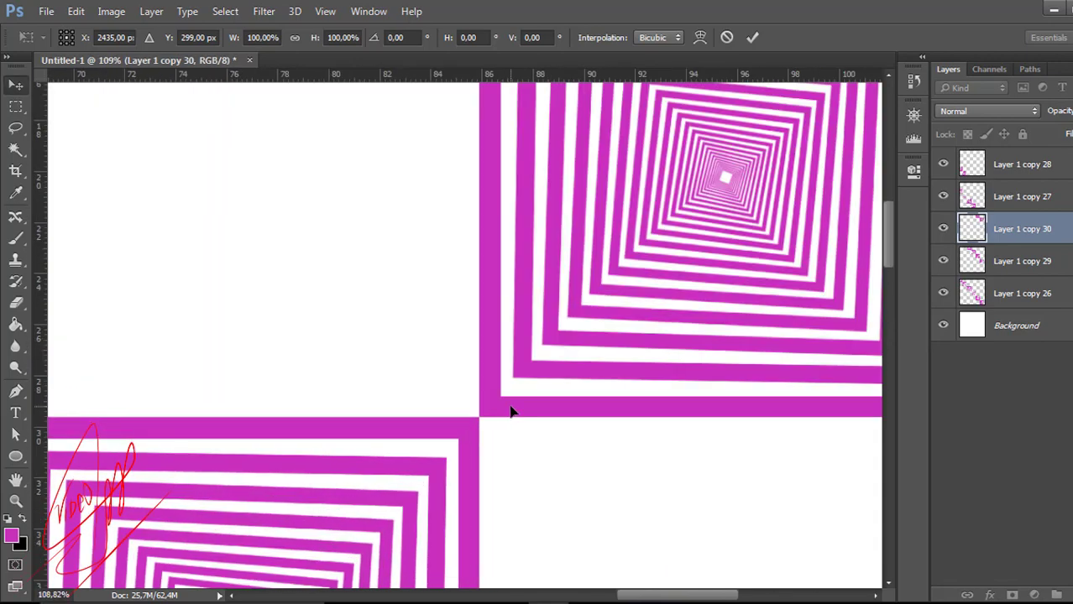
pyautogui.press('Return')
pyautogui.hotkey('ctrl', '0')
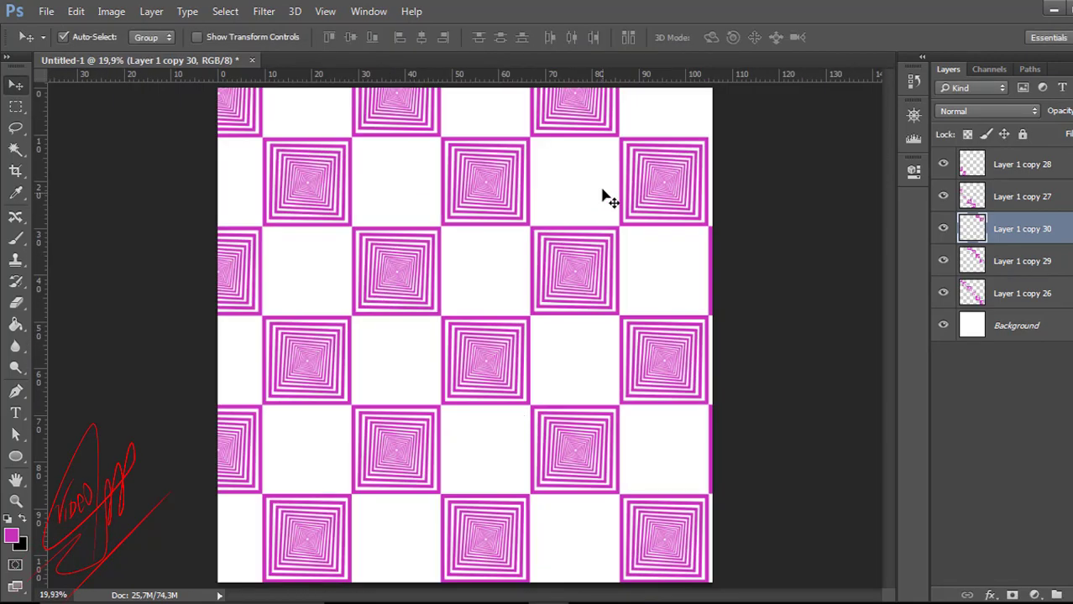
# Merge the five layers holding the magenta diagonal rows into a single pattern layer above the background.
pyautogui.scroll(-3, 604, 220)
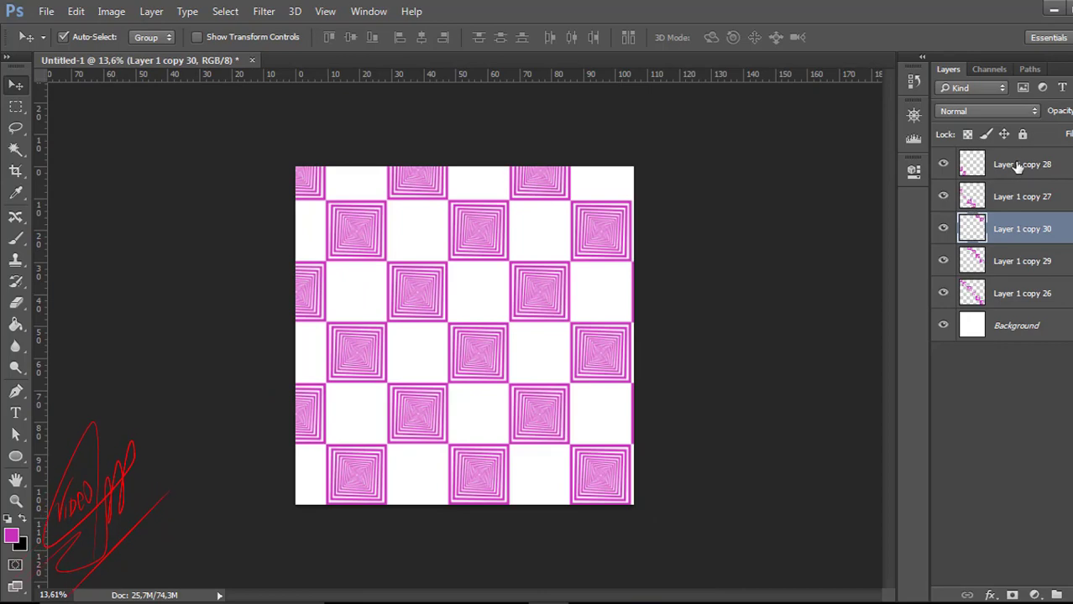
pyautogui.click(1018, 166)
pyautogui.hotkey('ctrl', '+')
pyautogui.keyDown('shift'); pyautogui.click(1007, 288); pyautogui.keyUp('shift')
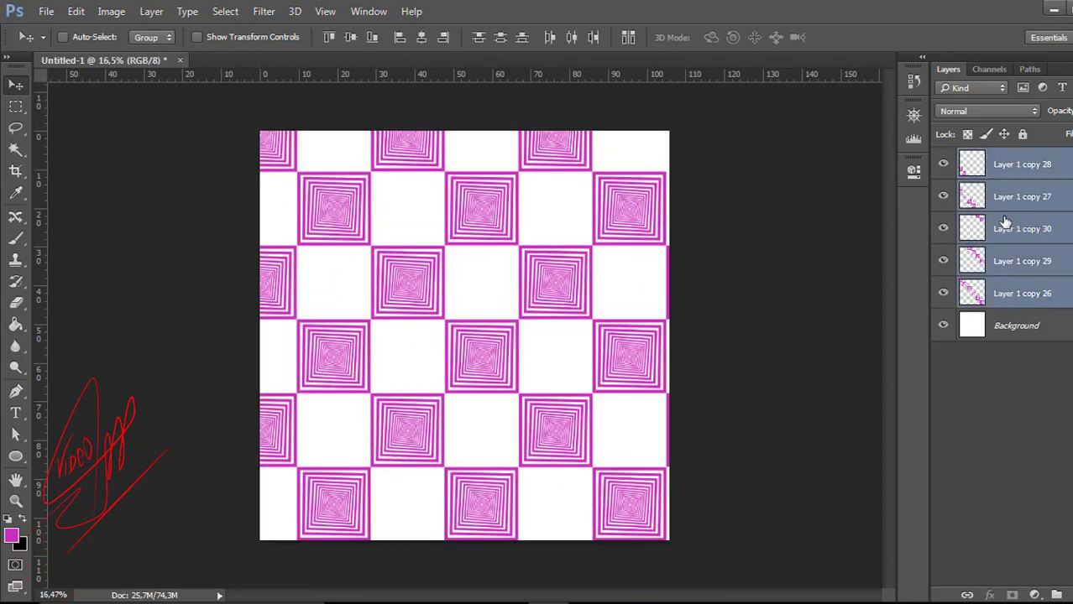
pyautogui.hotkey('ctrl', 'e')
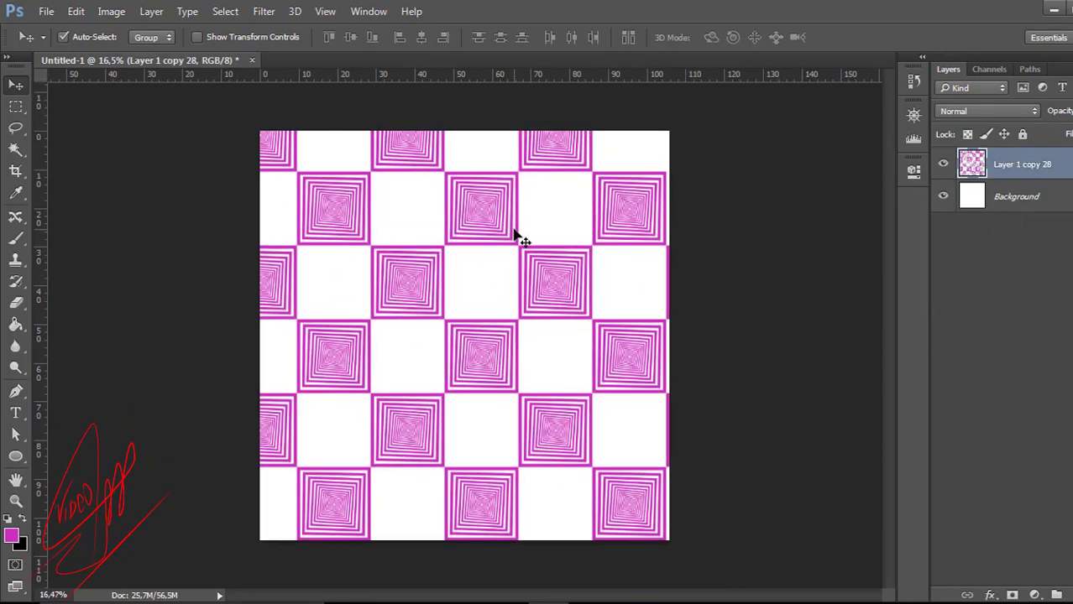
# Duplicate the merged magenta pattern layer and hide the original underneath.
pyautogui.hotkey('ctrl', 'j')
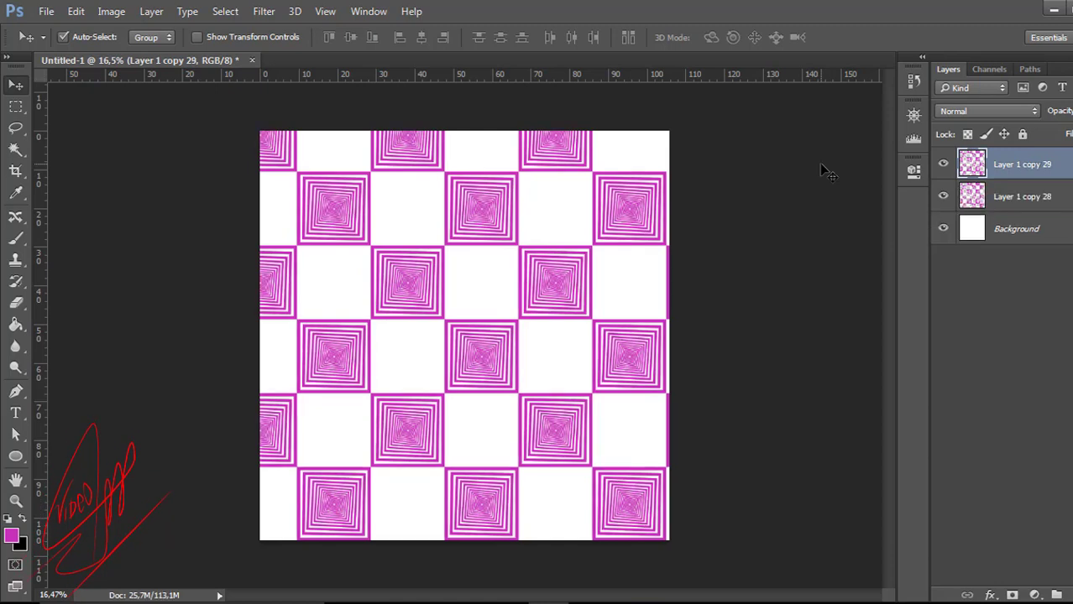
pyautogui.click(943, 196)
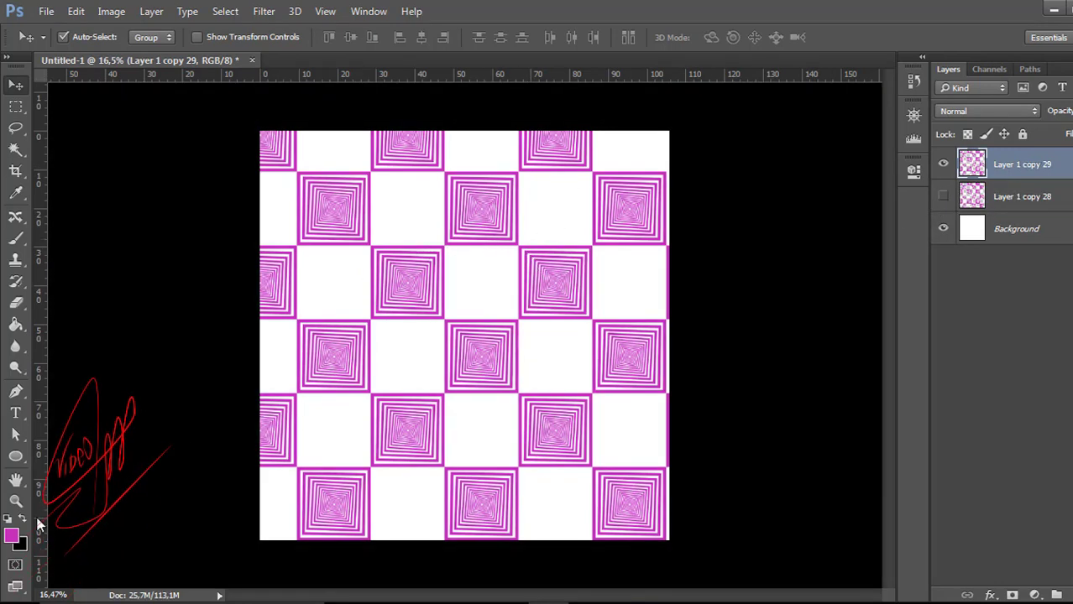
# Set the foreground colour to the saturated blue-violet 3f1cf0.
pyautogui.click(12, 537)
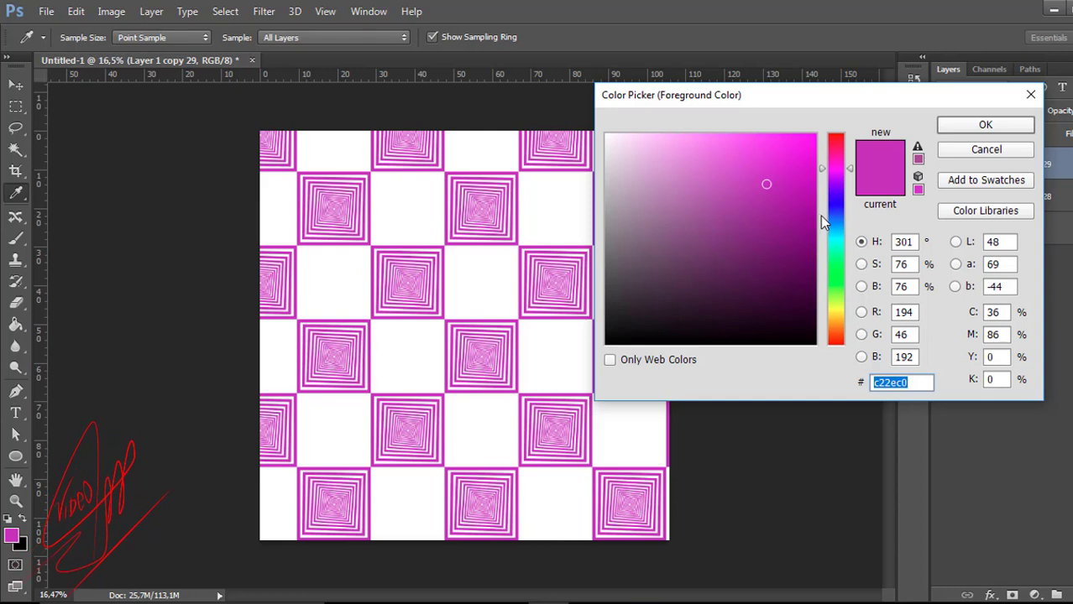
pyautogui.click(837, 199)
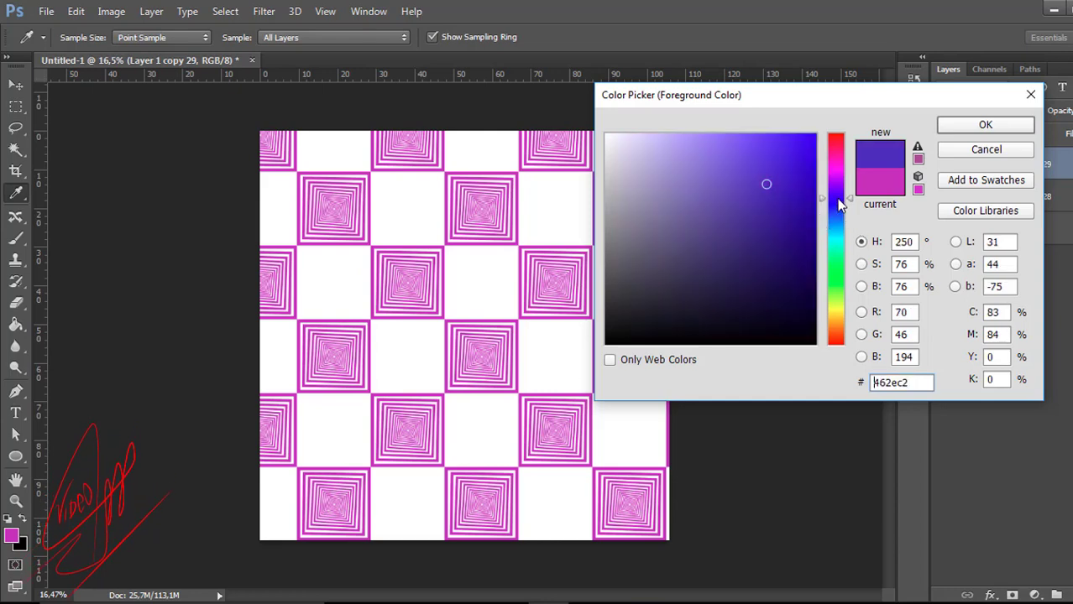
pyautogui.click(766, 142)
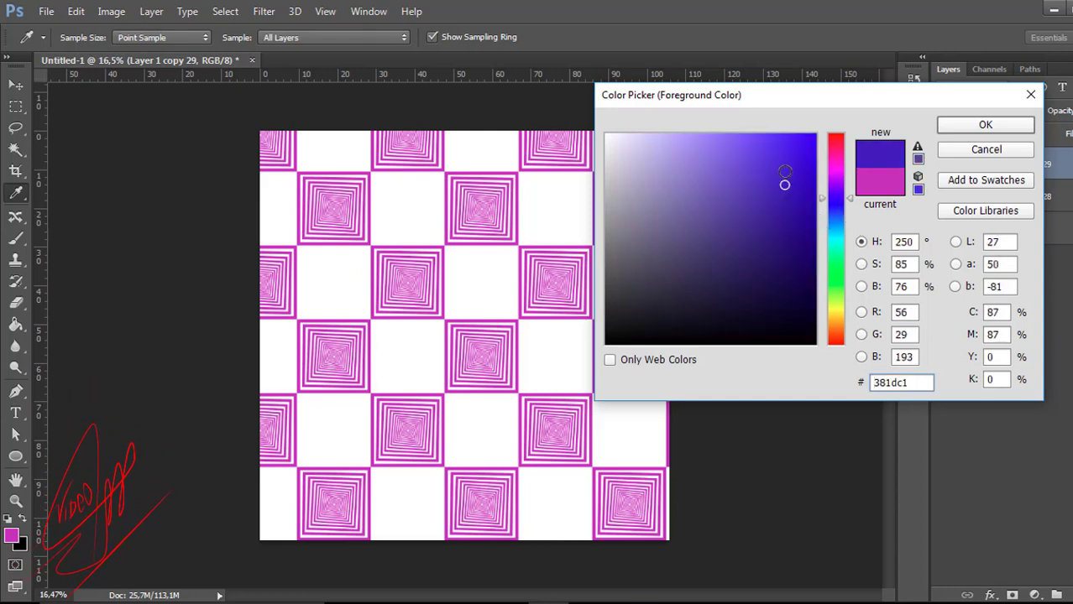
pyautogui.click(781, 176)
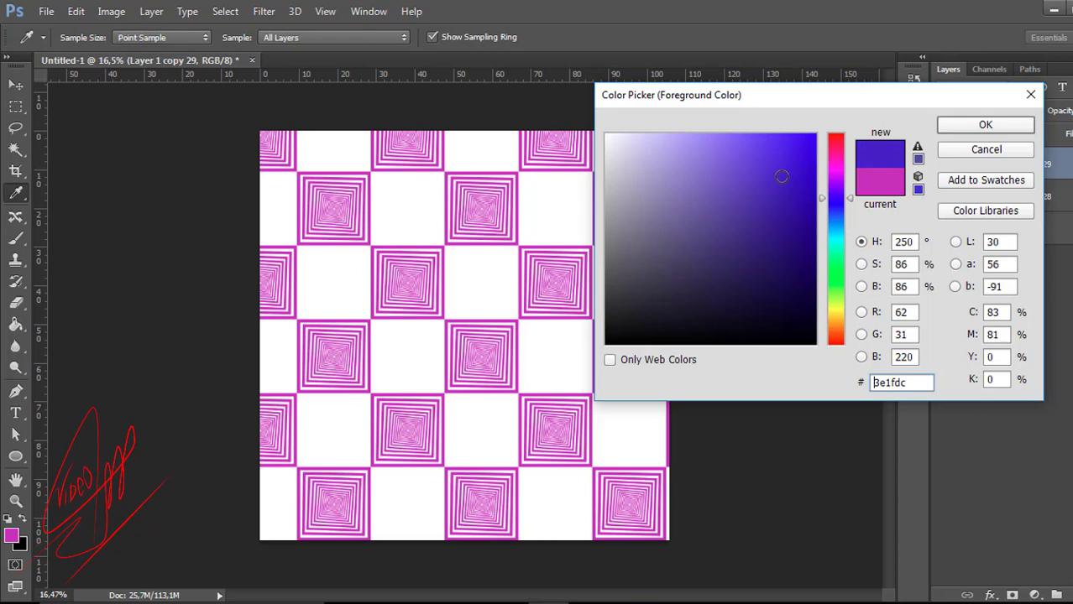
pyautogui.click(791, 146)
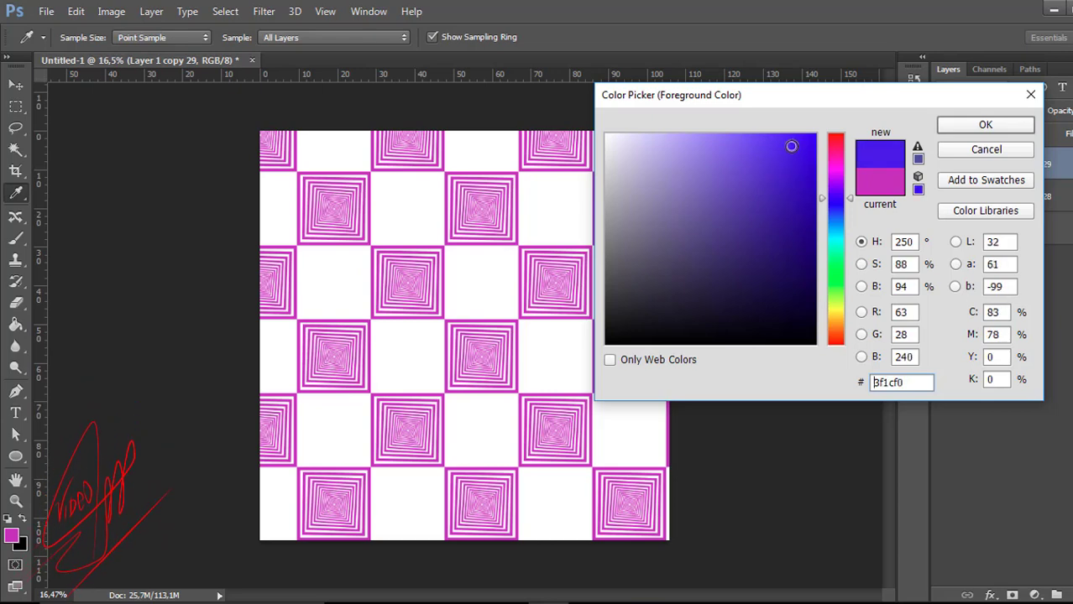
pyautogui.press('Return')
pyautogui.press('v')
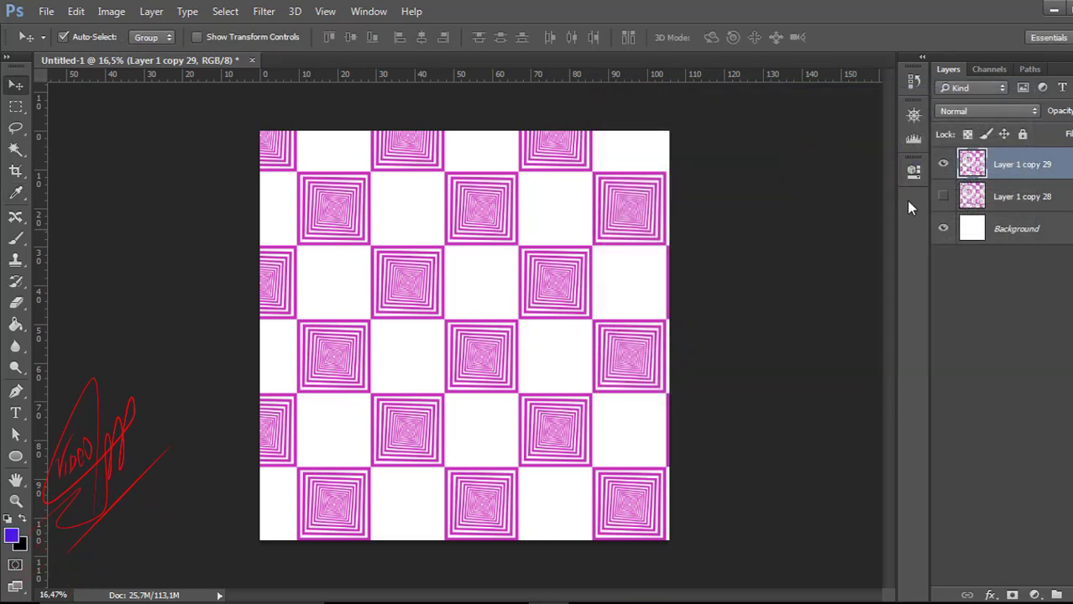
# Load the outlines of all squares on the duplicated pattern layer as a selection.
pyautogui.keyDown('ctrl'); pyautogui.click(969, 163); pyautogui.keyUp('ctrl')
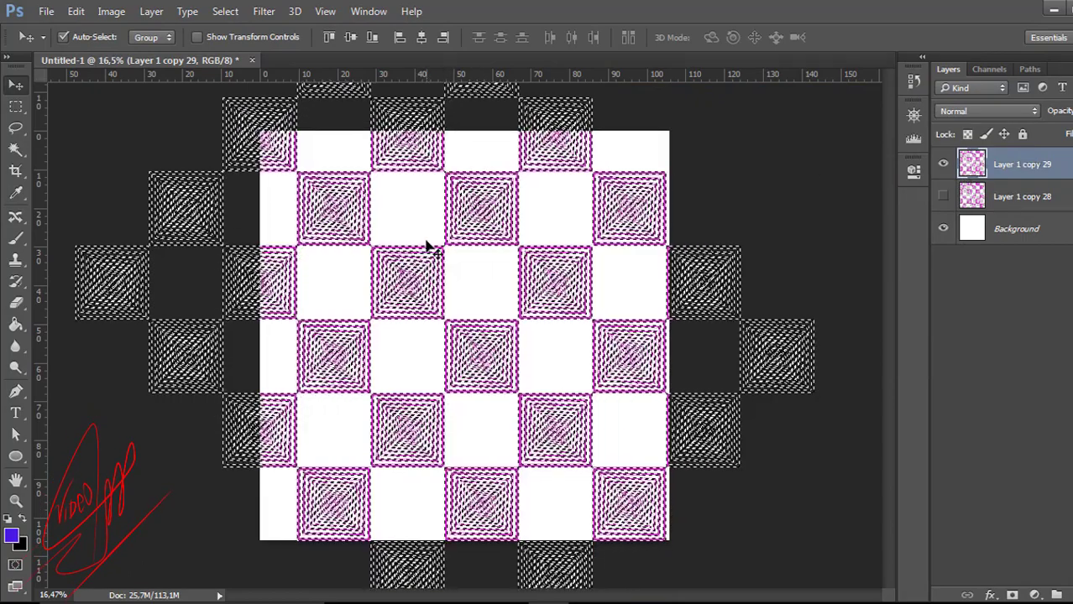
pyautogui.hotkey('ctrl', '-')
pyautogui.scroll(5, 194, 308)
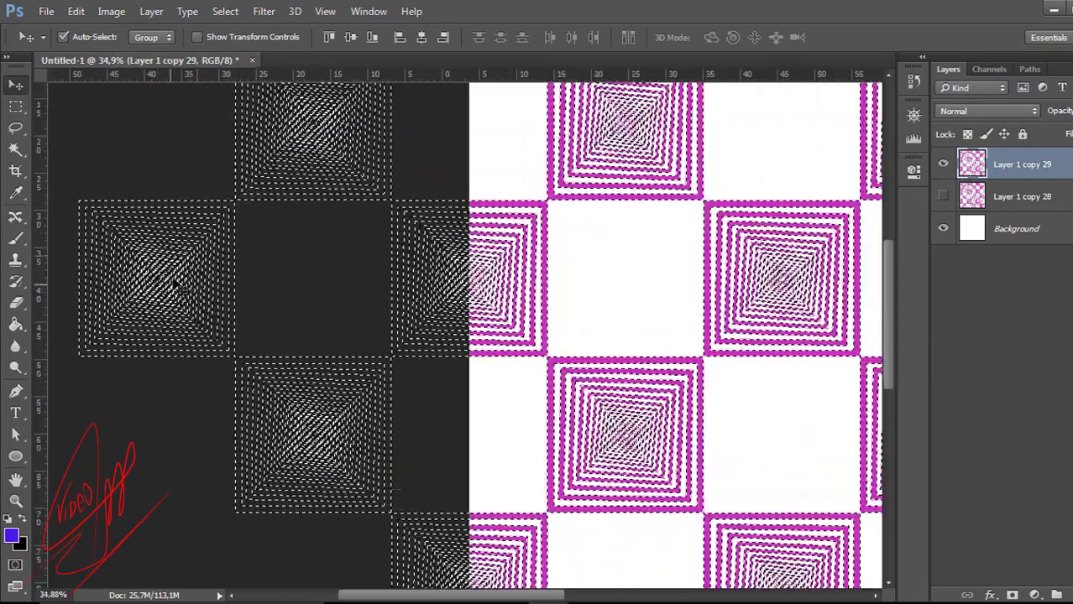
pyautogui.scroll(5, 462, 363)
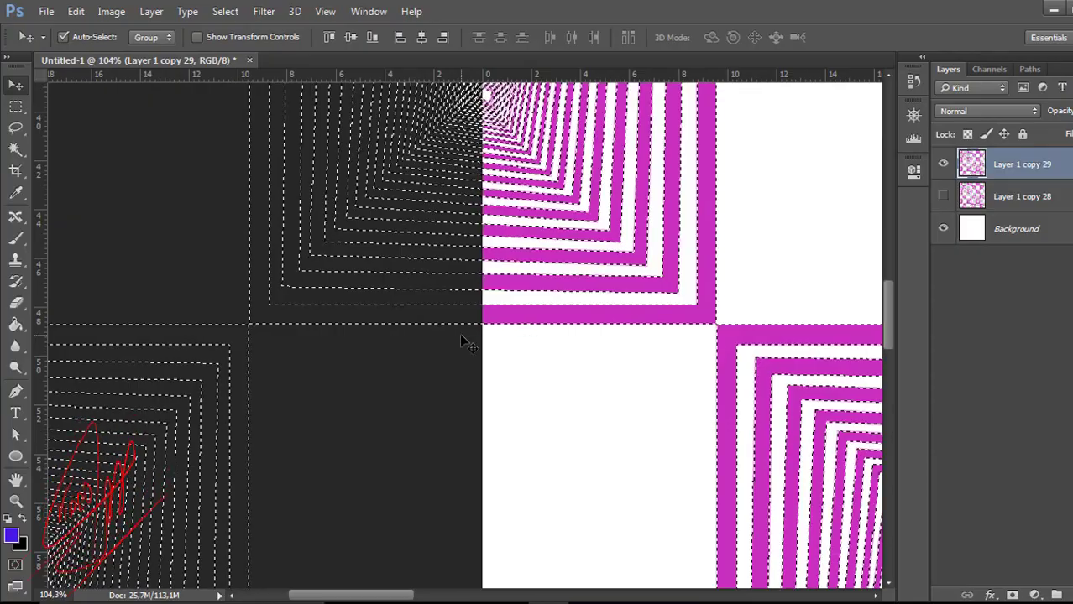
pyautogui.scroll(-6, 459, 334)
pyautogui.scroll(6, 742, 319)
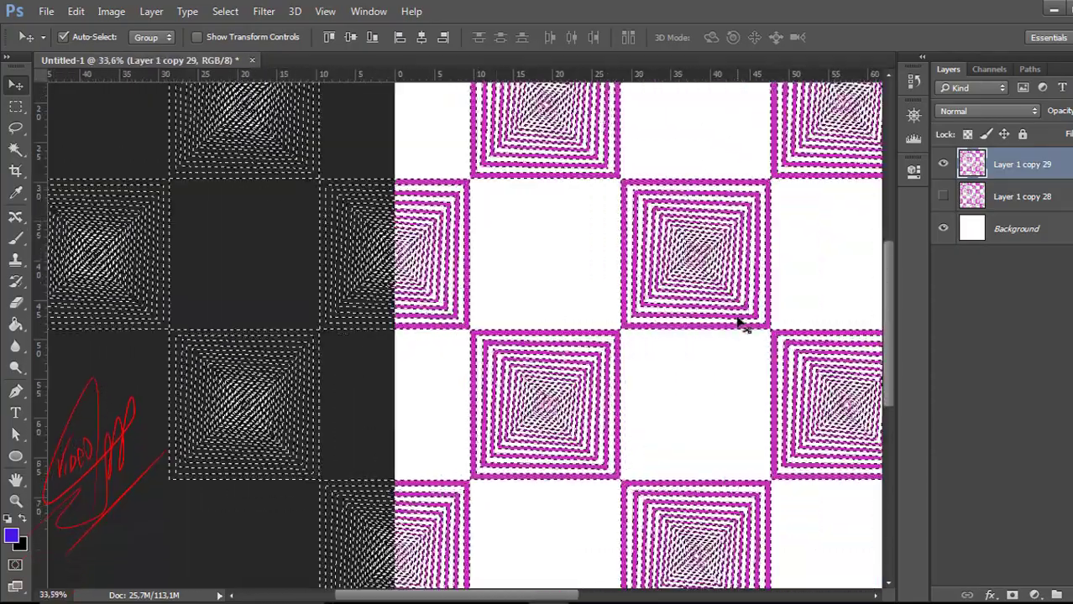
pyautogui.scroll(-8, 489, 442)
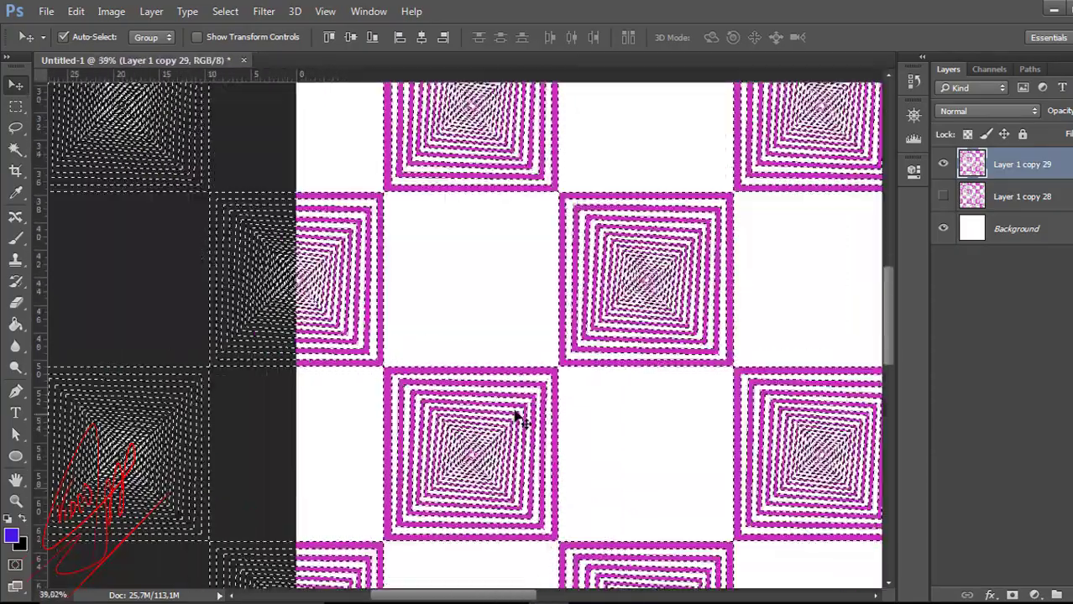
pyautogui.scroll(-1, 521, 398)
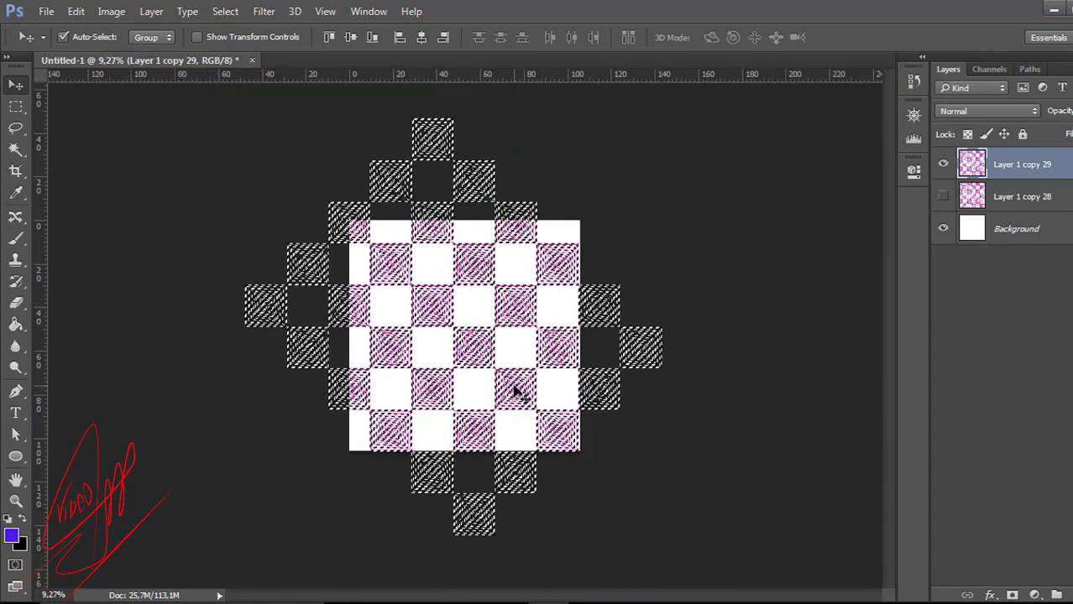
# Fill the selected spirals on the duplicate layer with the blue-violet colour and deselect.
pyautogui.press('ctrl')
pyautogui.hotkey('ctrl', 'BackSpace')
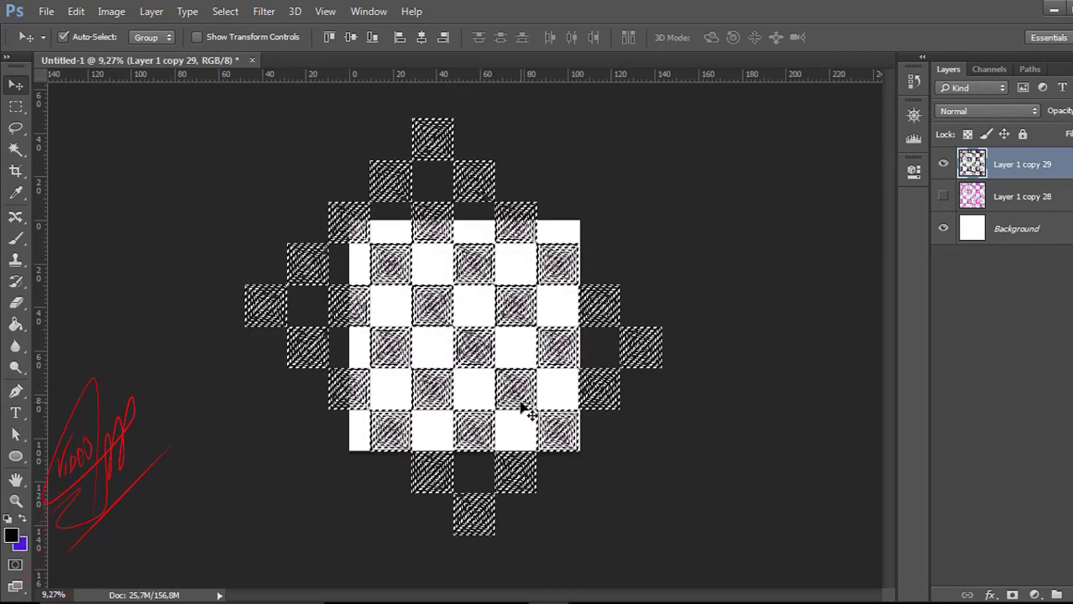
pyautogui.press('x')
pyautogui.hotkey('ctrl', 'BackSpace')
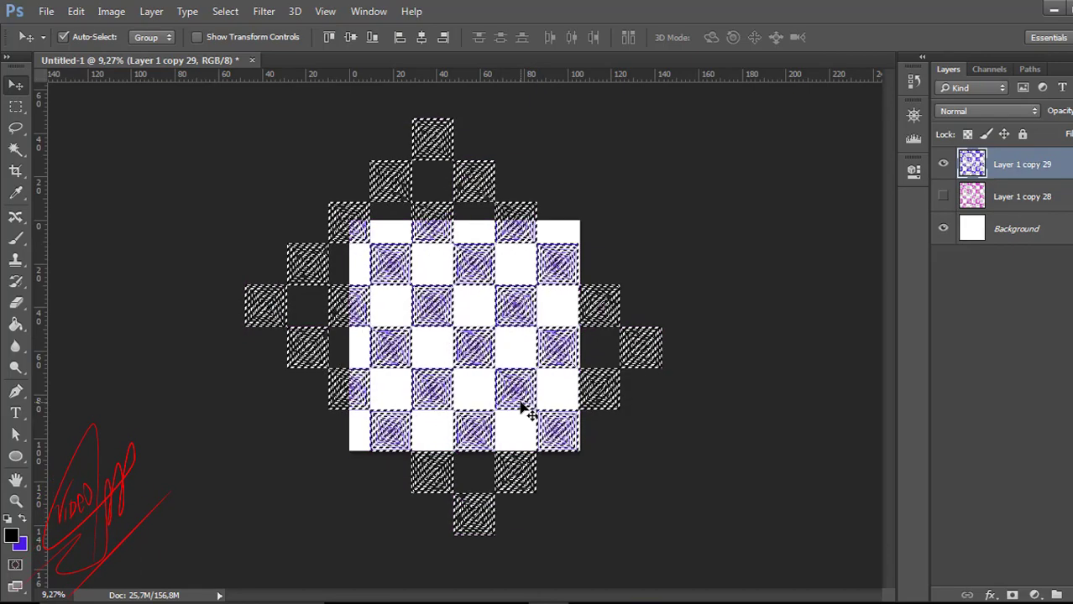
pyautogui.hotkey('ctrl', 'd')
# Make the original magenta pattern layer visible again beneath the blue-violet copy.
pyautogui.scroll(5, 544, 363)
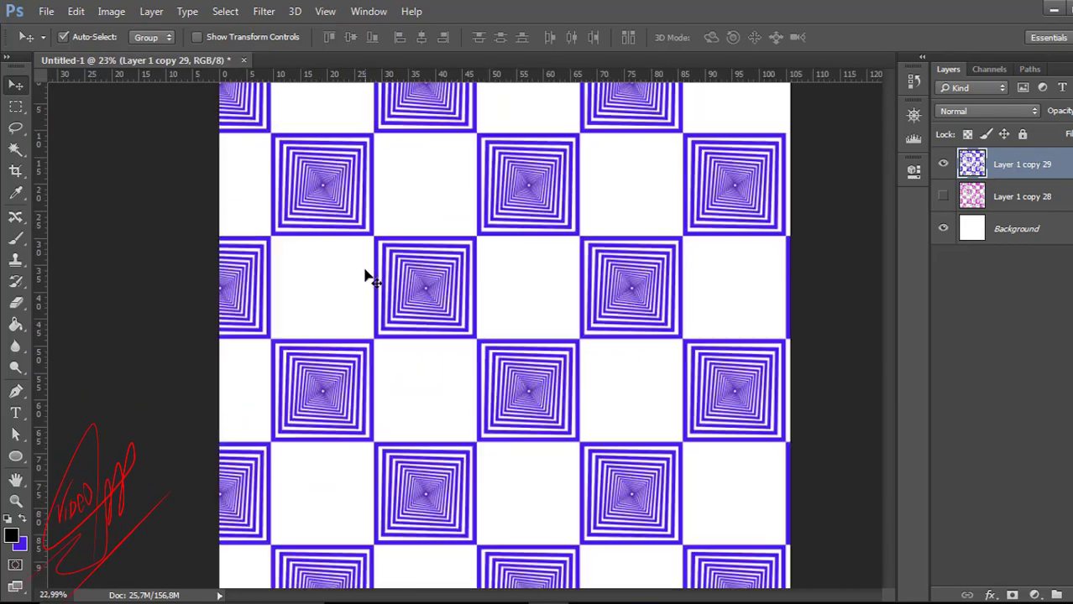
pyautogui.scroll(3, 432, 309)
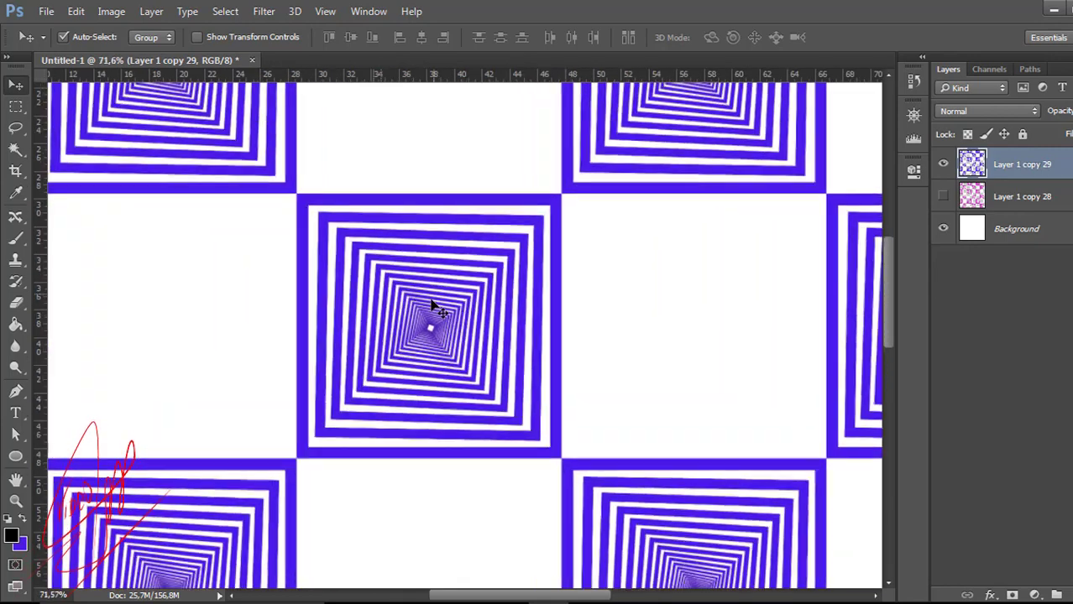
pyautogui.scroll(2, 432, 324)
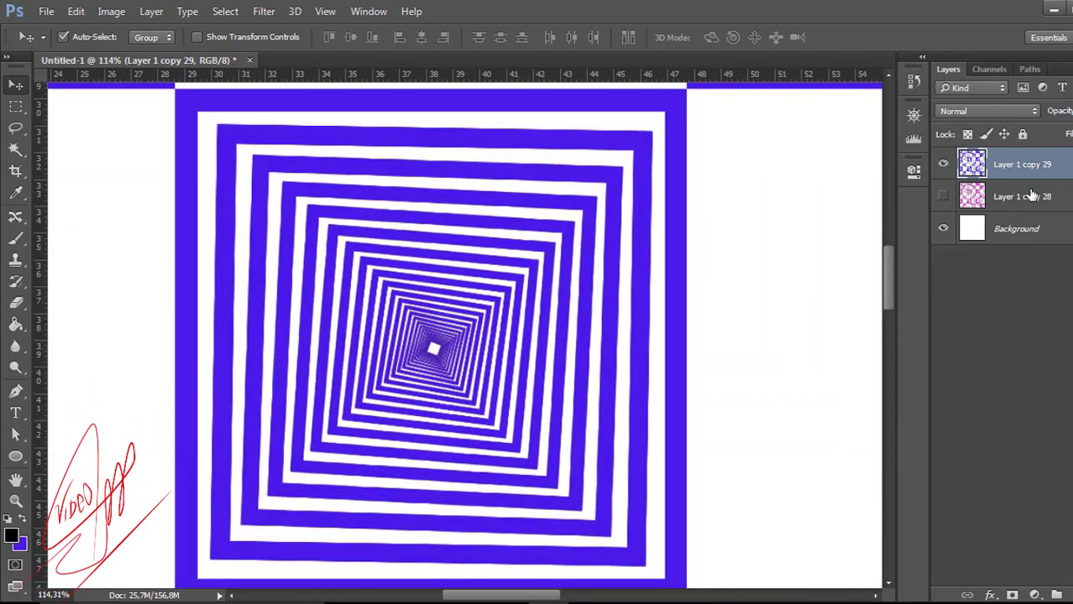
pyautogui.click(942, 196)
pyautogui.scroll(-5, 592, 329)
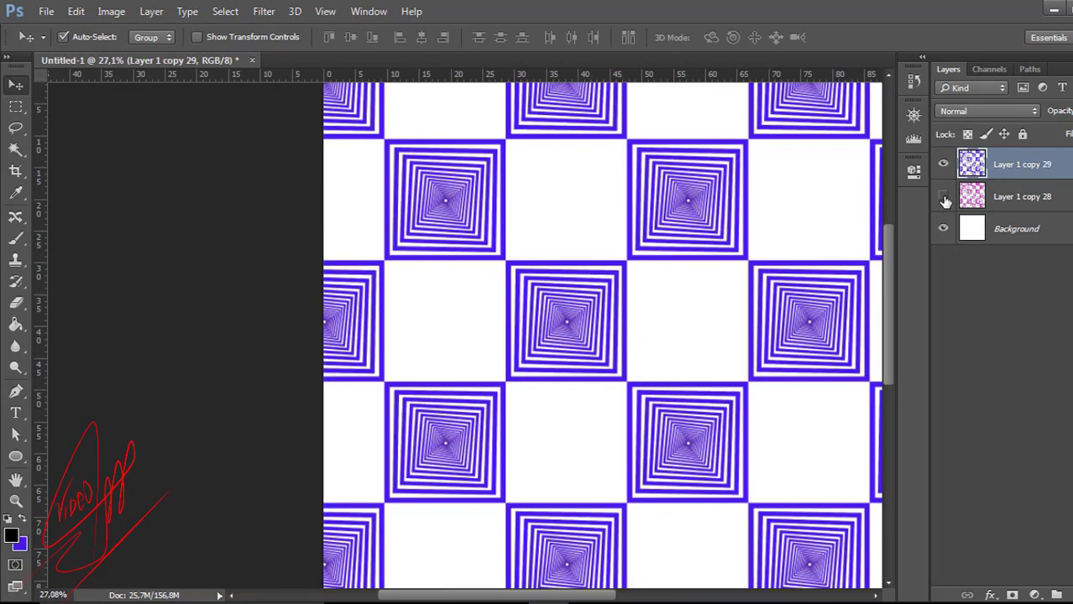
pyautogui.click(944, 198)
pyautogui.click(944, 198)
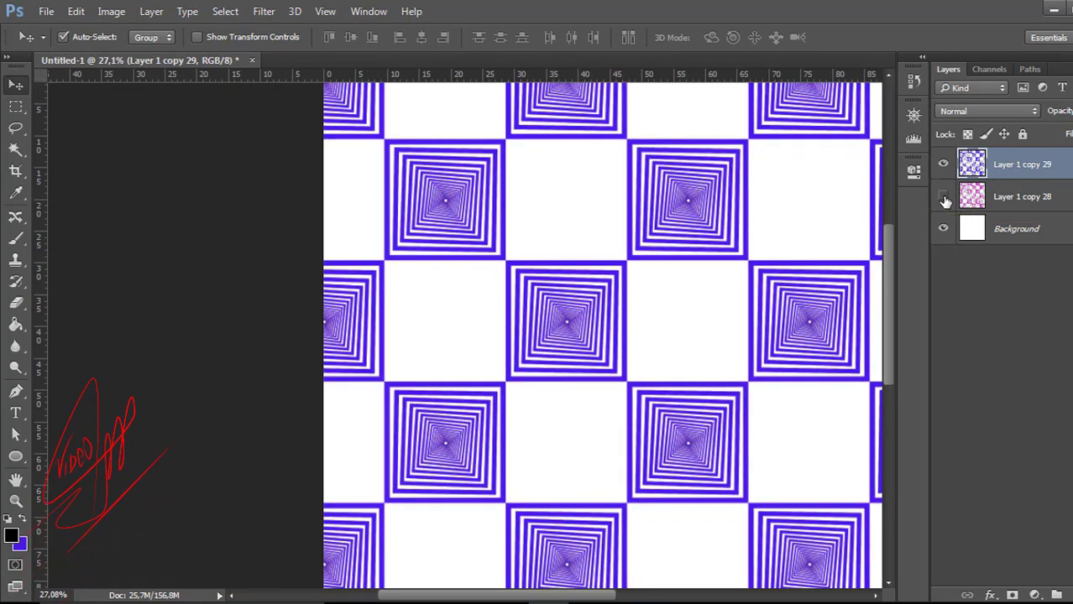
pyautogui.scroll(-2, 723, 303)
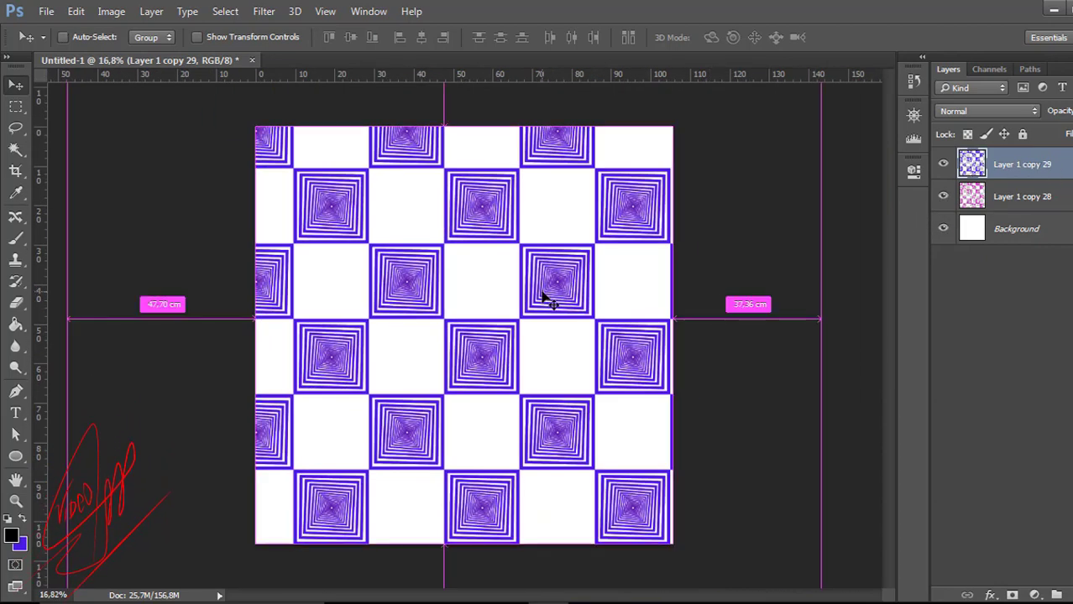
# Move the blue-violet pattern straight down into the gaps between the magenta squares, at X 1353.50 px, Y 1922 px.
pyautogui.hotkey('ctrl', 't')
pyautogui.scroll(-1, 529, 352)
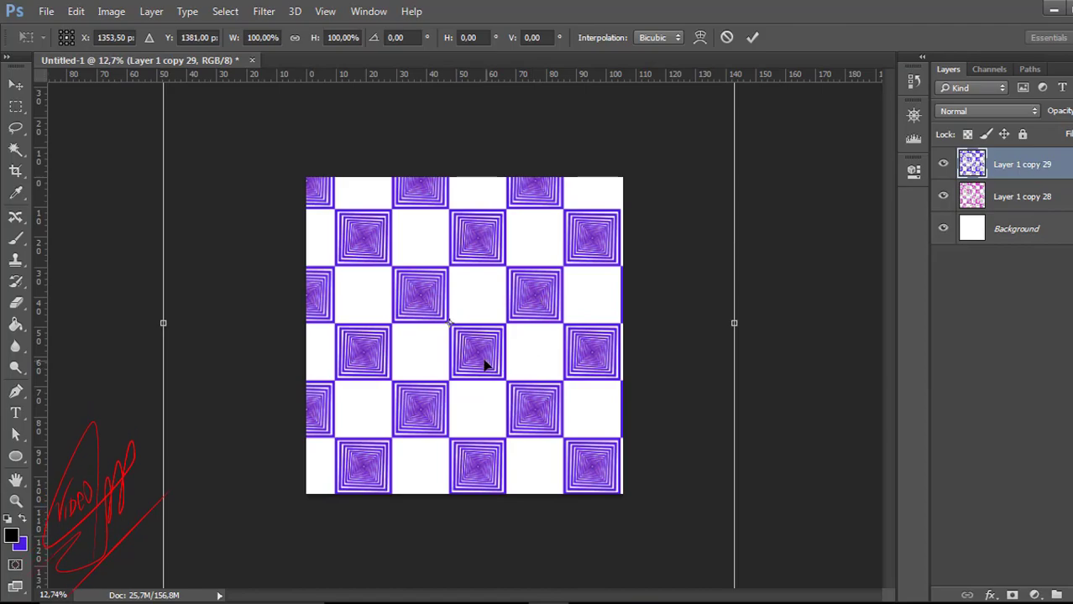
pyautogui.moveTo(484, 364); pyautogui.dragTo(516, 423)
pyautogui.scroll(3, 508, 384)
pyautogui.moveTo(514, 383); pyautogui.dragTo(445, 384)
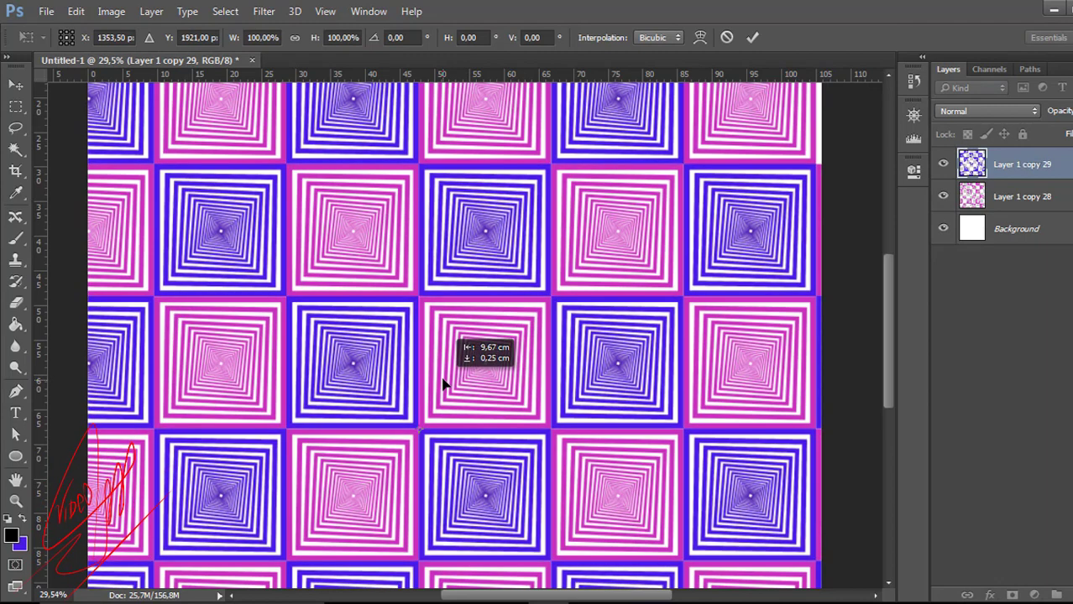
pyautogui.scroll(2, 427, 319)
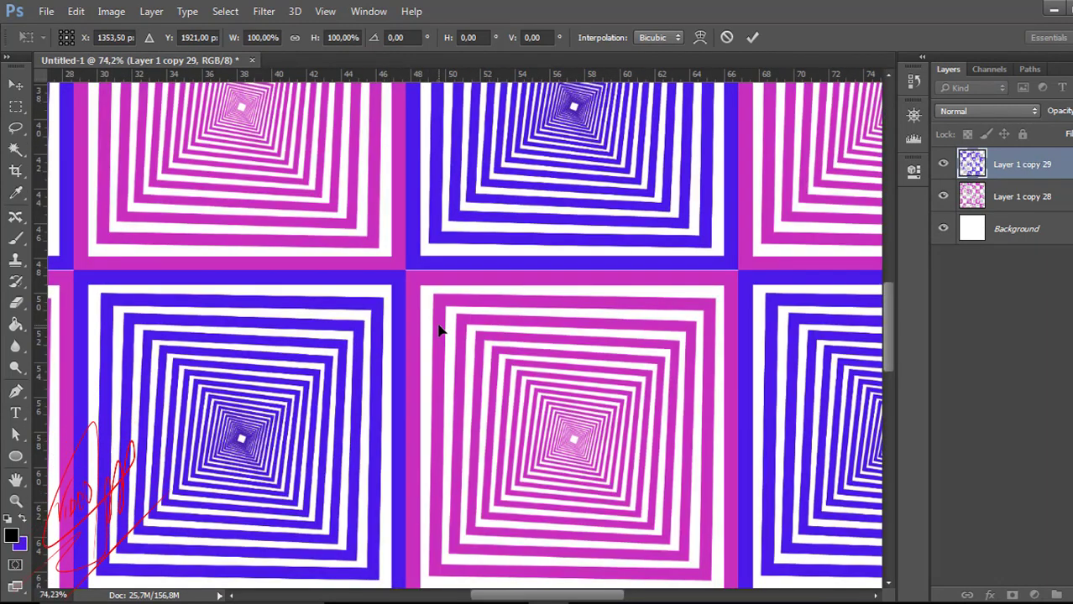
pyautogui.press('Down')
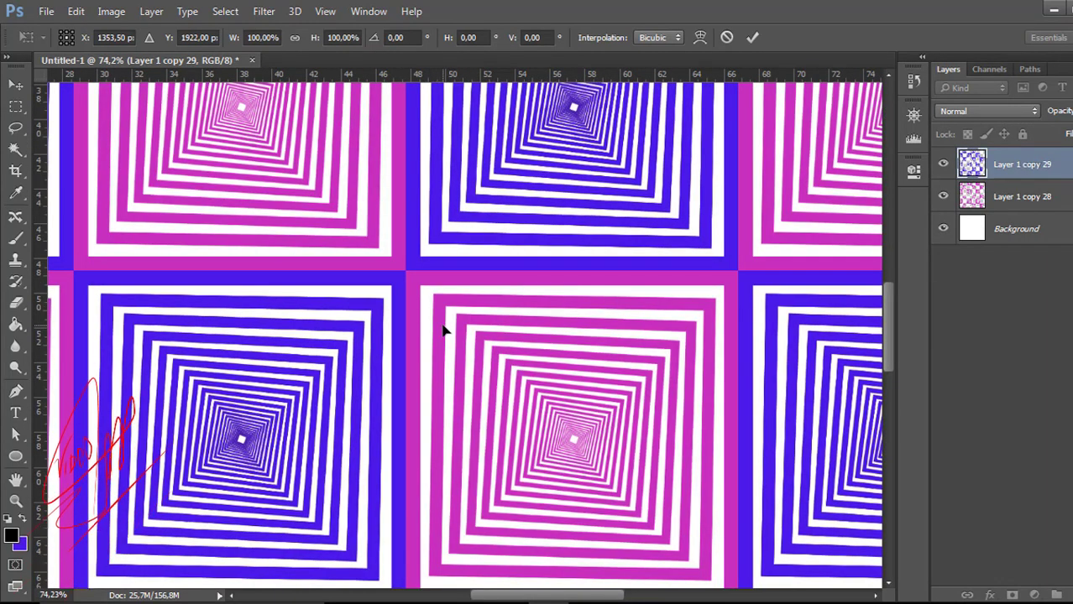
pyautogui.press('Return')
# Group the blue-violet and magenta pattern layers together.
pyautogui.scroll(-4, 444, 330)
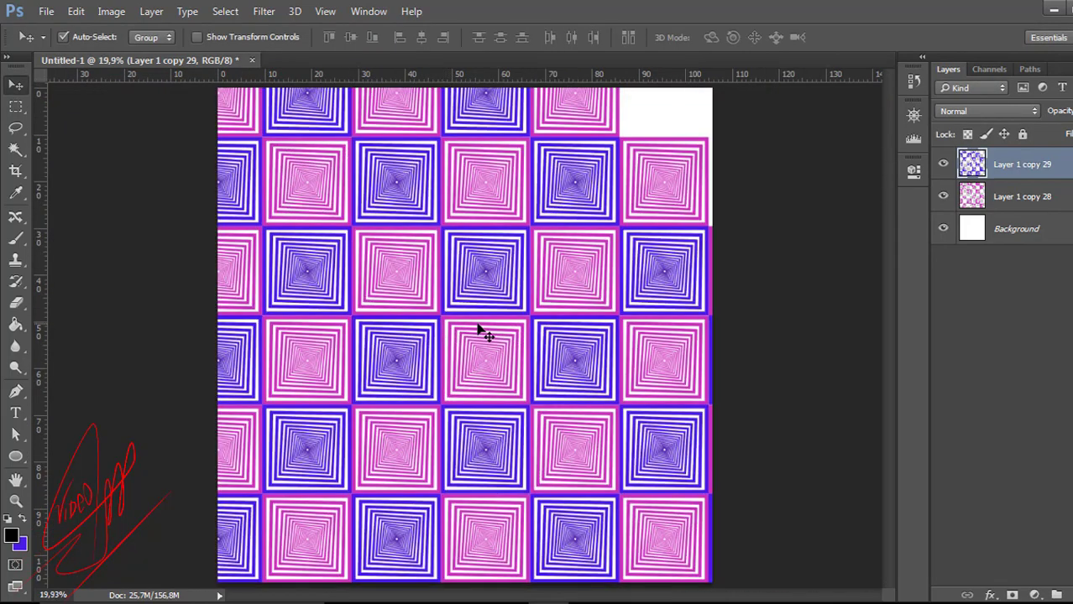
pyautogui.scroll(3, 576, 307)
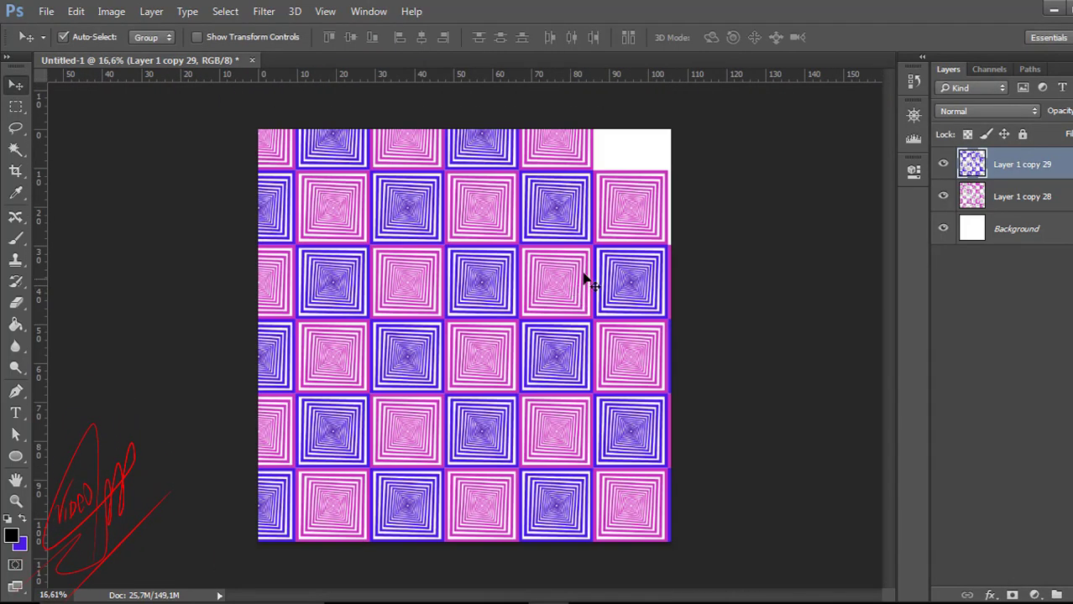
pyautogui.keyDown('shift'); pyautogui.click(1014, 200); pyautogui.keyUp('shift')
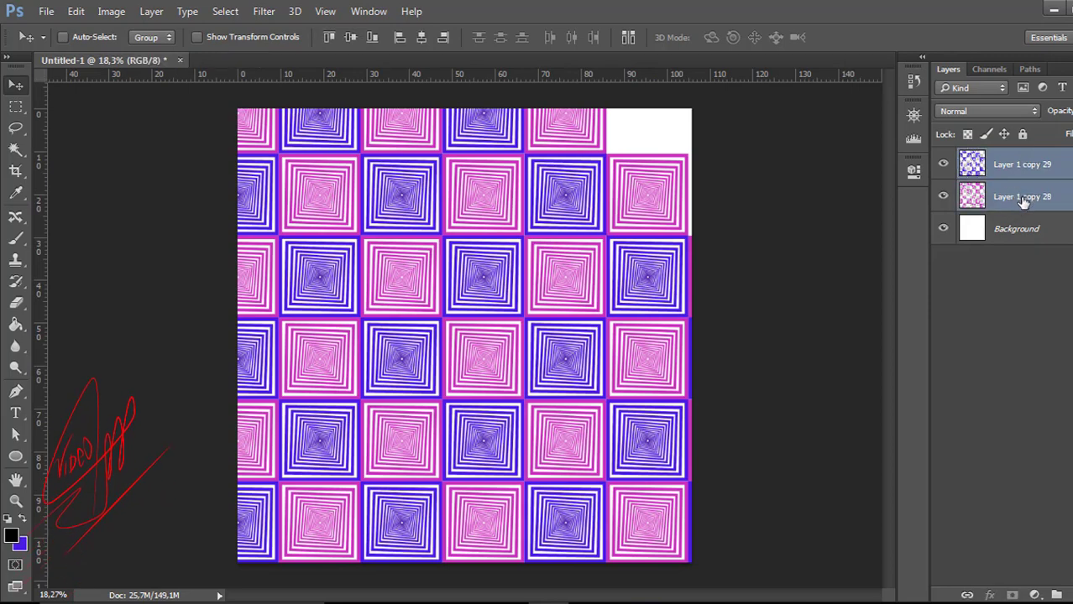
pyautogui.hotkey('ctrl', 'g')
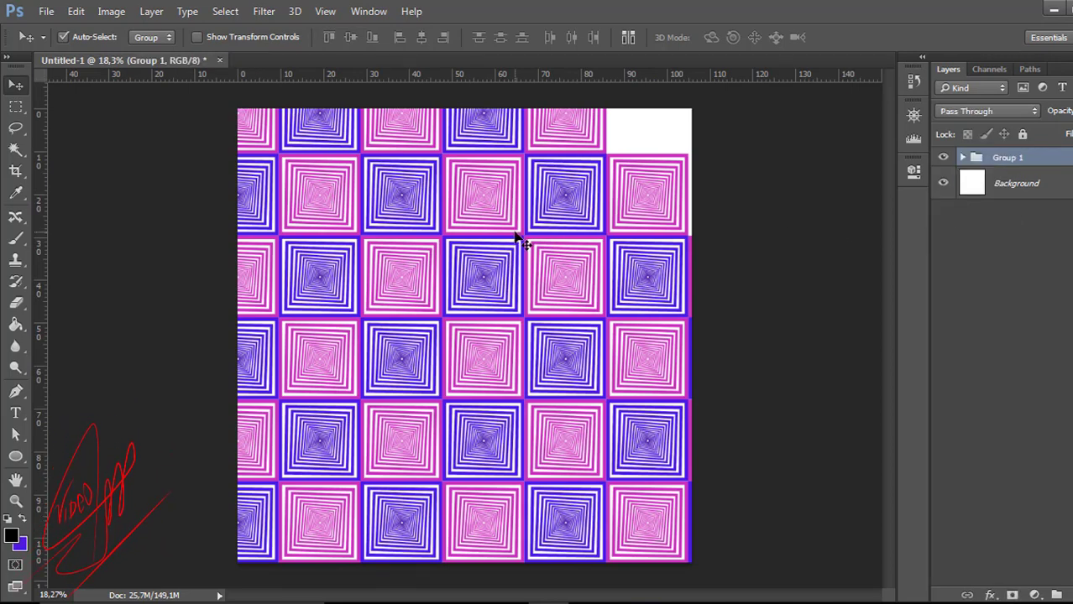
# Crop the canvas from its upper-right corner to exclude the blank white area, keeping five full rows of checkerboard spirals.
pyautogui.scroll(-2, 521, 240)
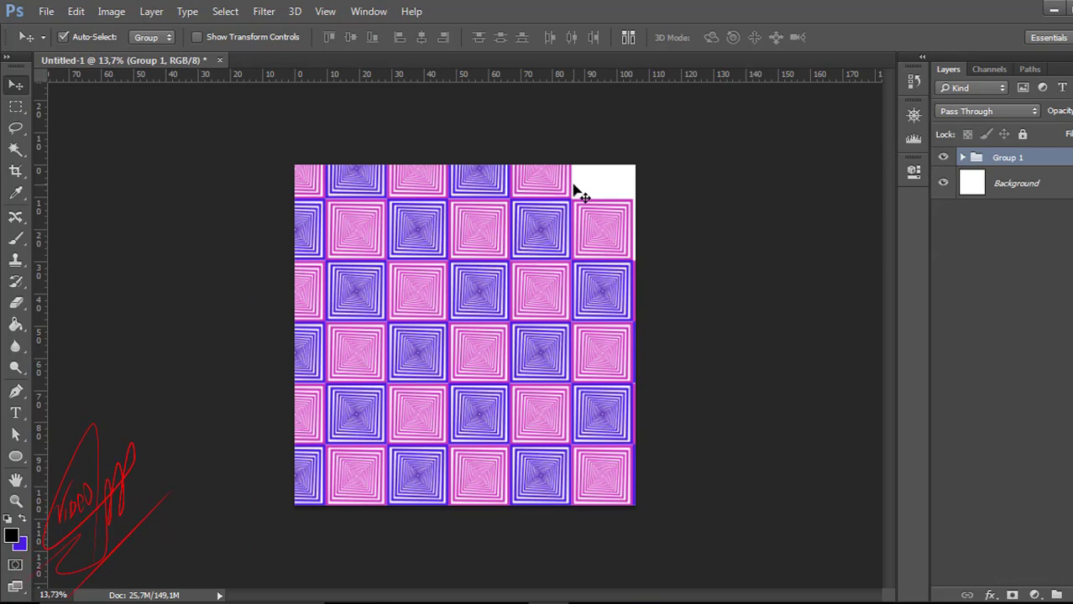
pyautogui.press('c')
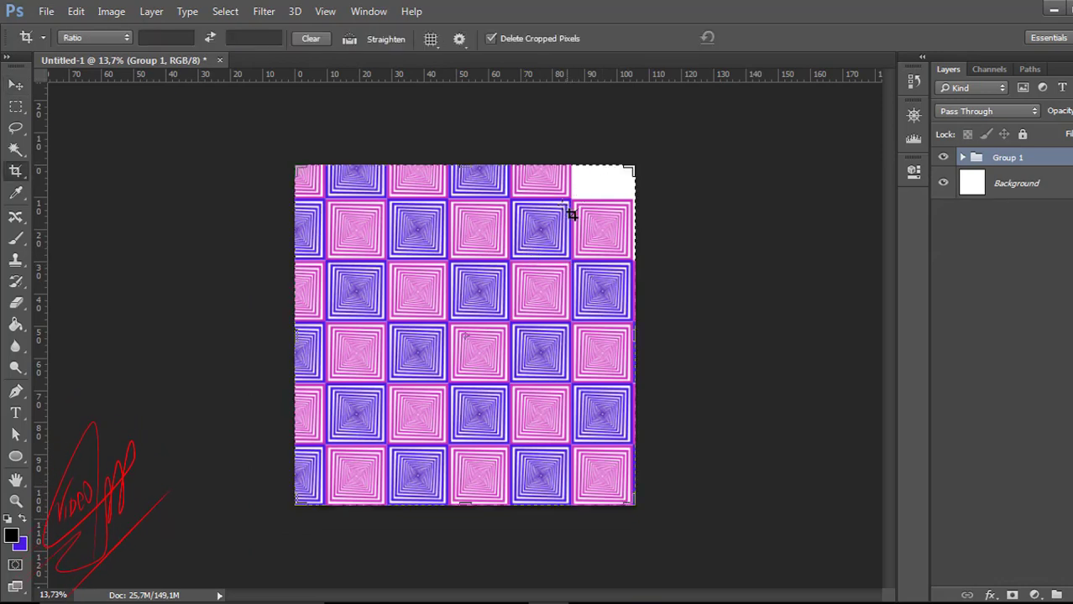
pyautogui.click(340, 173)
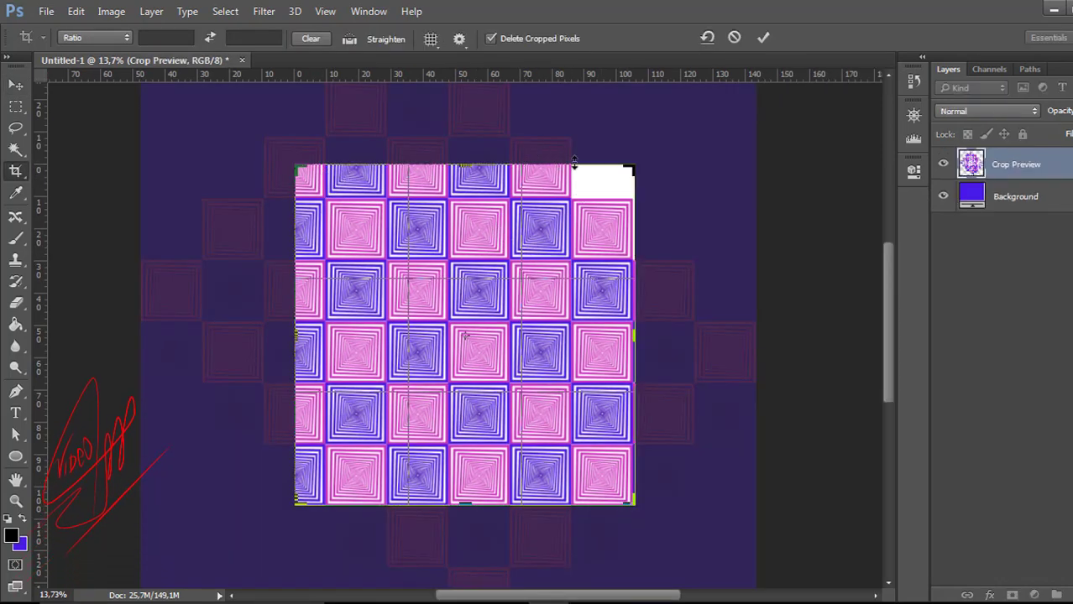
pyautogui.scroll(1, 575, 167)
pyautogui.moveTo(636, 169); pyautogui.dragTo(622, 190)
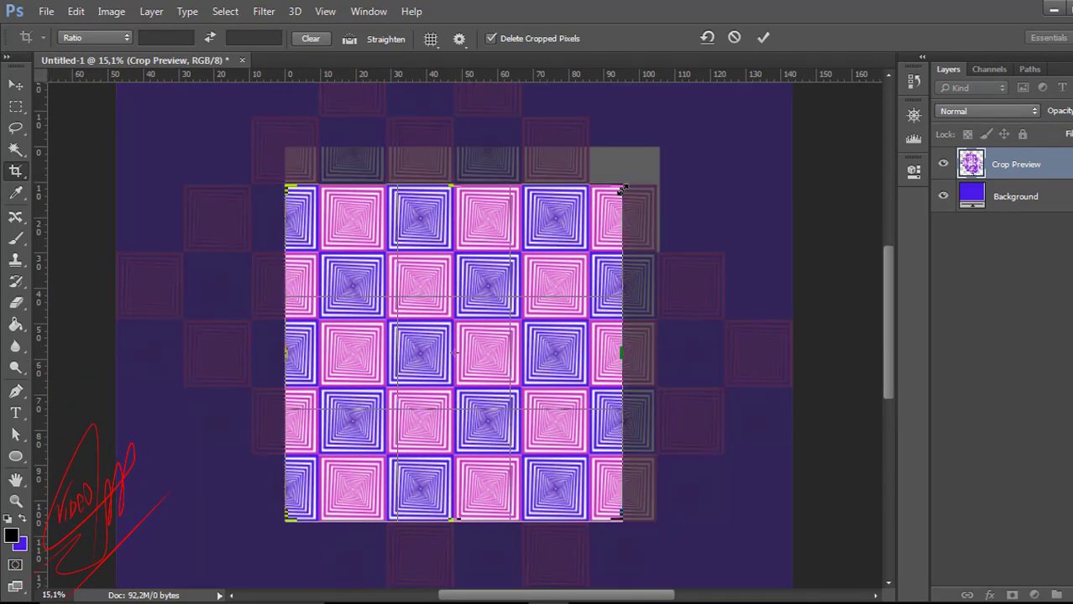
pyautogui.press('Return')
pyautogui.scroll(3, 619, 201)
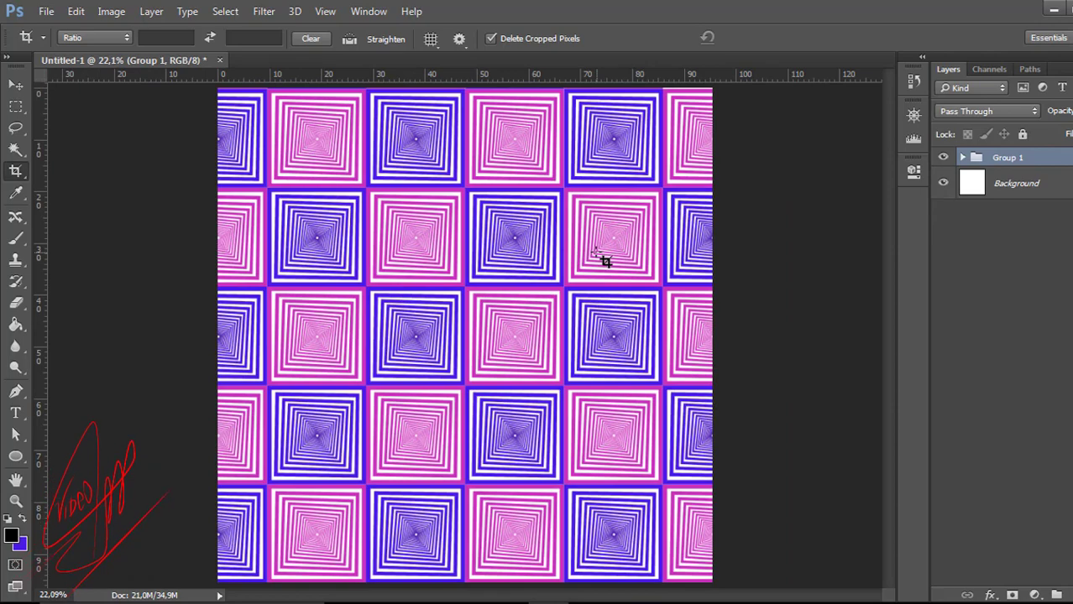
pyautogui.scroll(2, 364, 271)
pyautogui.press('v')
# Examine the cropped checkerboard up close, checking the seams between squares and the centre of a blue-violet spiral.
pyautogui.scroll(3, 364, 270)
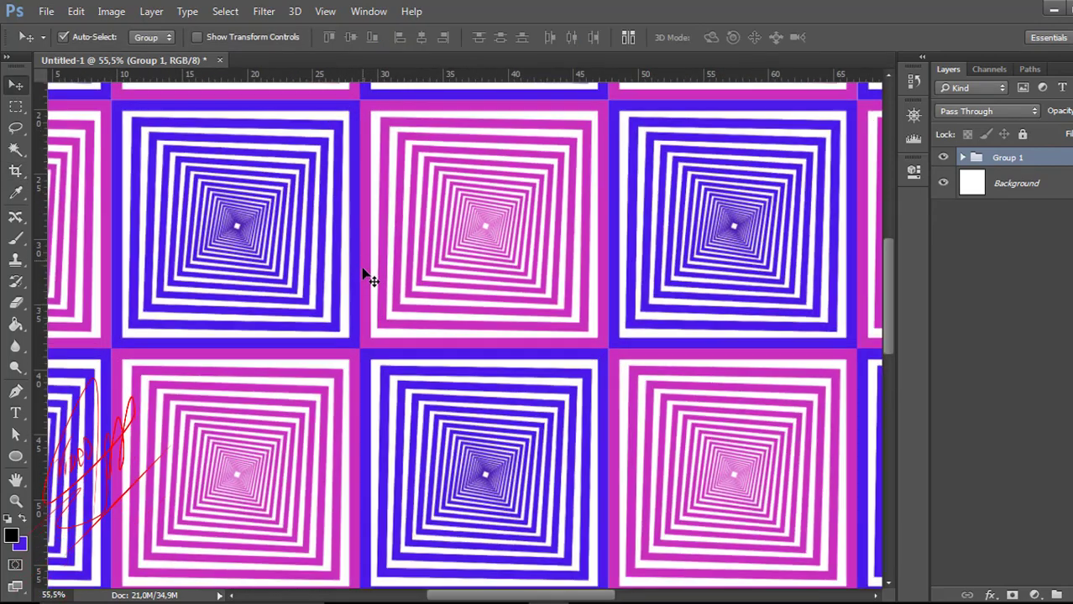
pyautogui.scroll(-5, 424, 275)
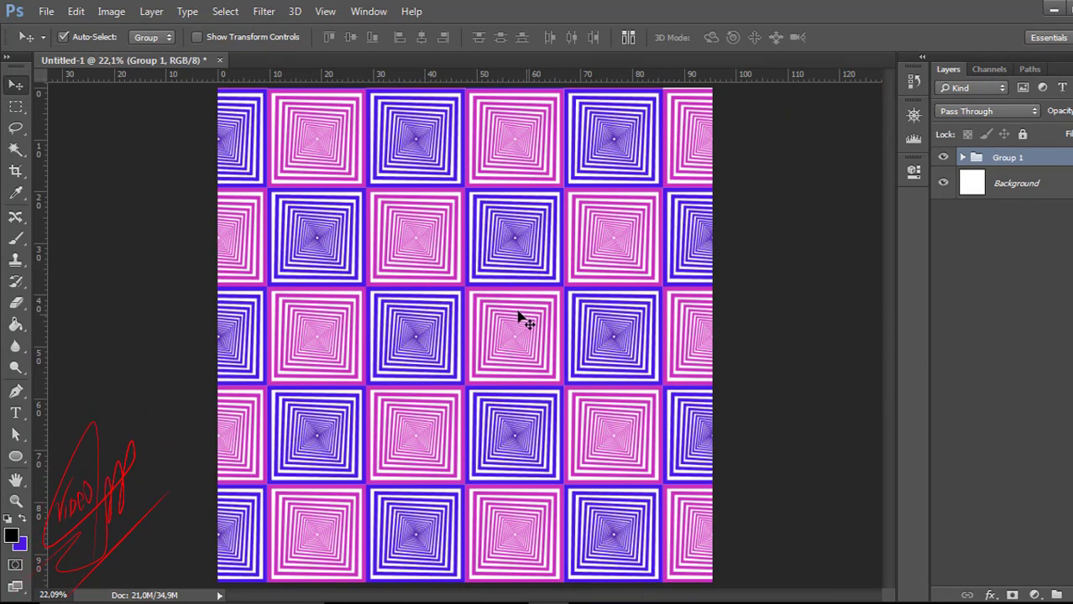
pyautogui.scroll(5, 323, 369)
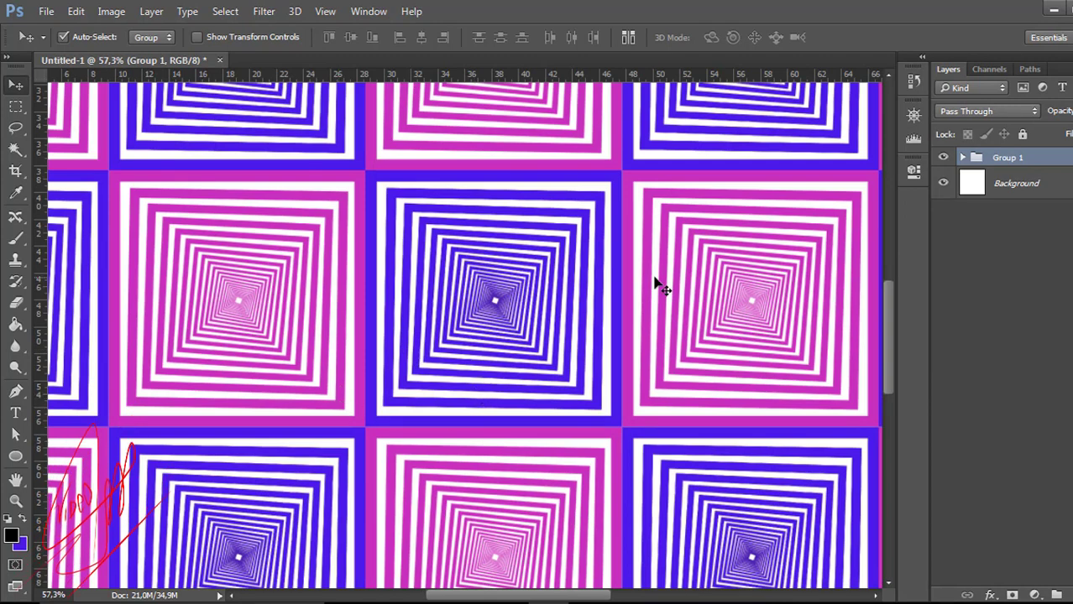
pyautogui.scroll(6, 508, 306)
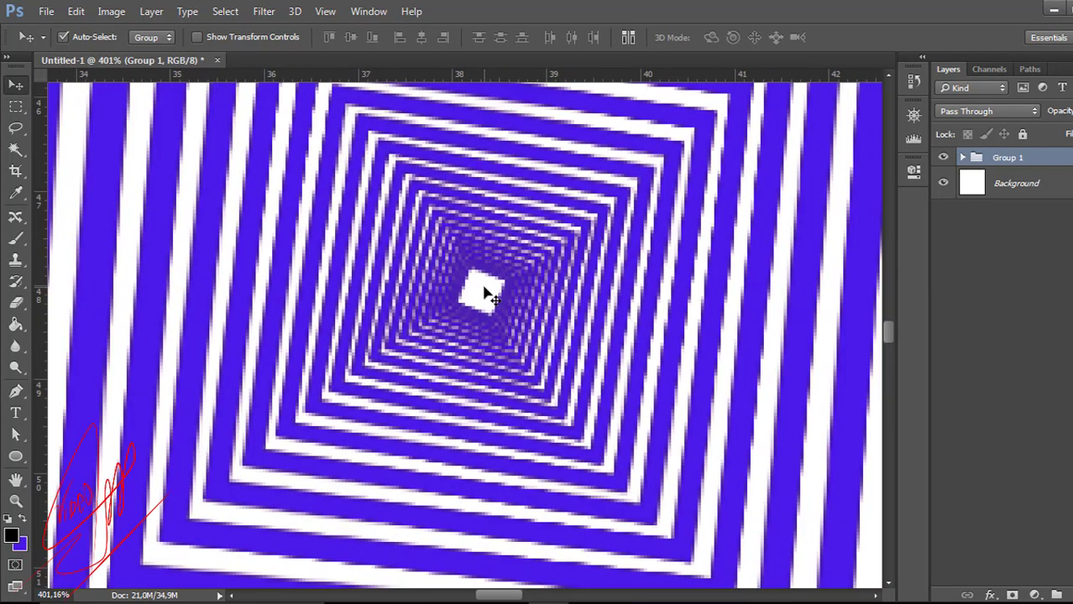
pyautogui.scroll(-6, 487, 296)
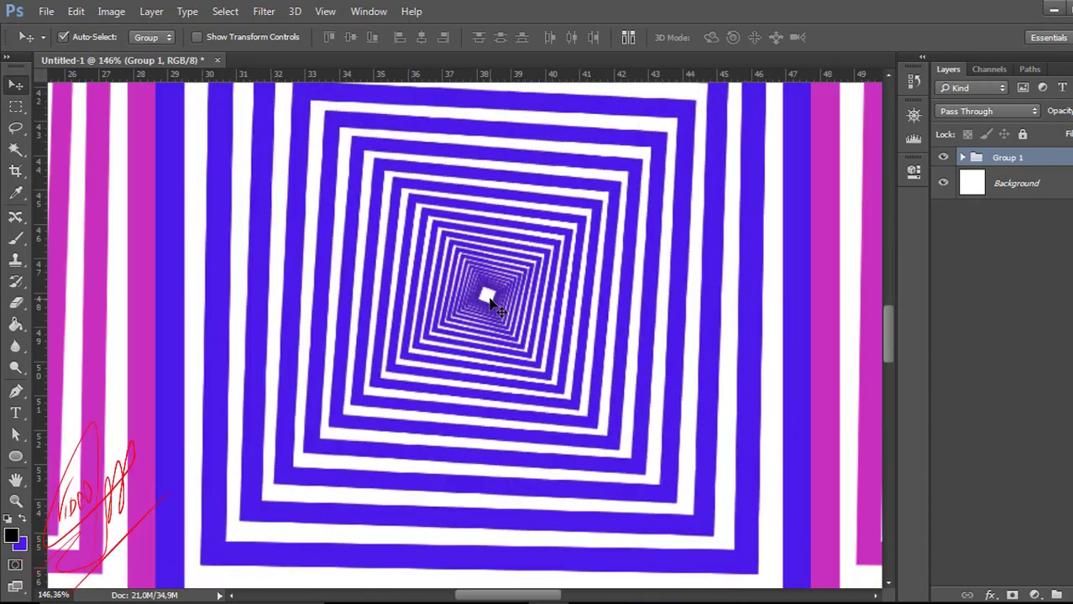
pyautogui.scroll(-4, 514, 326)
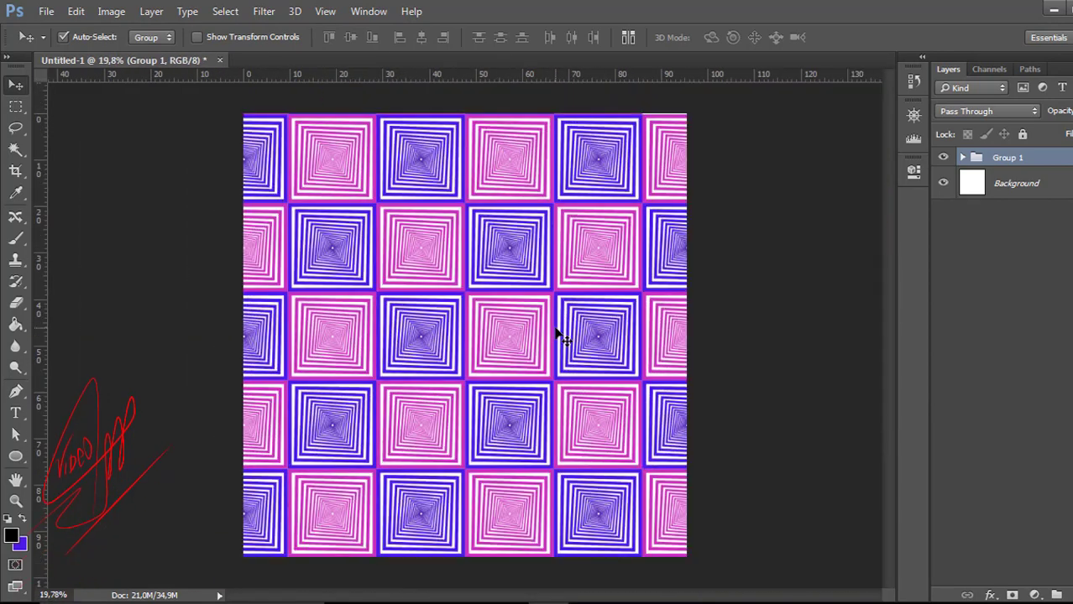
pyautogui.scroll(1, 559, 333)
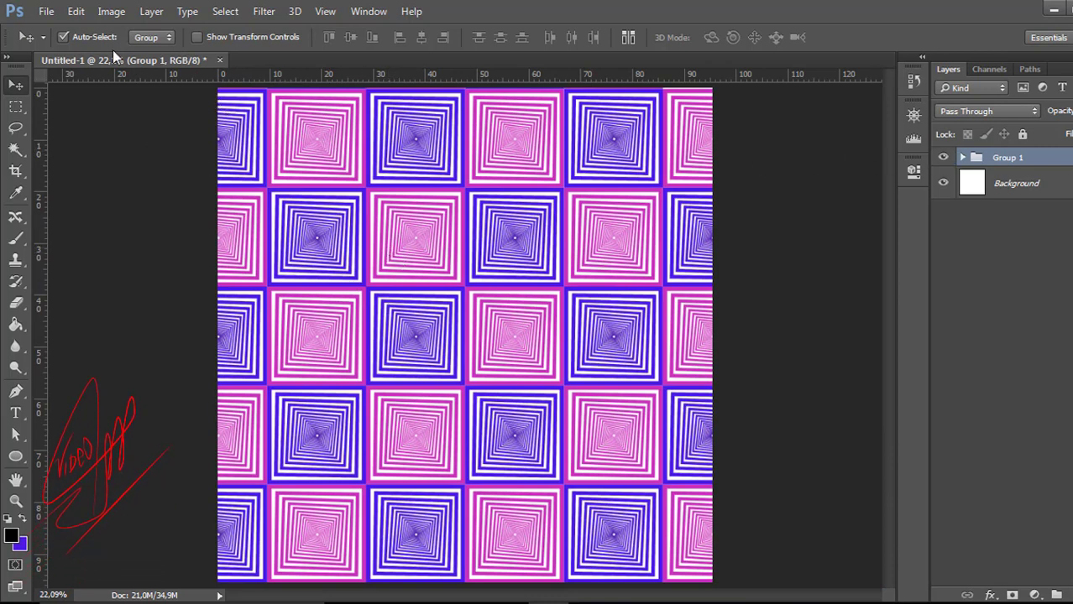
# Open the settings for creating a new document.
pyautogui.click(47, 11)
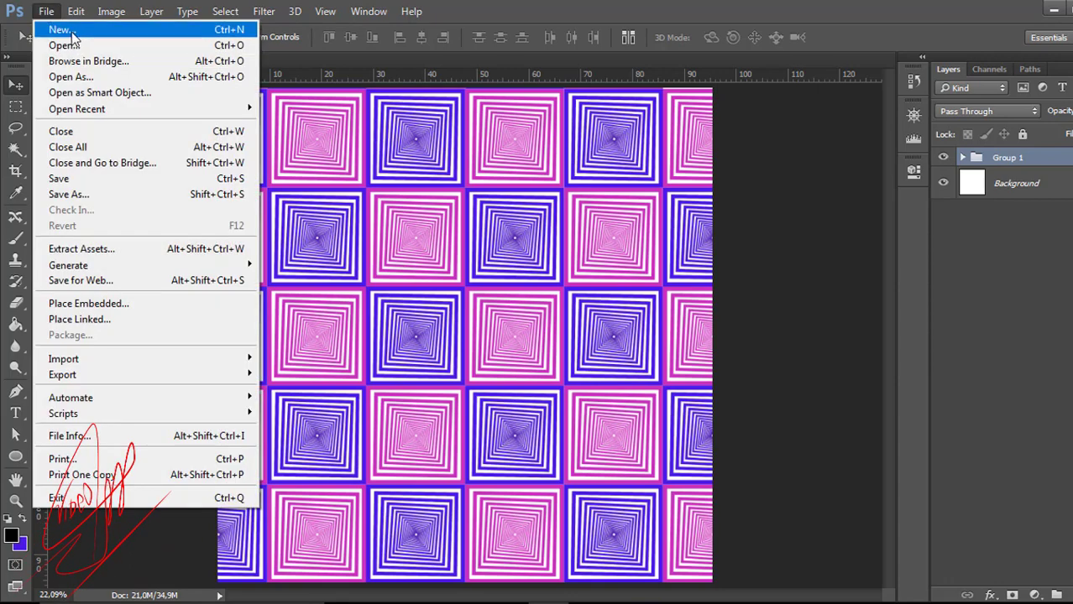
pyautogui.click(59, 30)
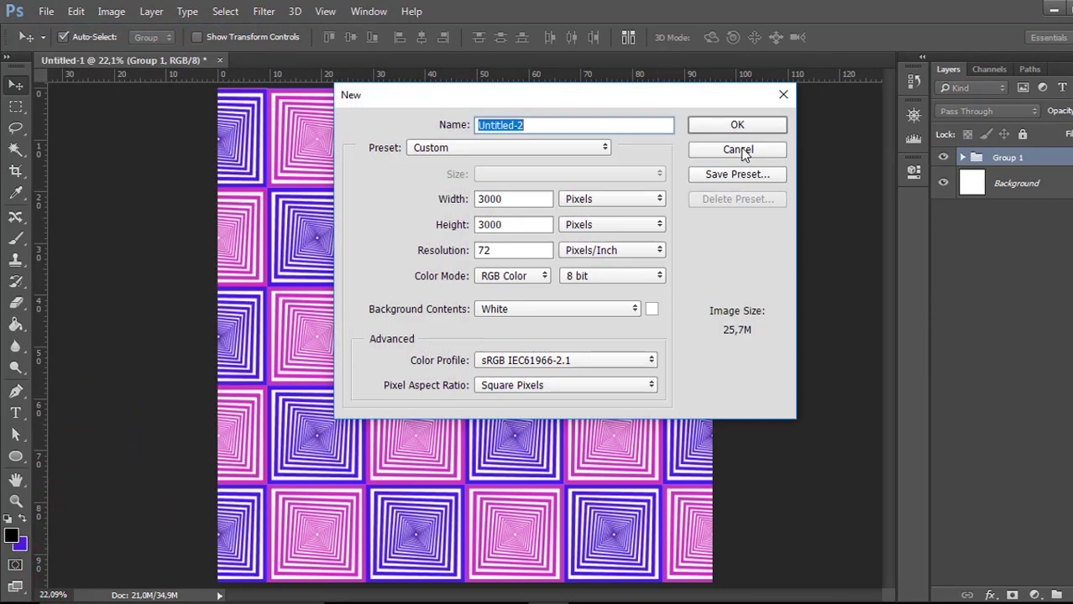